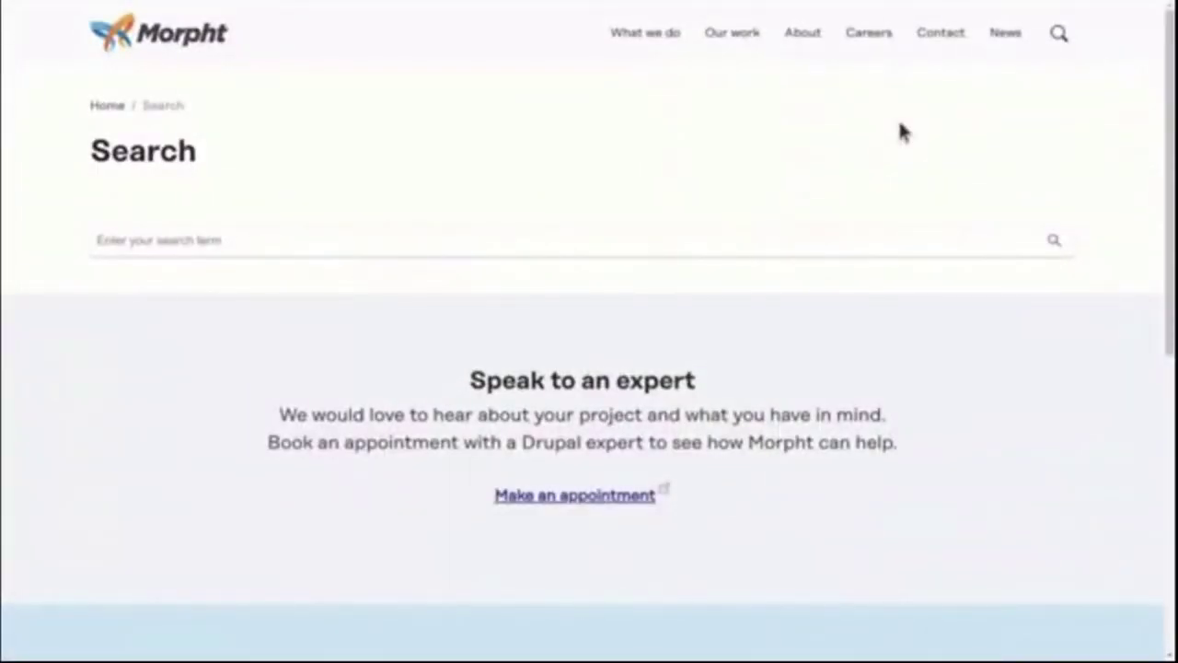
Step: Enter "blo" and then "drup" as the site search term to try the autocomplete suggestions
click(311, 239)
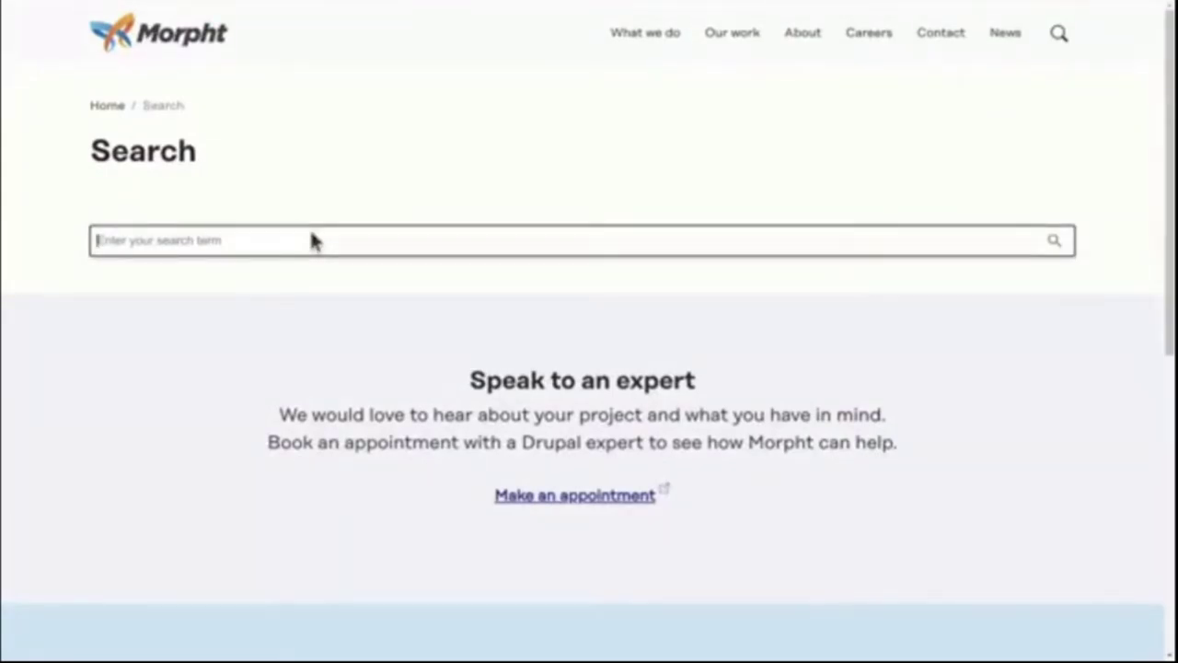
text(blo)
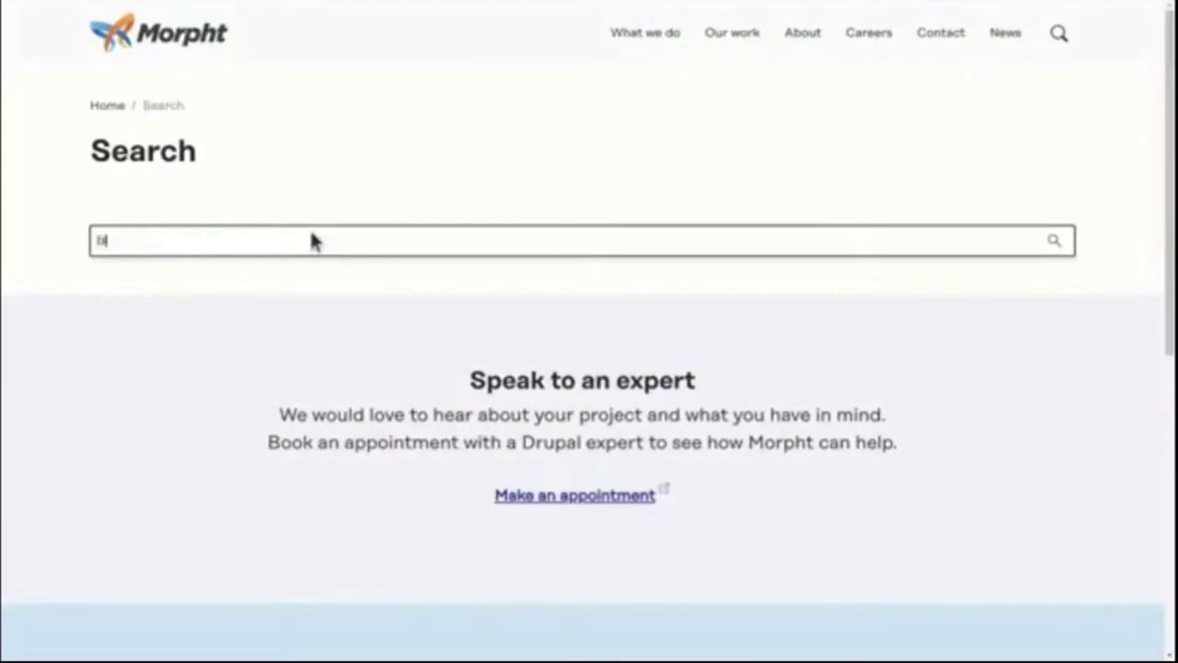
key(BackSpace)
key(BackSpace)
key(BackSpace)
text(drup)
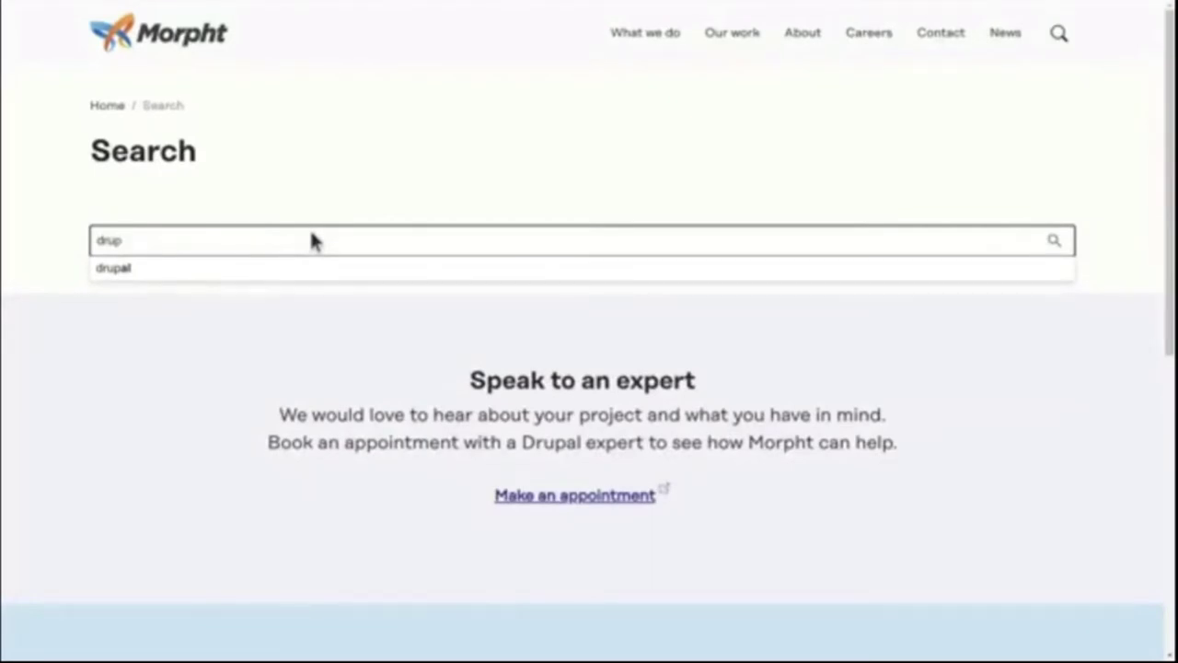
Step: Replace the search term with "govcms" to check its autocomplete suggestions
key(BackSpace)
key(BackSpace)
key(BackSpace)
key(BackSpace)
text(gov)
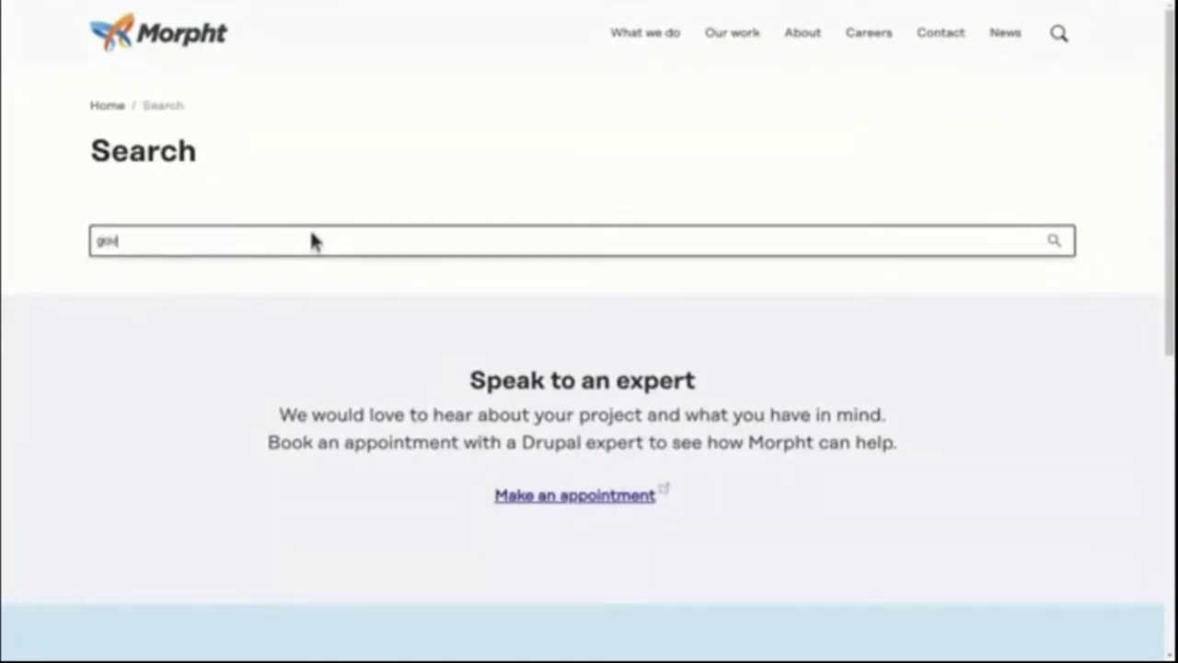
text(cms)
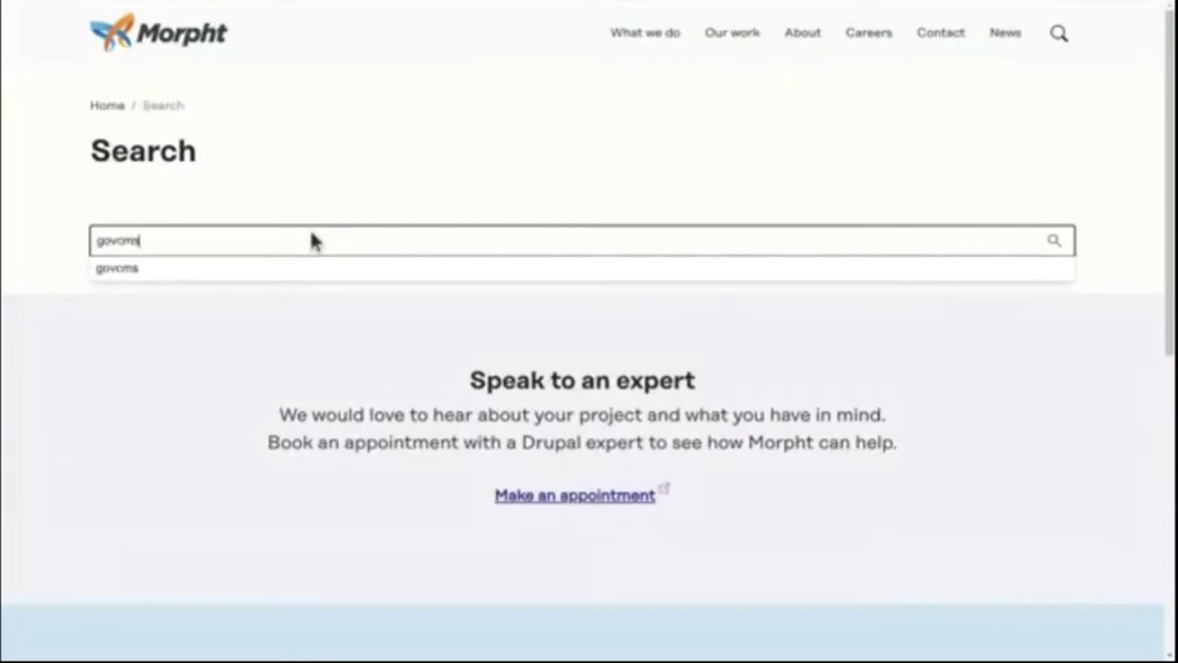
Step: Clear the search term and search the site for "drupal"
key(BackSpace)
key(BackSpace)
key(BackSpace)
key(BackSpace)
key(BackSpace)
key(BackSpace)
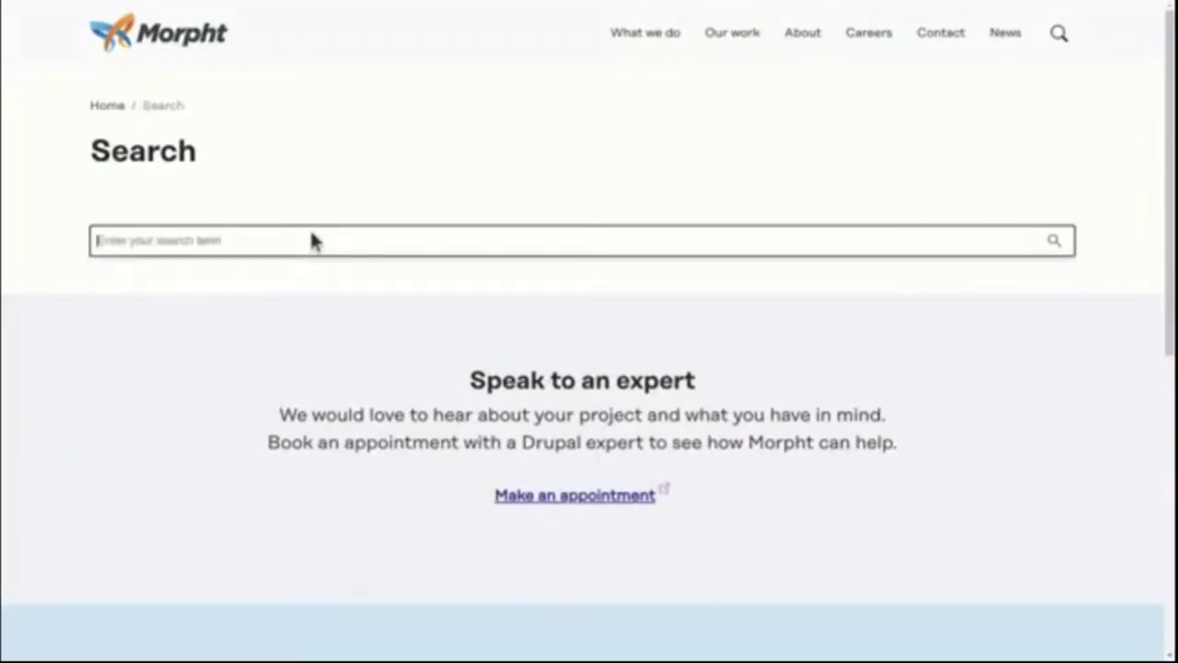
text(drupal)
key(Return)
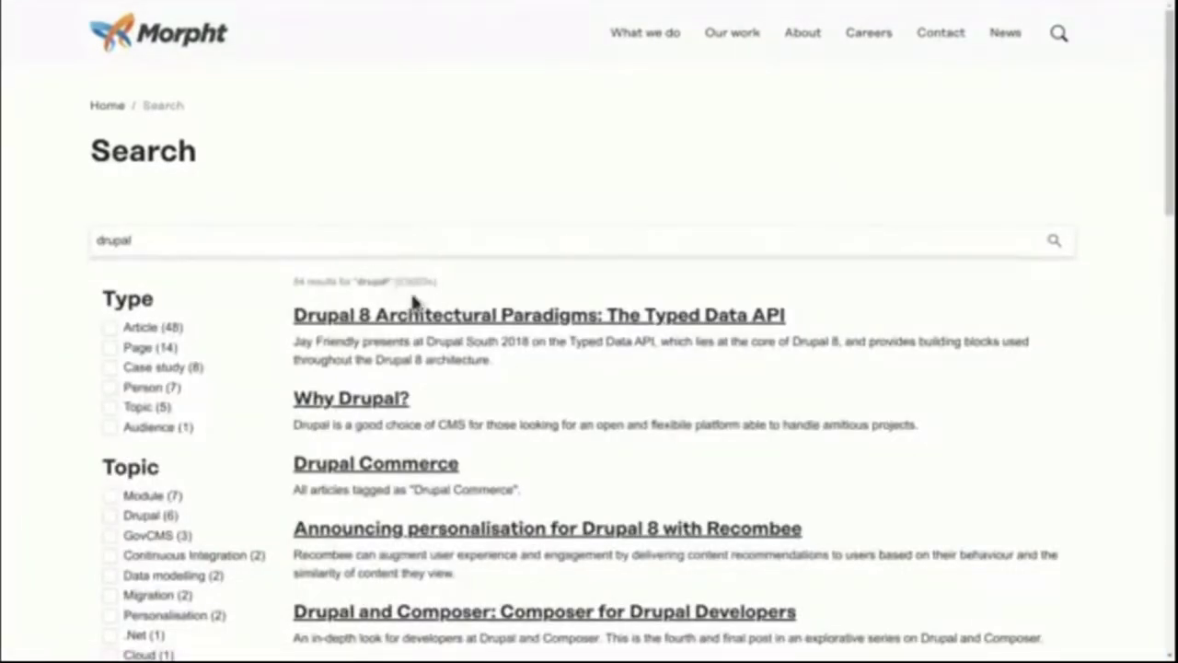
Step: Filter the drupal results by Article type, Module topic and Case study type in turn, clearing each filter again
drag(427, 281, 397, 281)
click(110, 330)
click(110, 329)
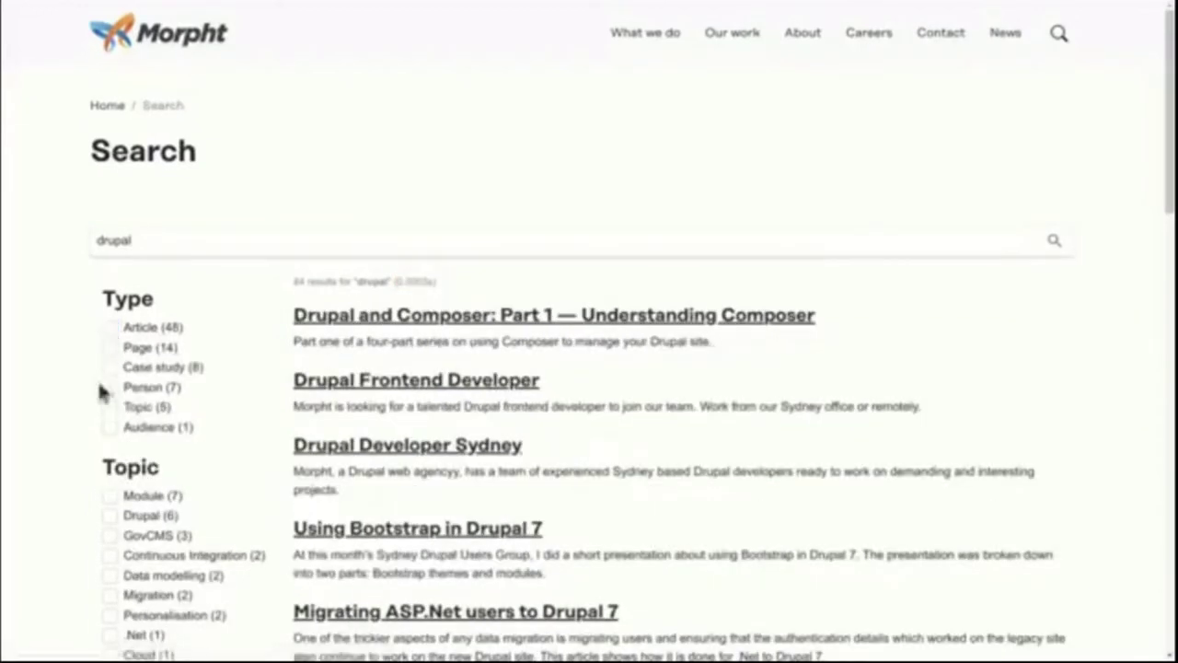
click(114, 497)
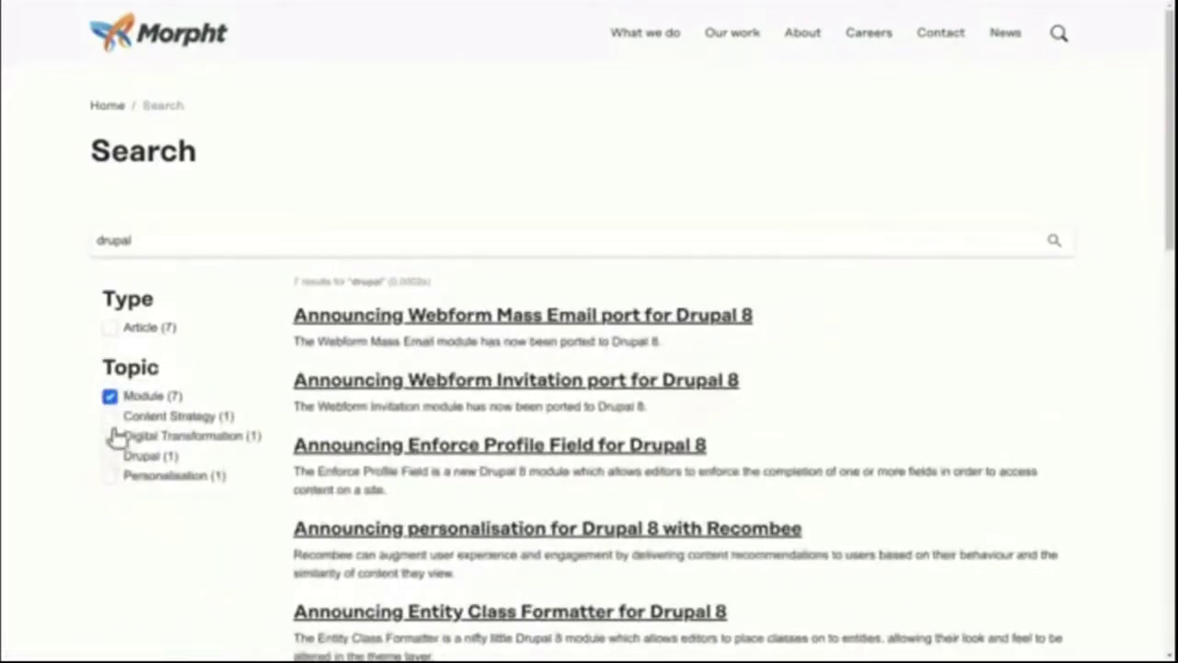
click(110, 397)
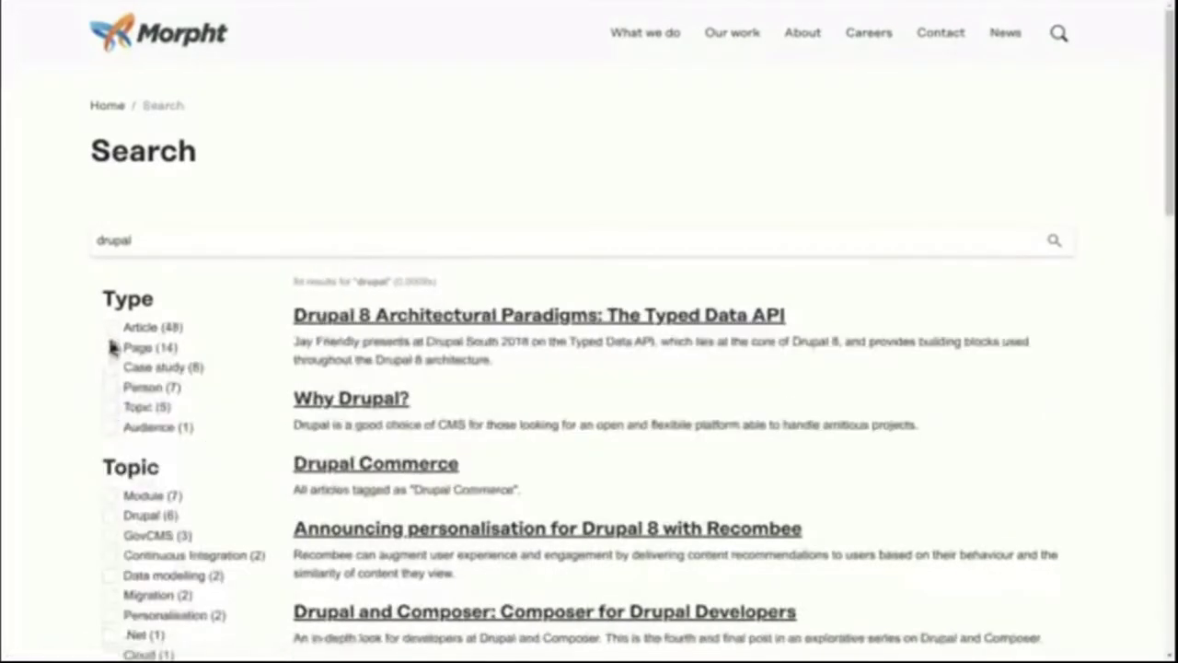
click(110, 368)
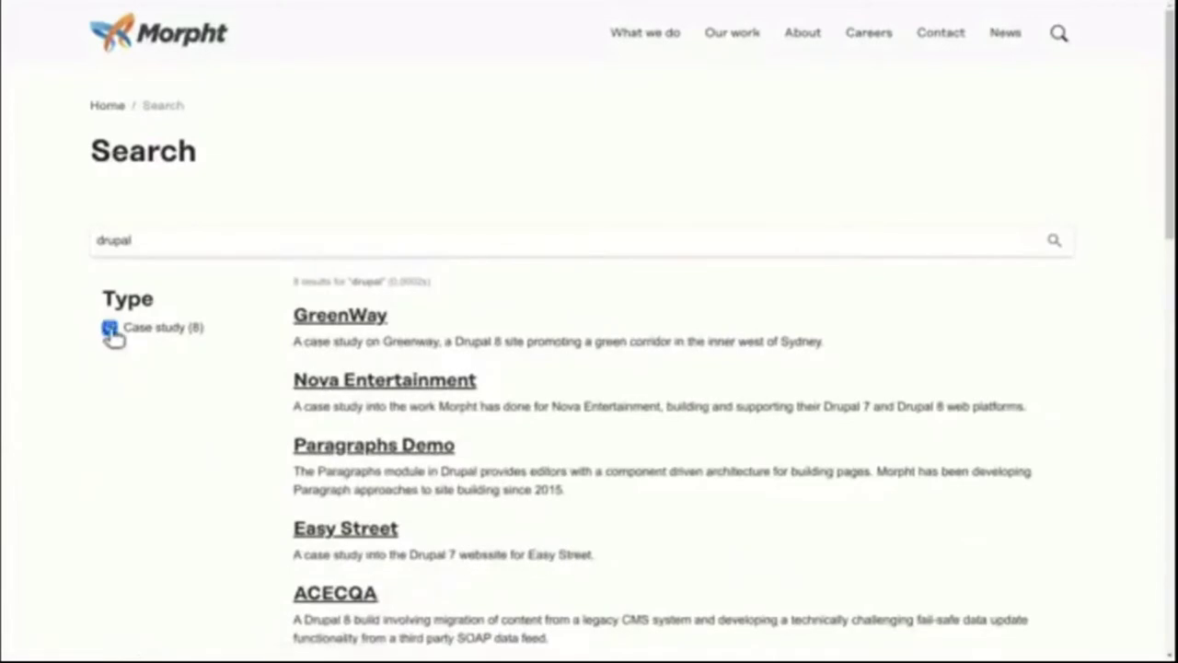
click(110, 329)
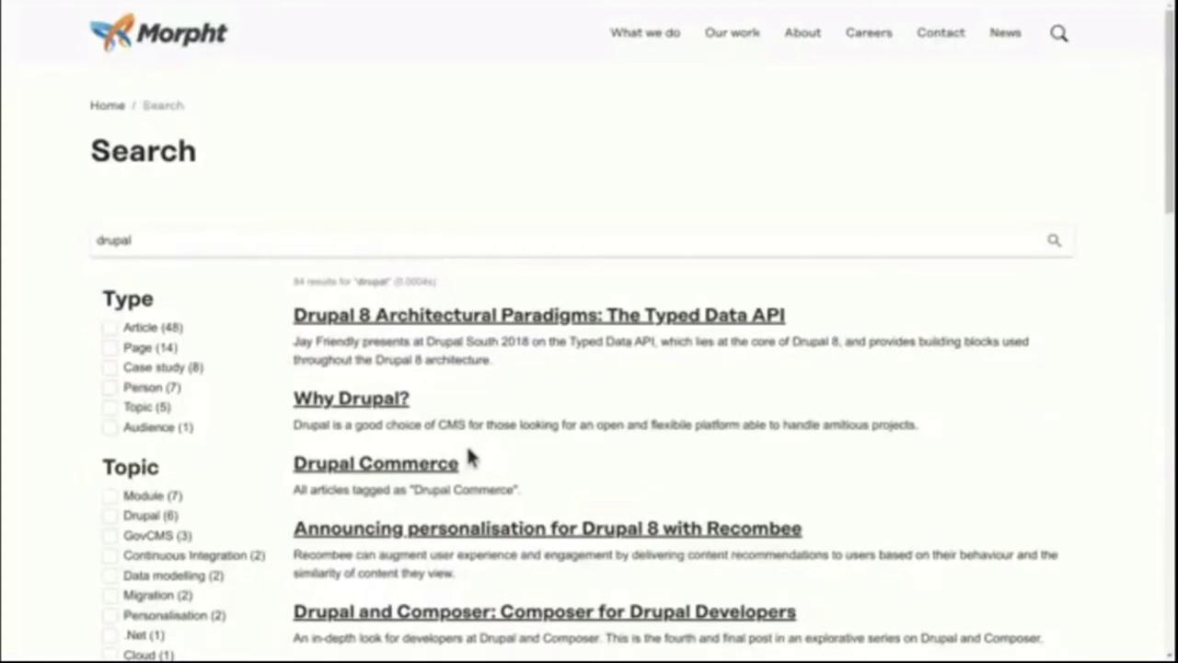
Step: Replace the search term with "the best cms" and run the search
click(150, 239)
drag(150, 239, 92, 245)
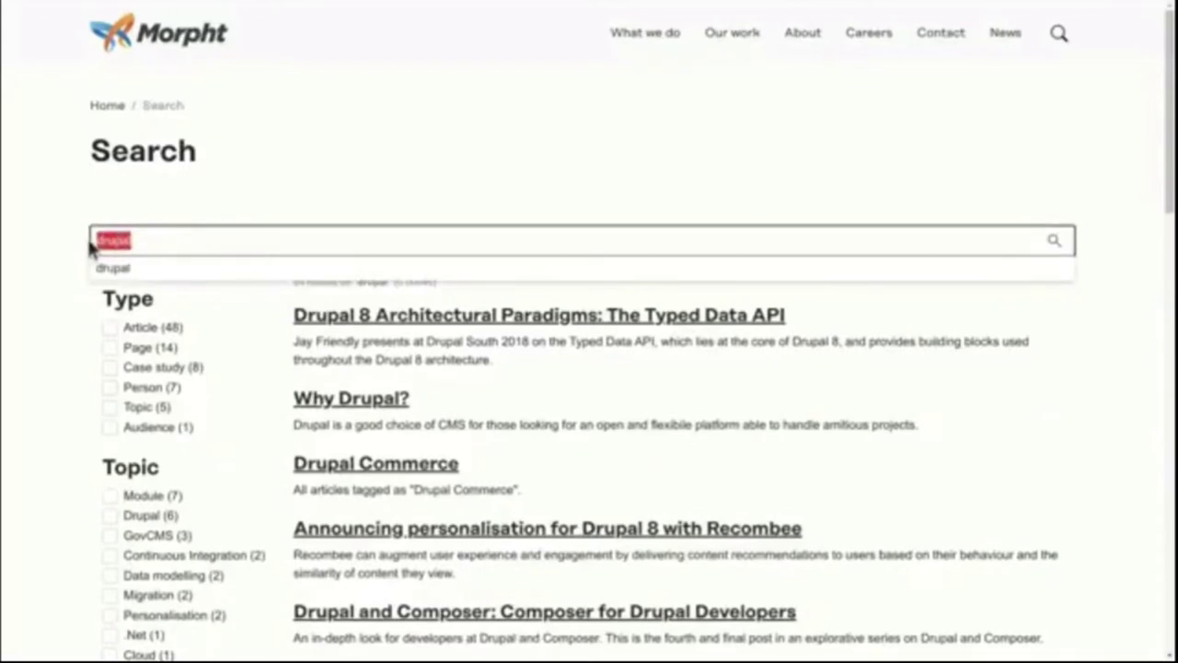
key(BackSpace)
text(the best )
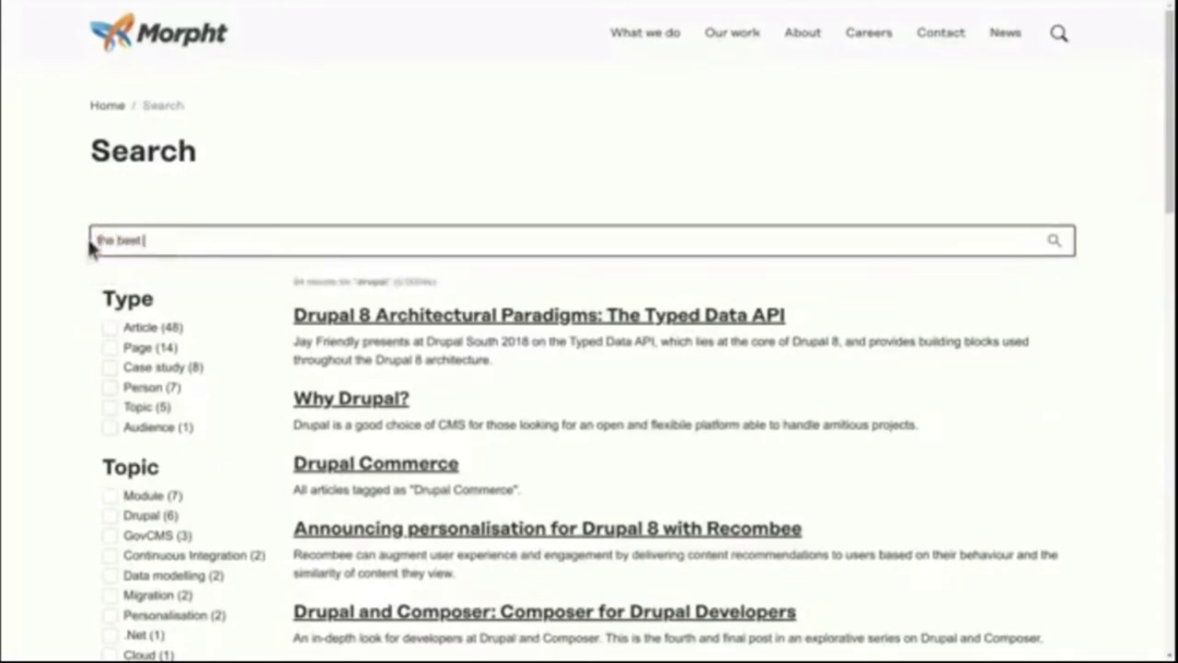
text(cms)
key(Return)
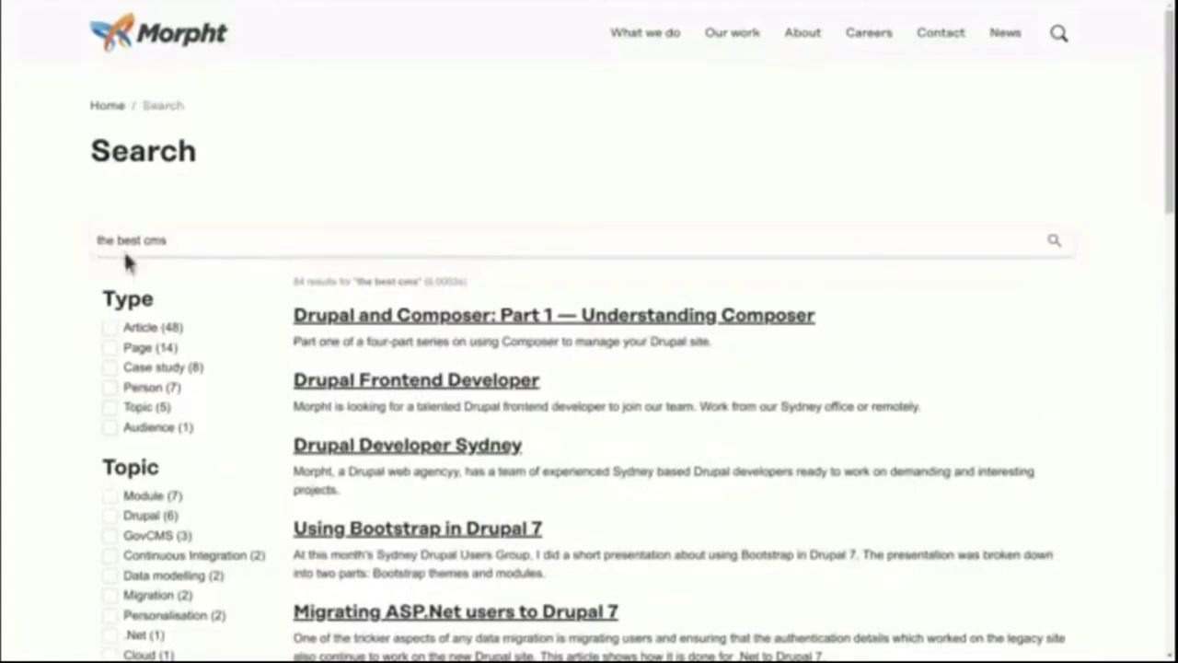
Step: Run the site search again with "drupal" in place of "the best cms"
drag(171, 240, 94, 254)
text(drupal)
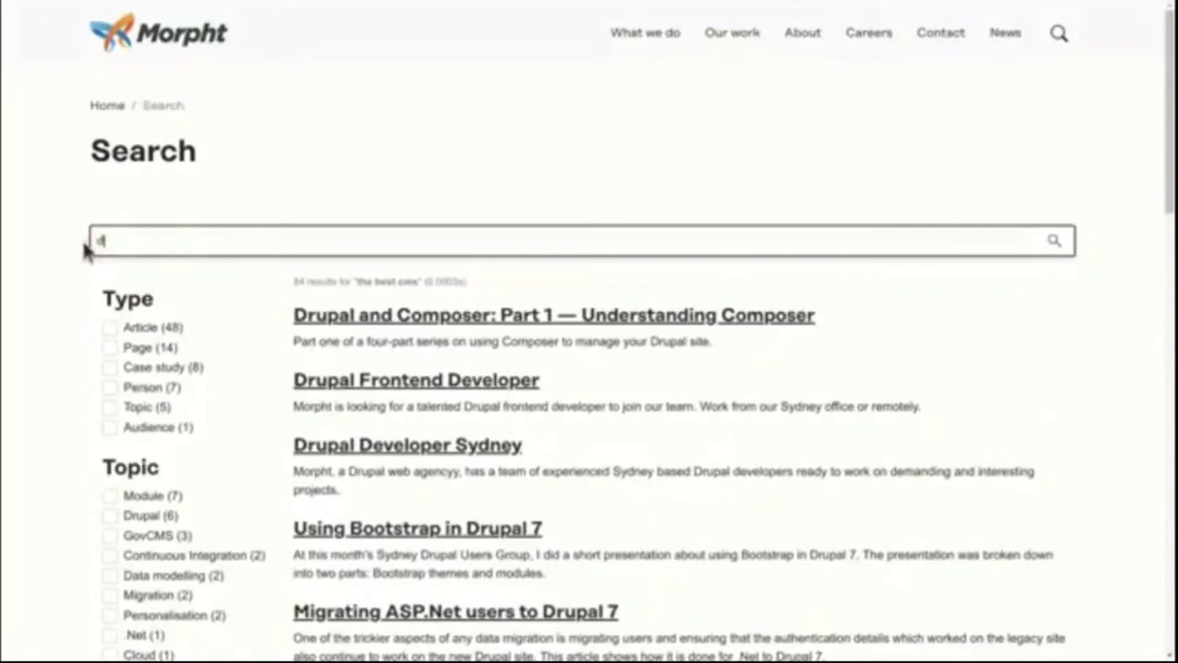
key(Return)
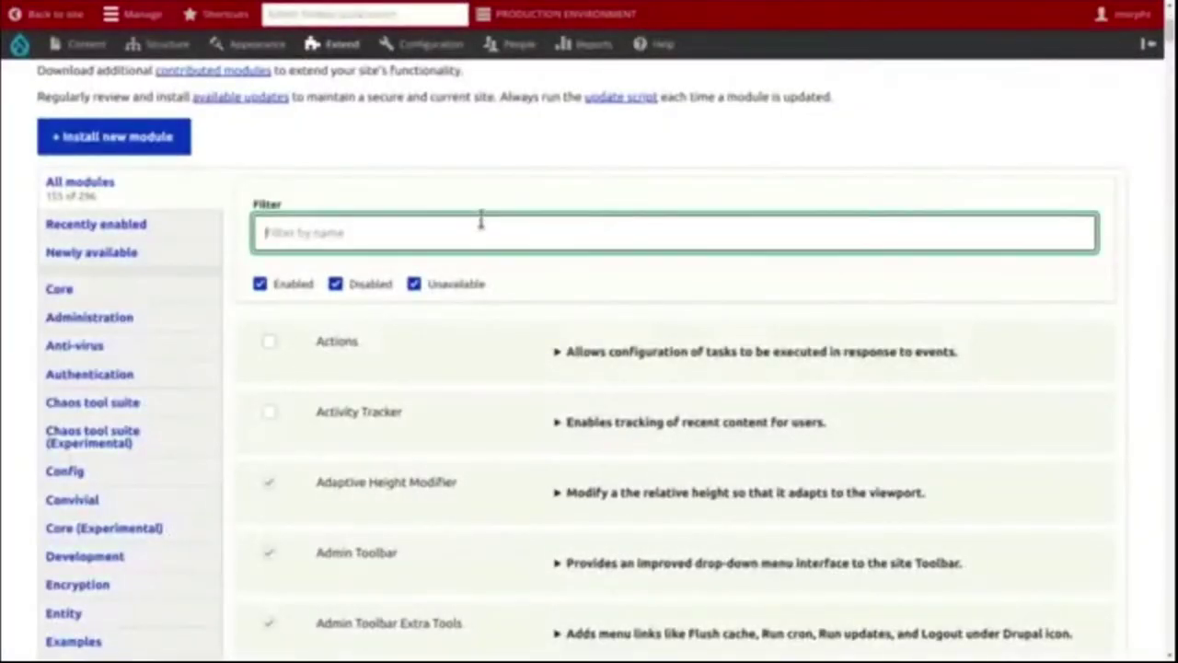
Step: Filter the Drupal module list by "sajari" and check the Sajari and Search API Sajari modules
text(sajari)
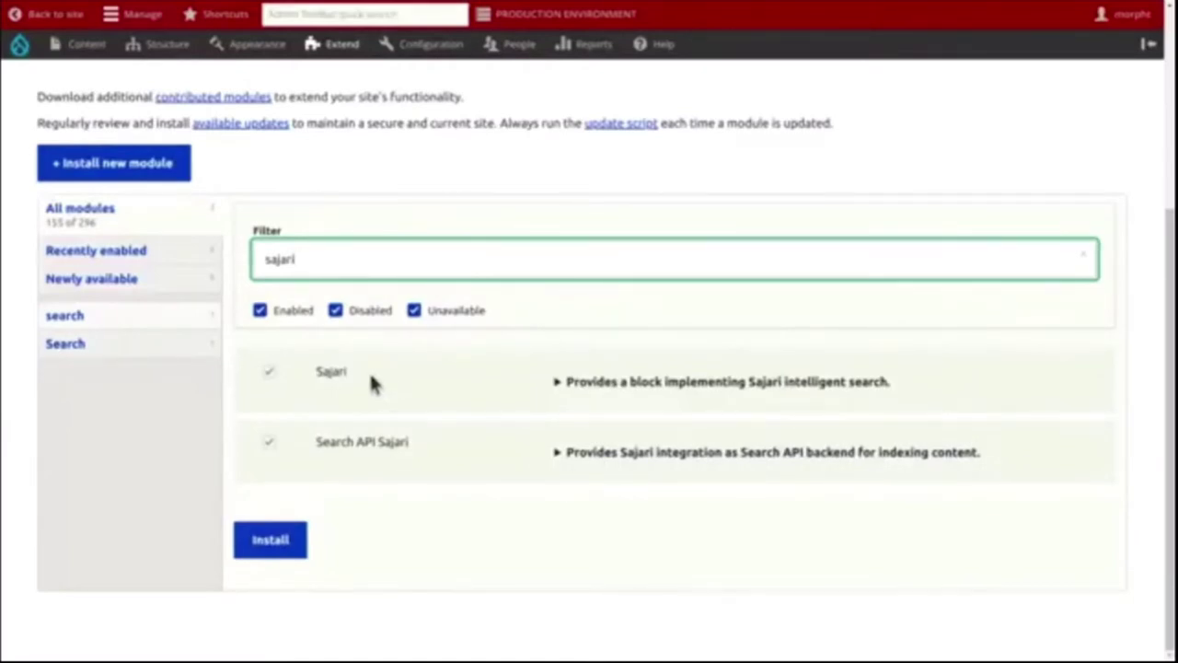
click(391, 445)
drag(383, 445, 318, 451)
click(385, 483)
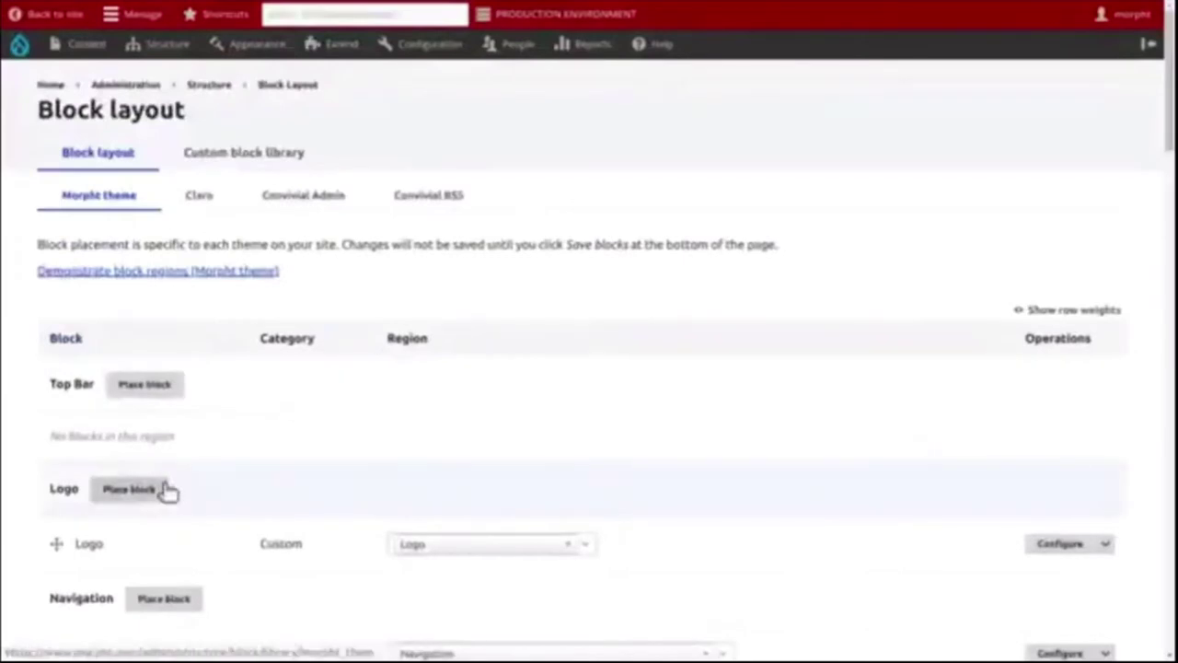
Step: Open the configuration of the Sajari search block in the Content region of the Morpht theme's block layout
scroll(175, 488, down, 8)
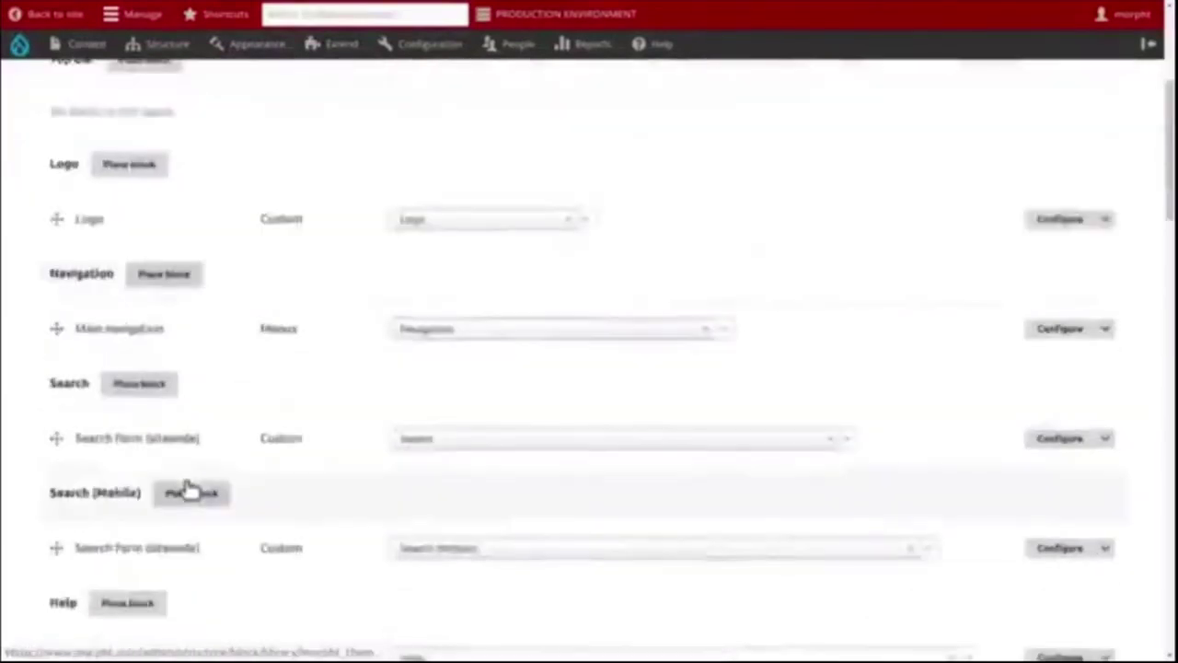
scroll(189, 487, down, 5)
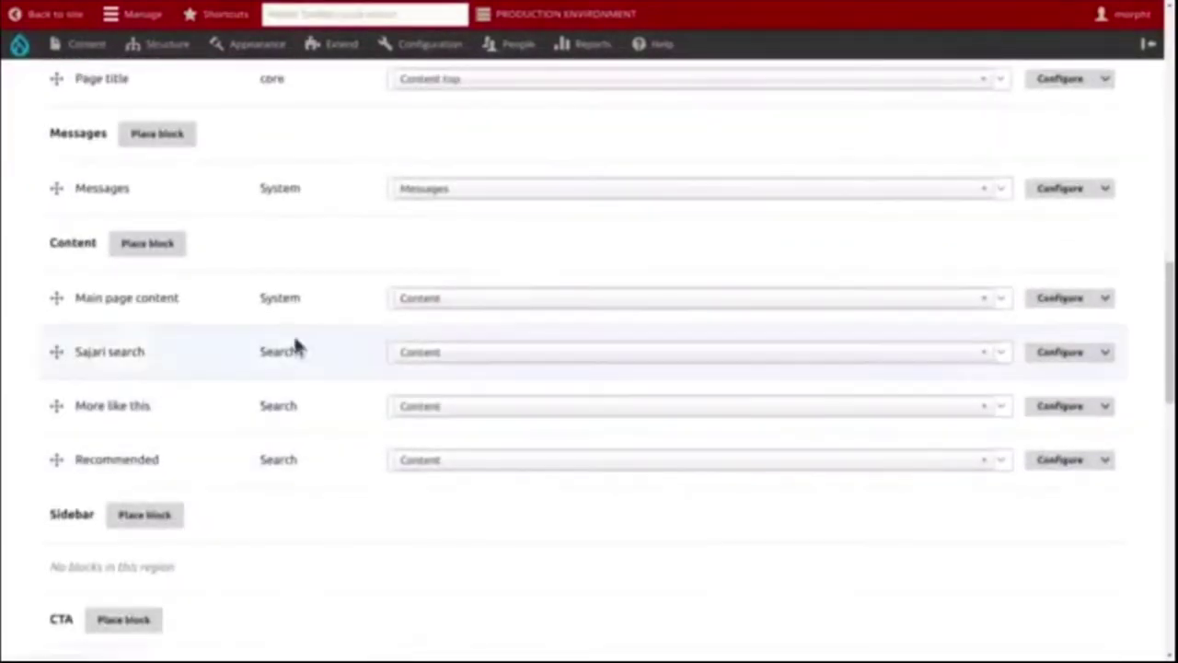
click(1053, 354)
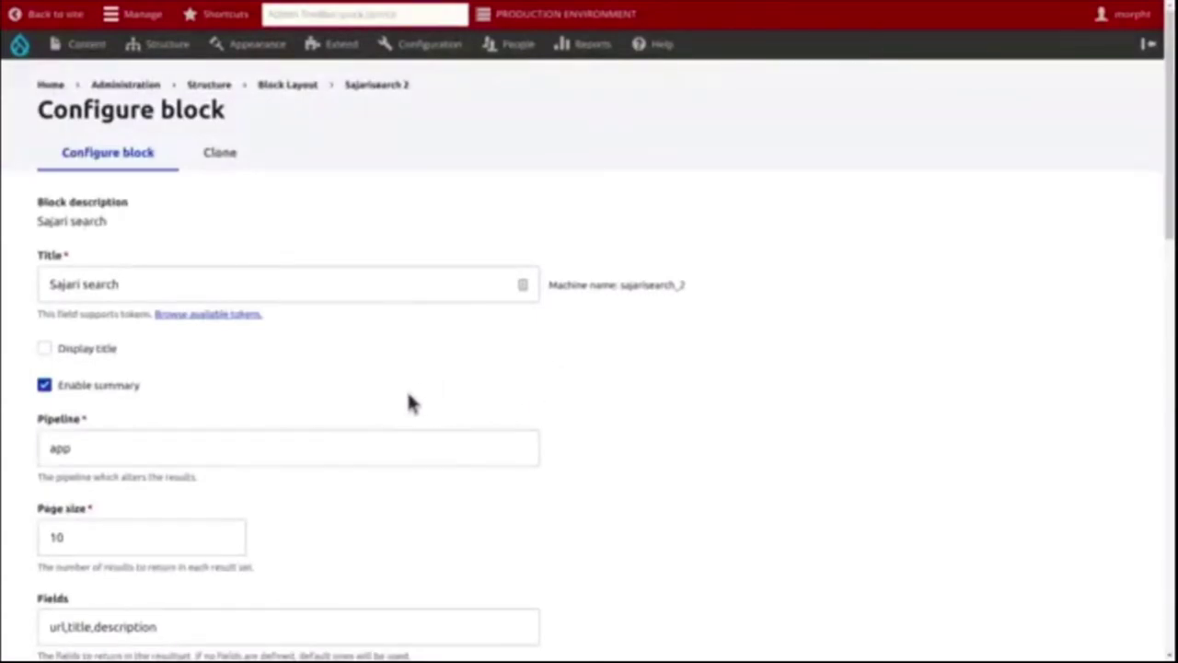
Step: Examine the Sajari search block's summary, pipeline, page size and result fields settings
scroll(410, 403, down, 1)
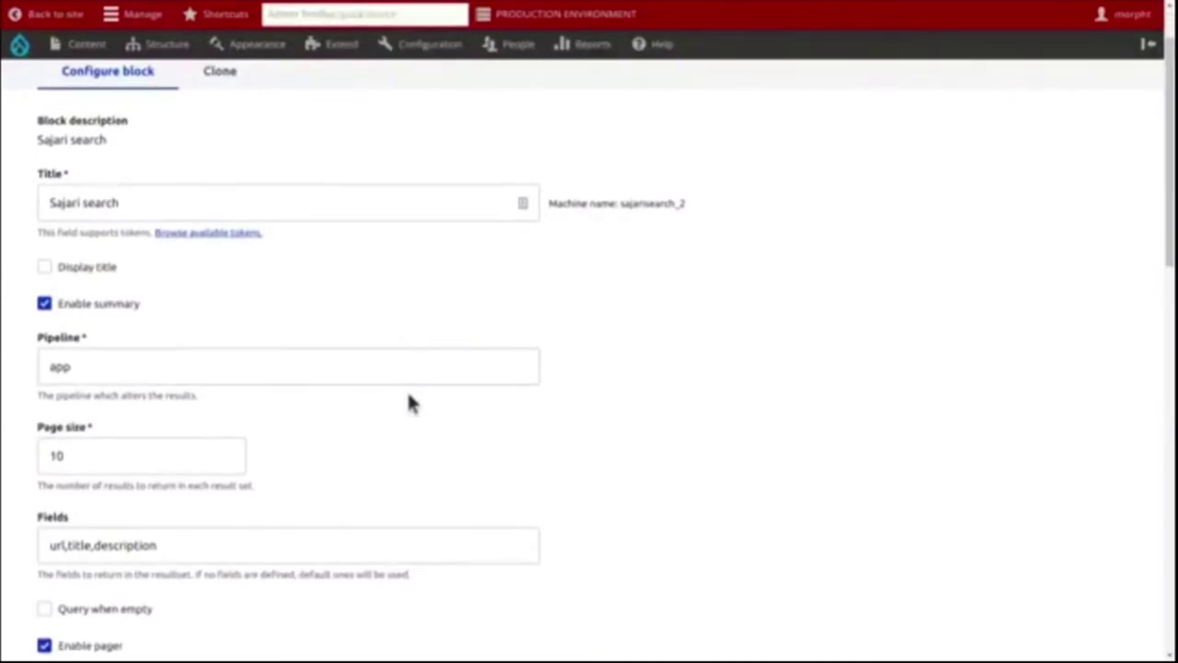
scroll(410, 403, down, 1)
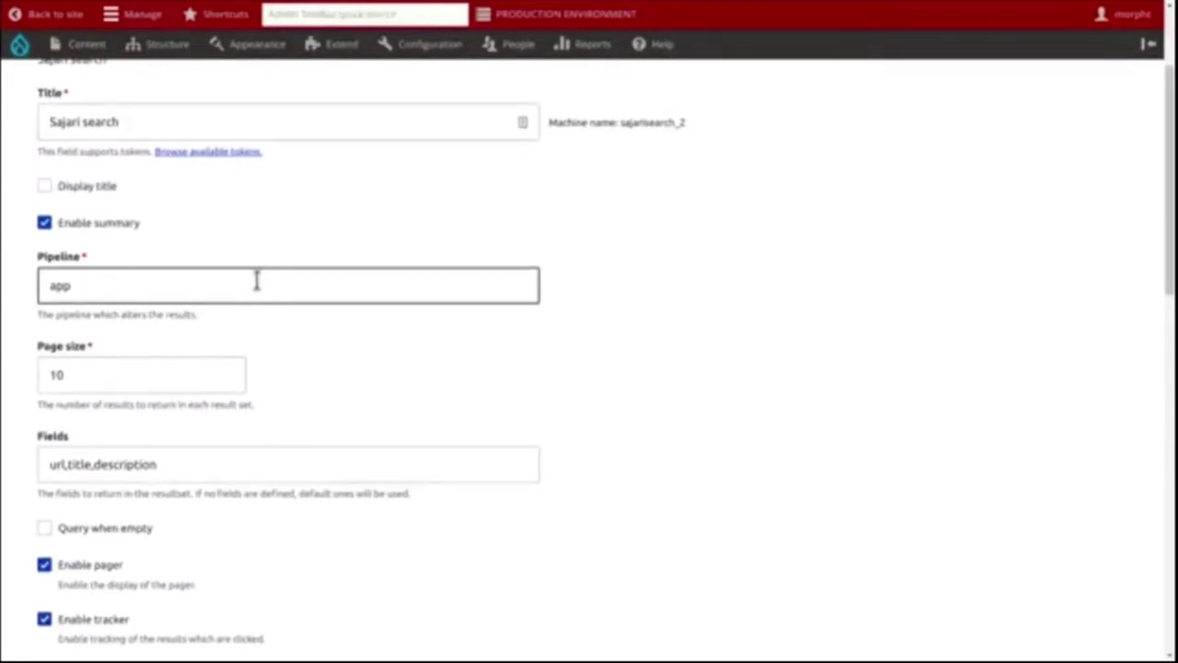
scroll(256, 281, down, 2)
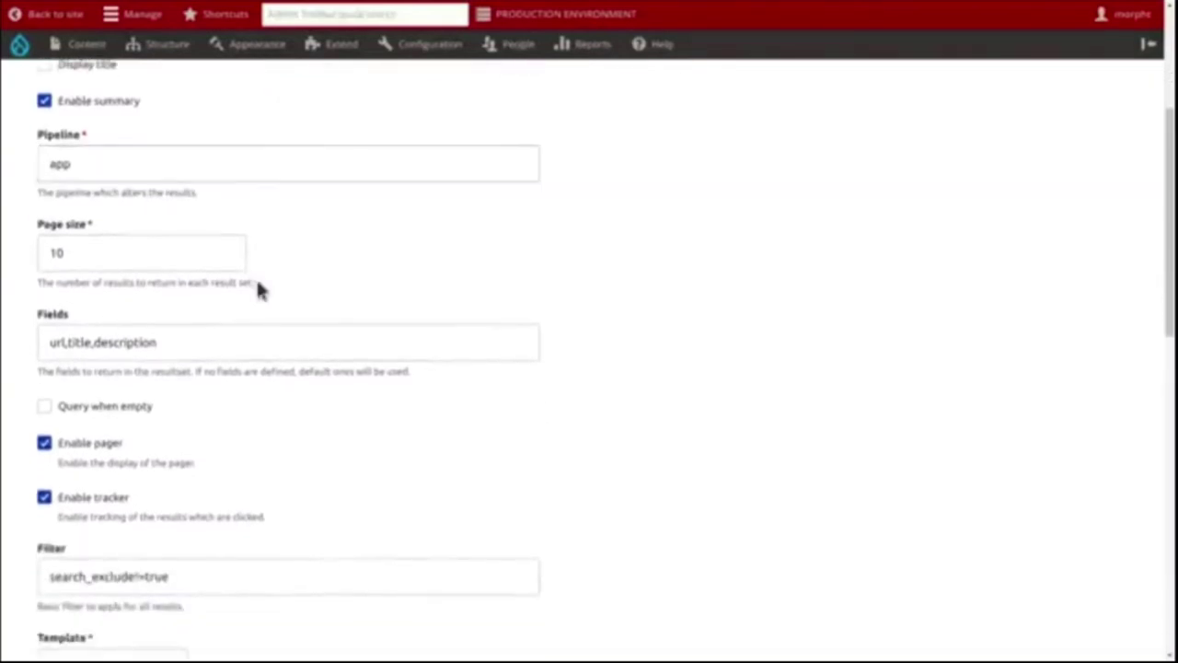
click(106, 259)
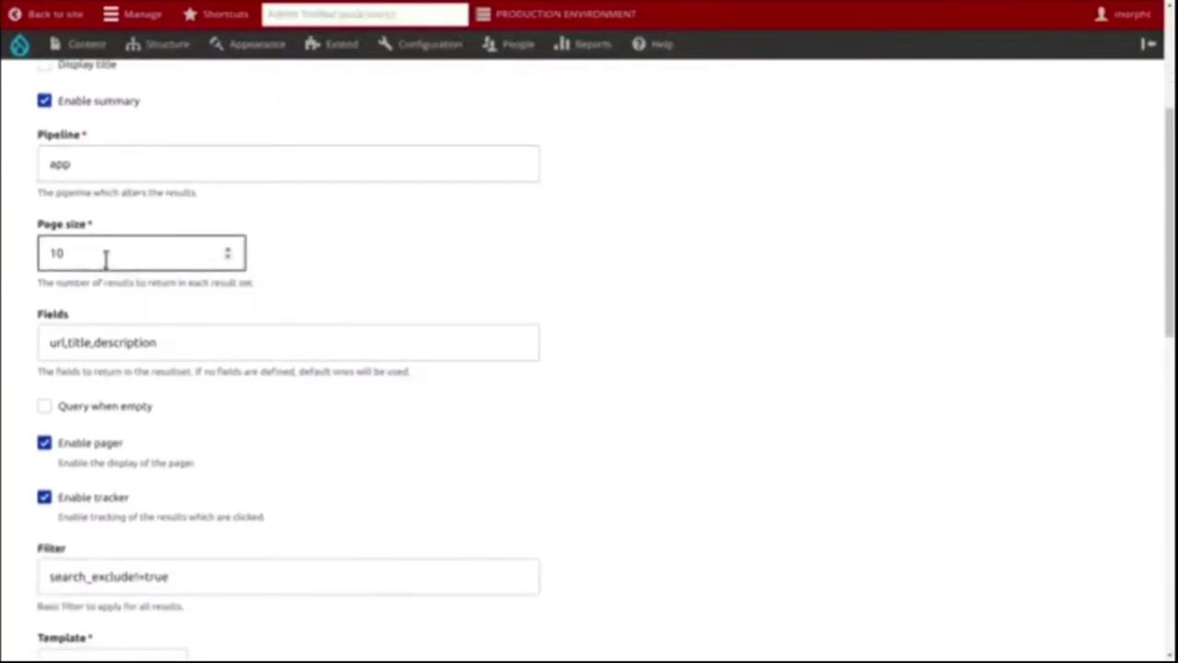
scroll(105, 260, down, 2)
click(188, 267)
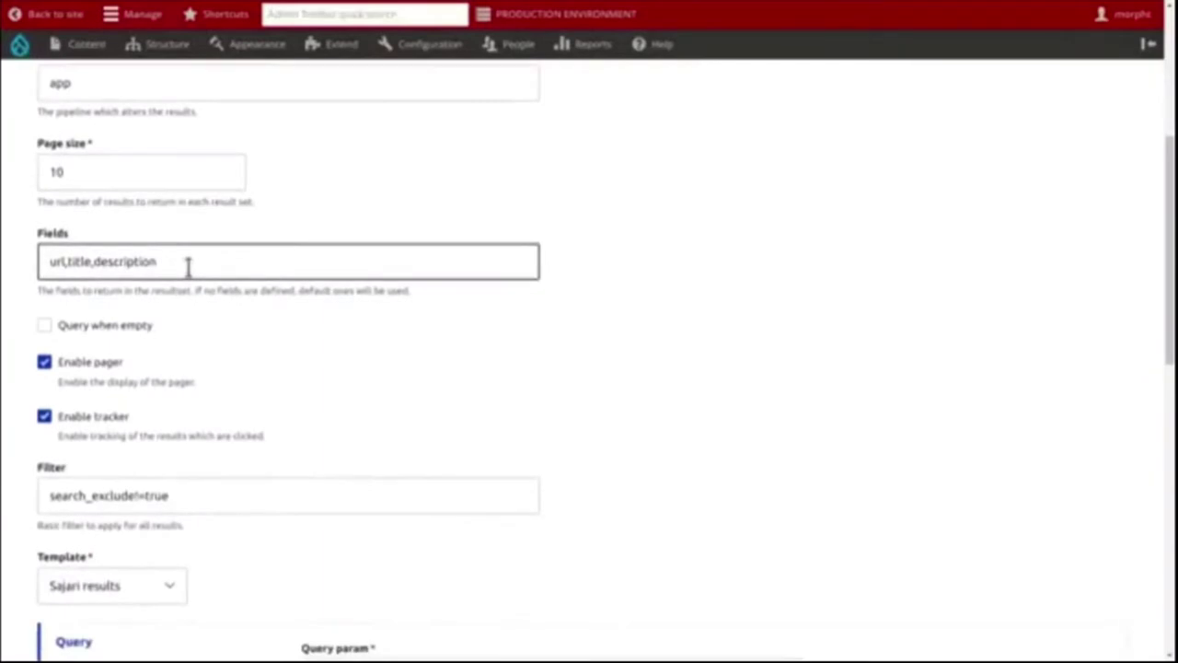
Step: Examine the block's filter and template settings and its Query options, including query parameter, help text and maximum suggestions
scroll(188, 266, down, 2)
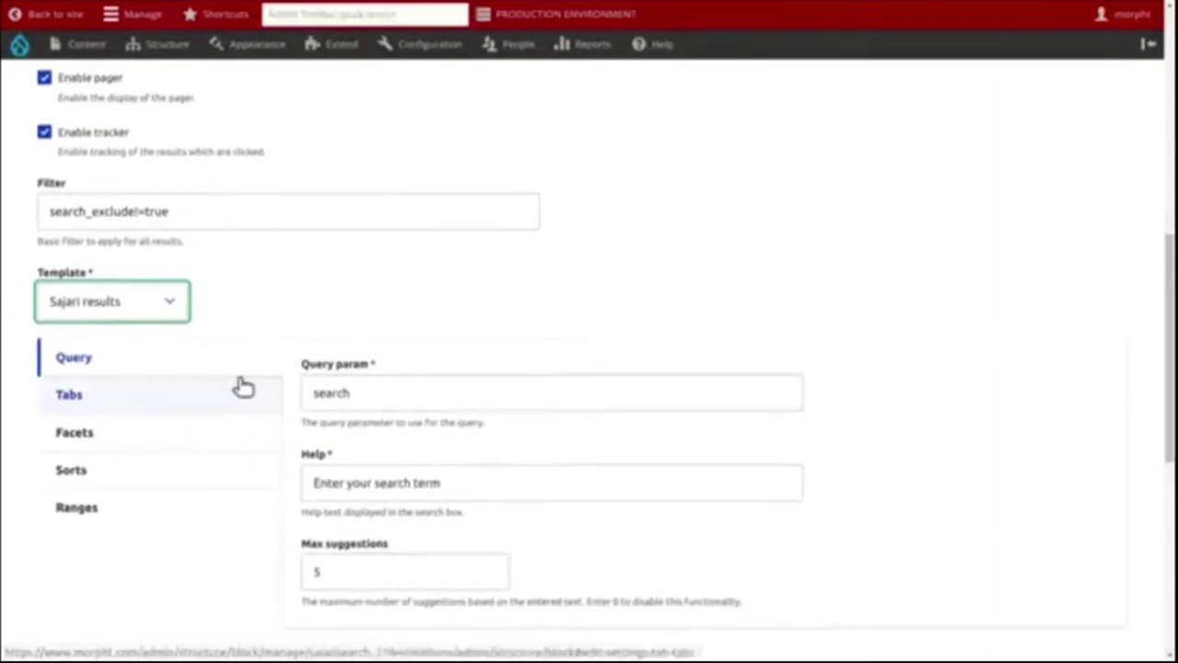
scroll(243, 387, down, 2)
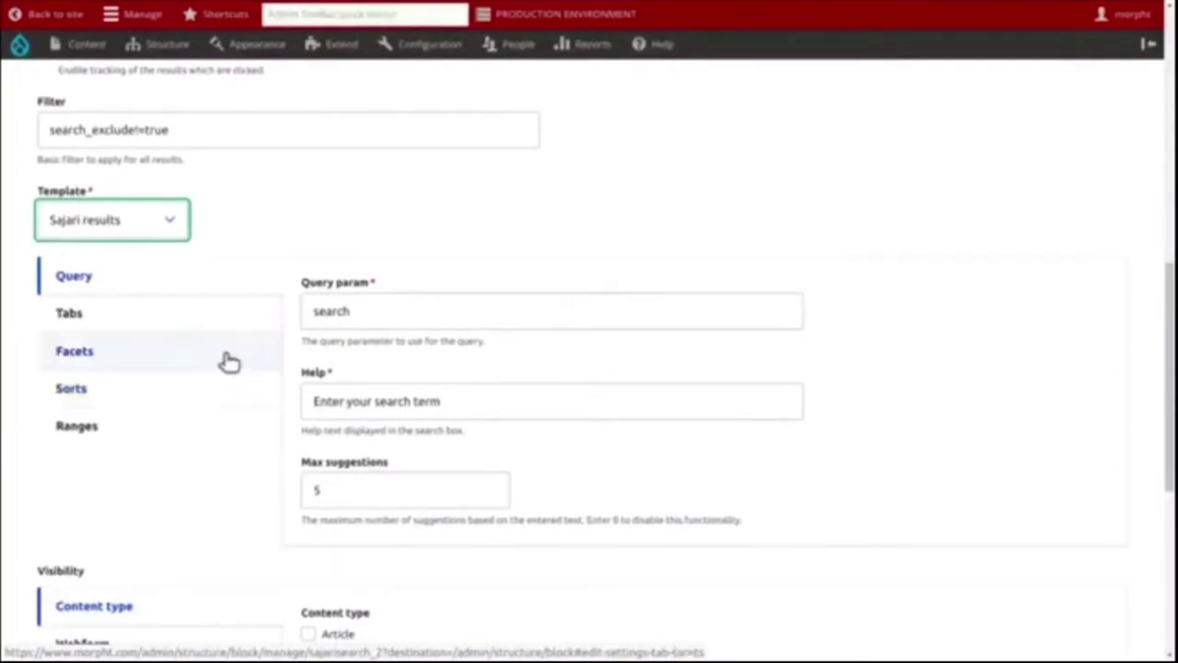
click(229, 362)
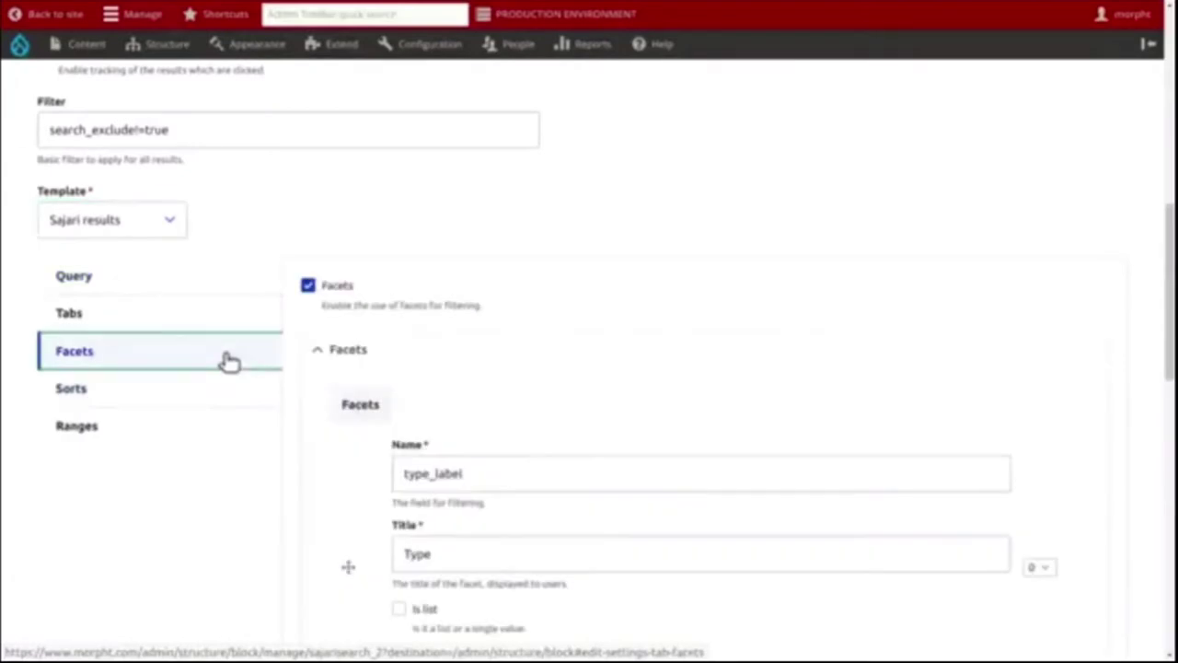
click(190, 284)
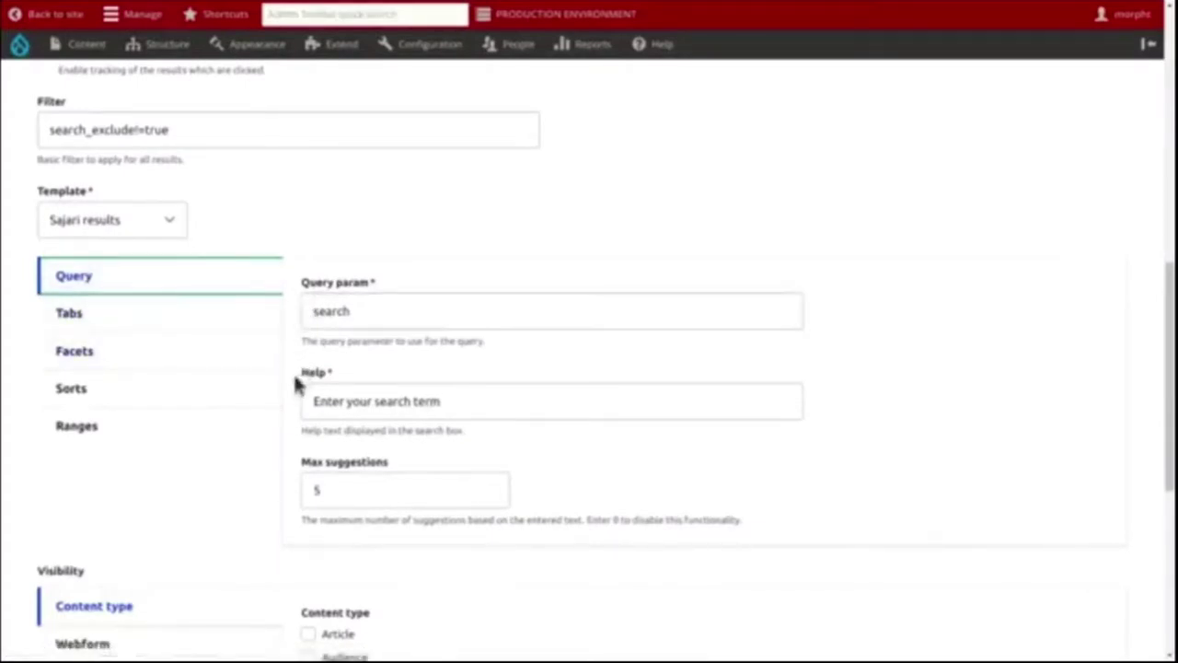
scroll(281, 384, down, 2)
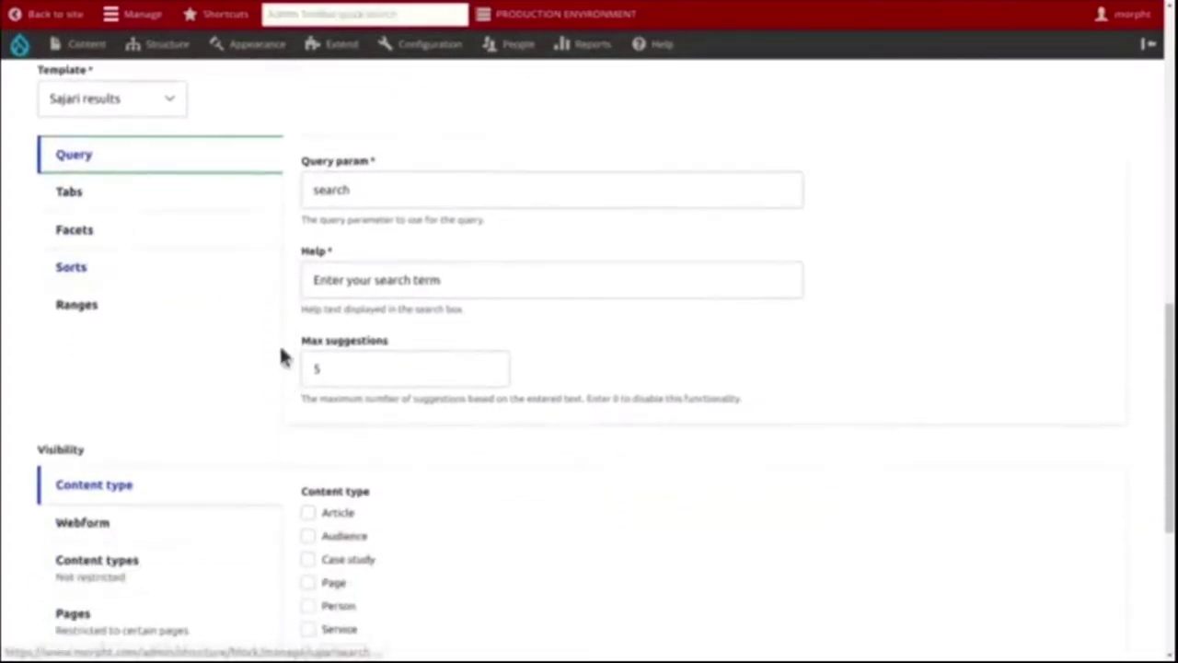
scroll(270, 386, down, 1)
click(307, 331)
scroll(308, 329, up, 3)
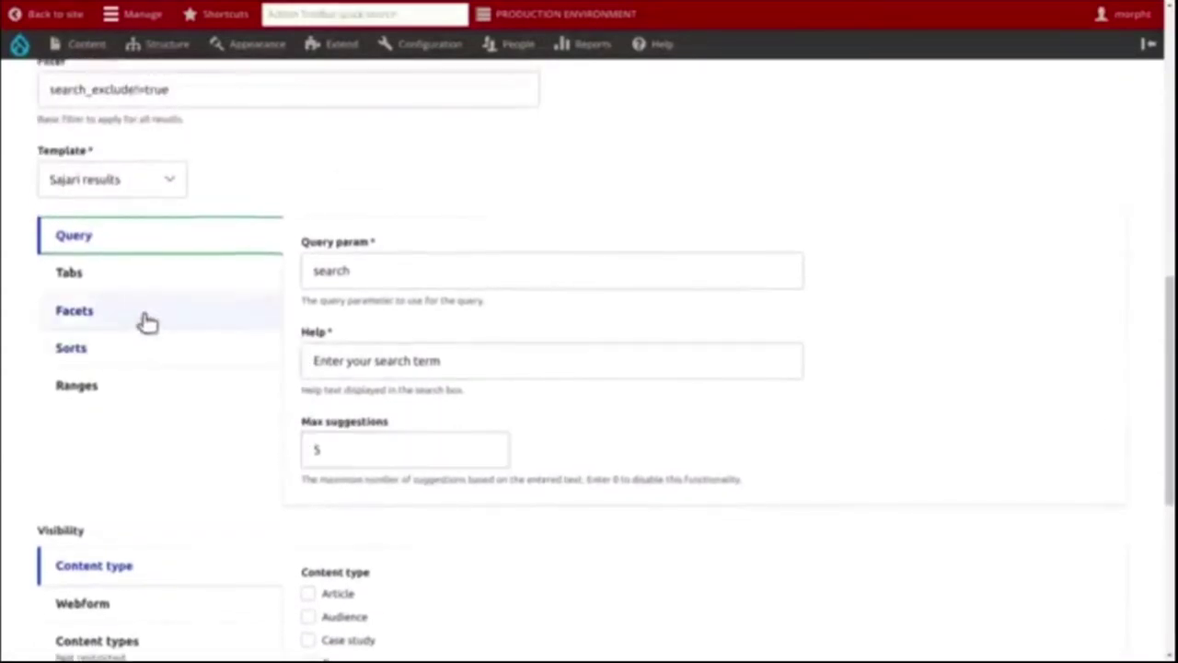
Step: Examine the search block's Facets settings, including the type_label and about facets and their list options
click(147, 319)
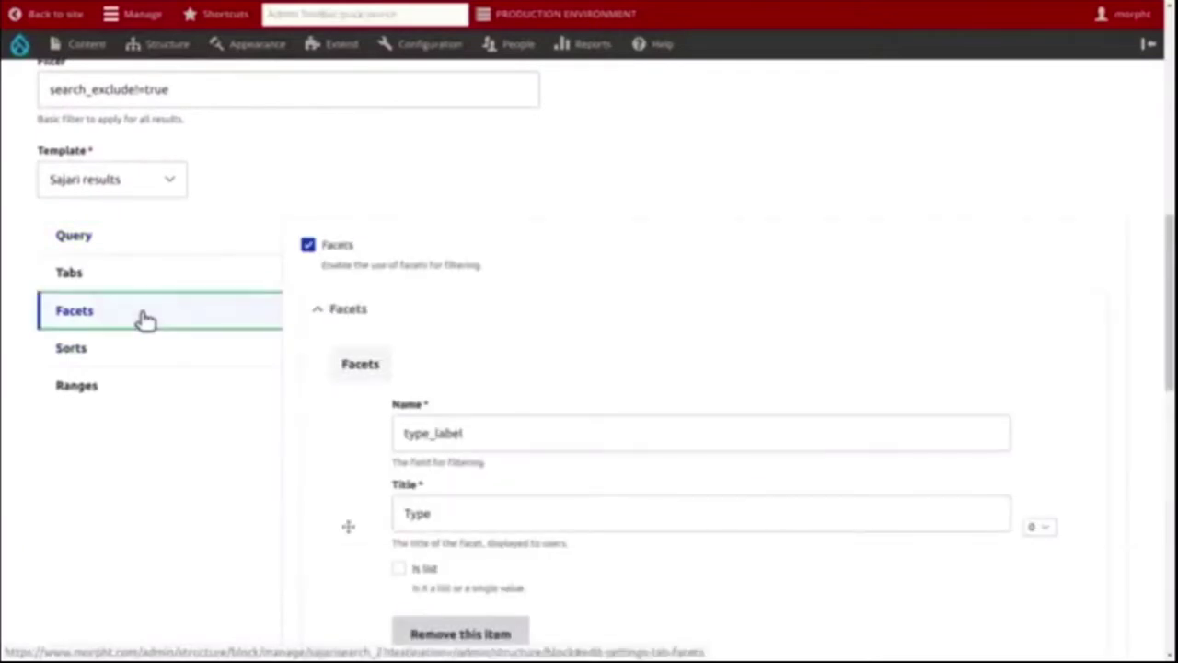
scroll(348, 475, down, 5)
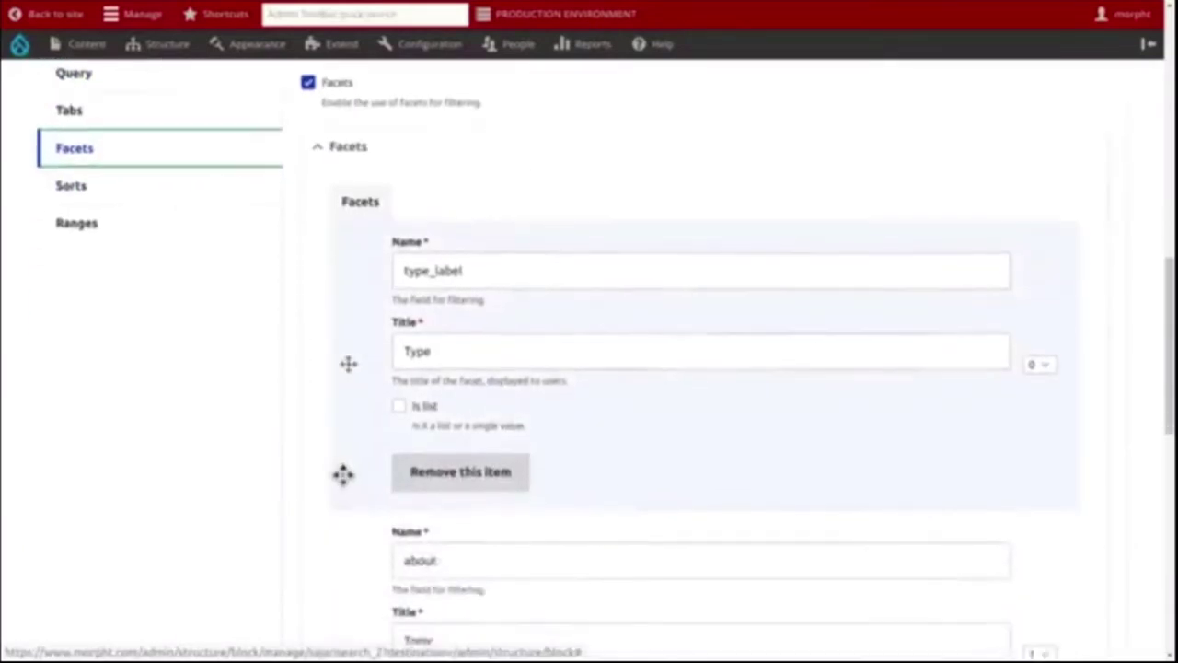
scroll(342, 475, down, 3)
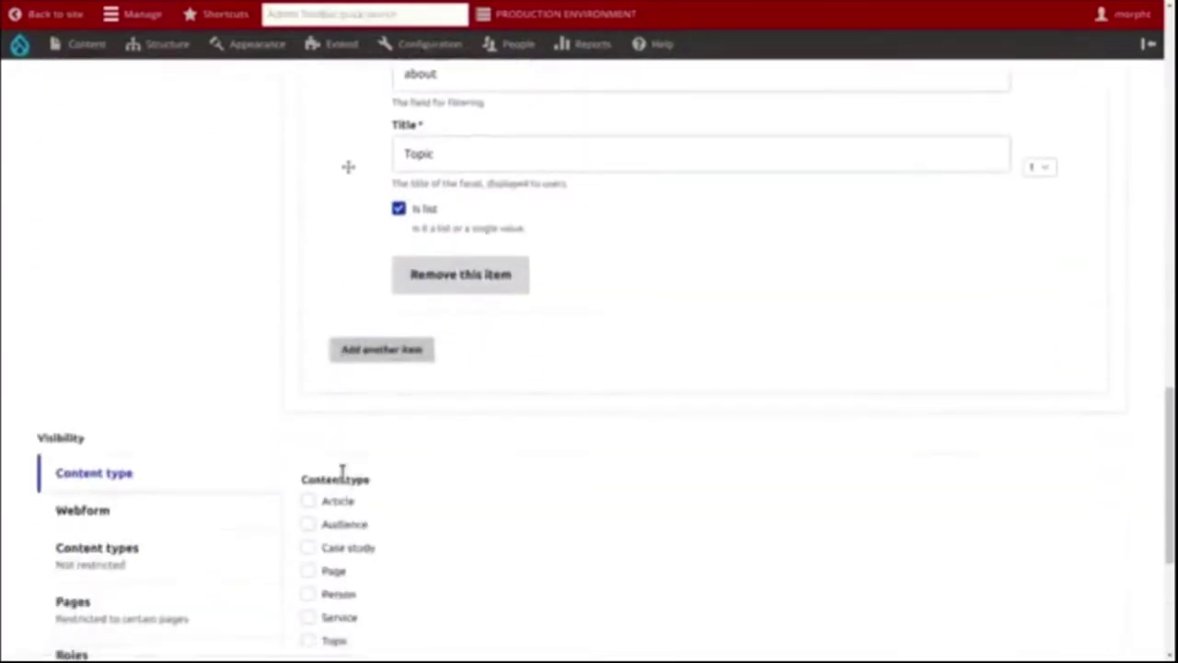
scroll(342, 474, up, 1)
scroll(341, 474, up, 6)
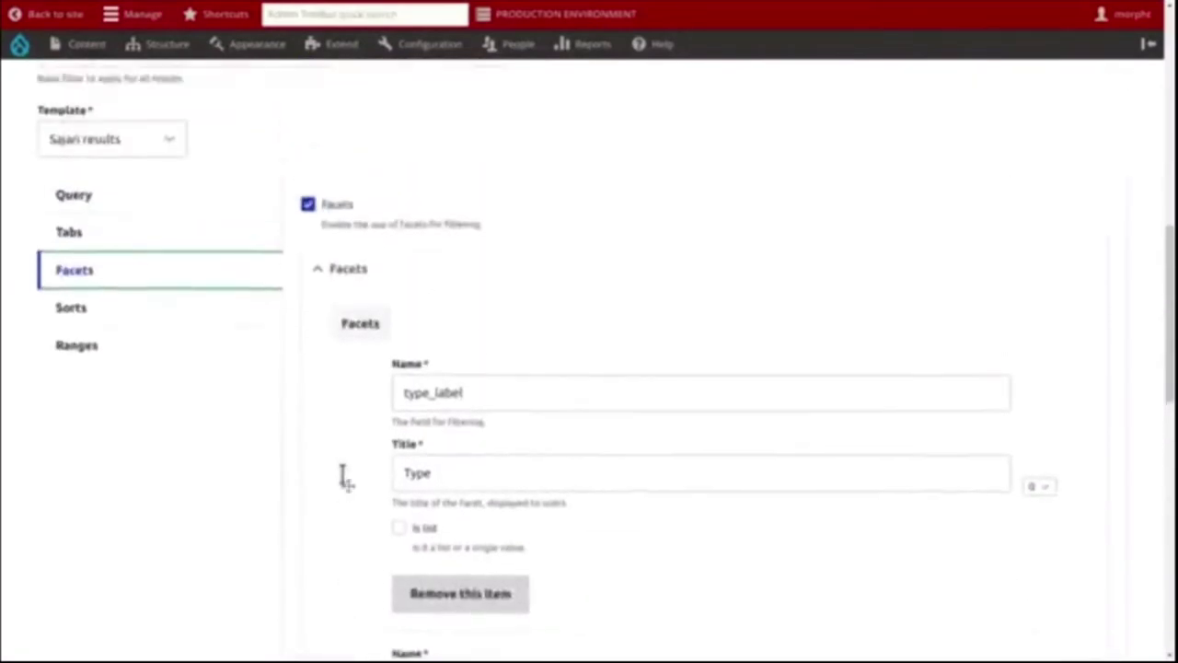
scroll(341, 474, up, 1)
Step: Examine the search block's Tabs settings, expanding the tab definitions to view their title and filter fields
click(171, 344)
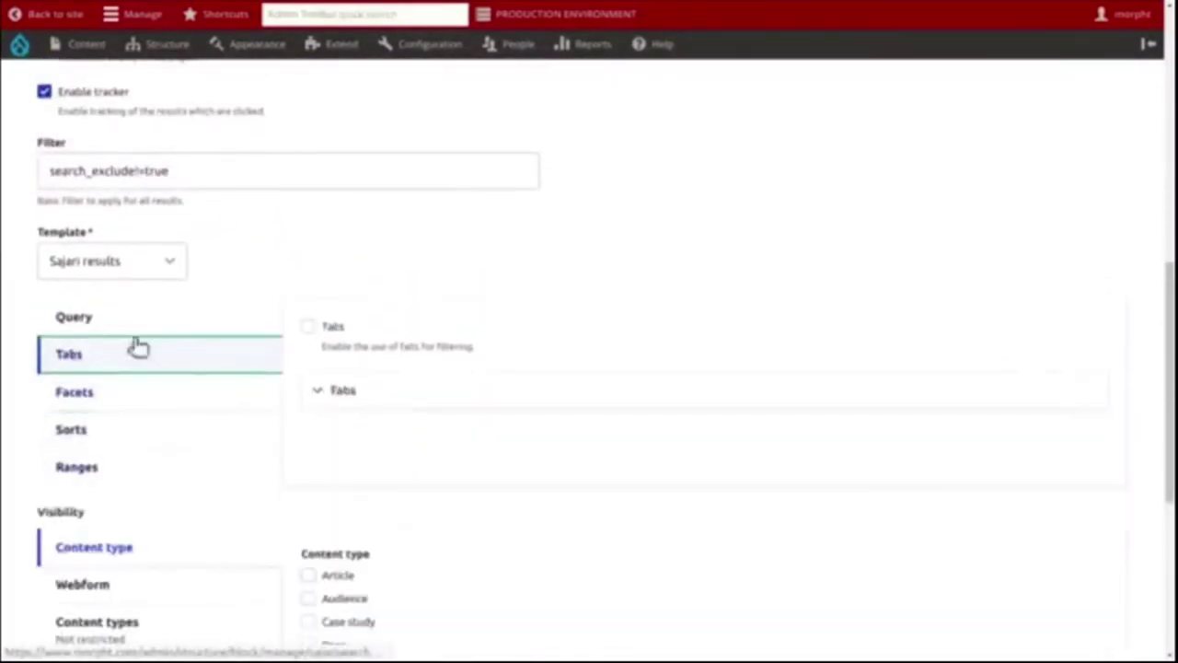
click(332, 394)
scroll(333, 397, down, 1)
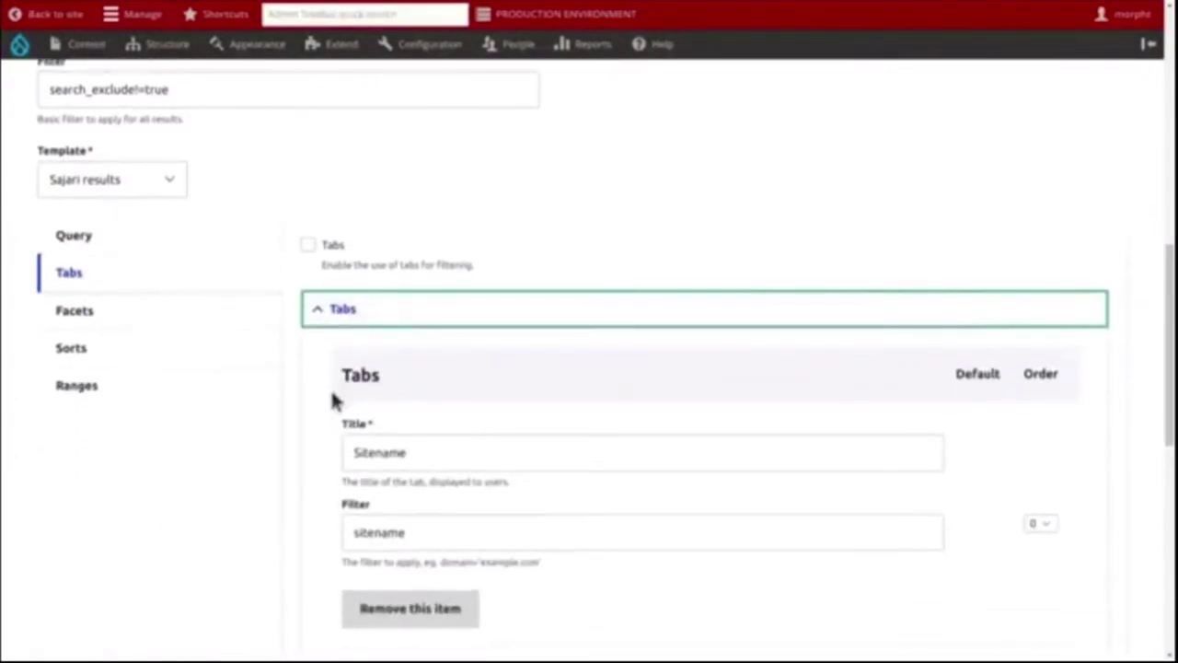
scroll(343, 316, down, 1)
scroll(347, 316, up, 1)
click(345, 313)
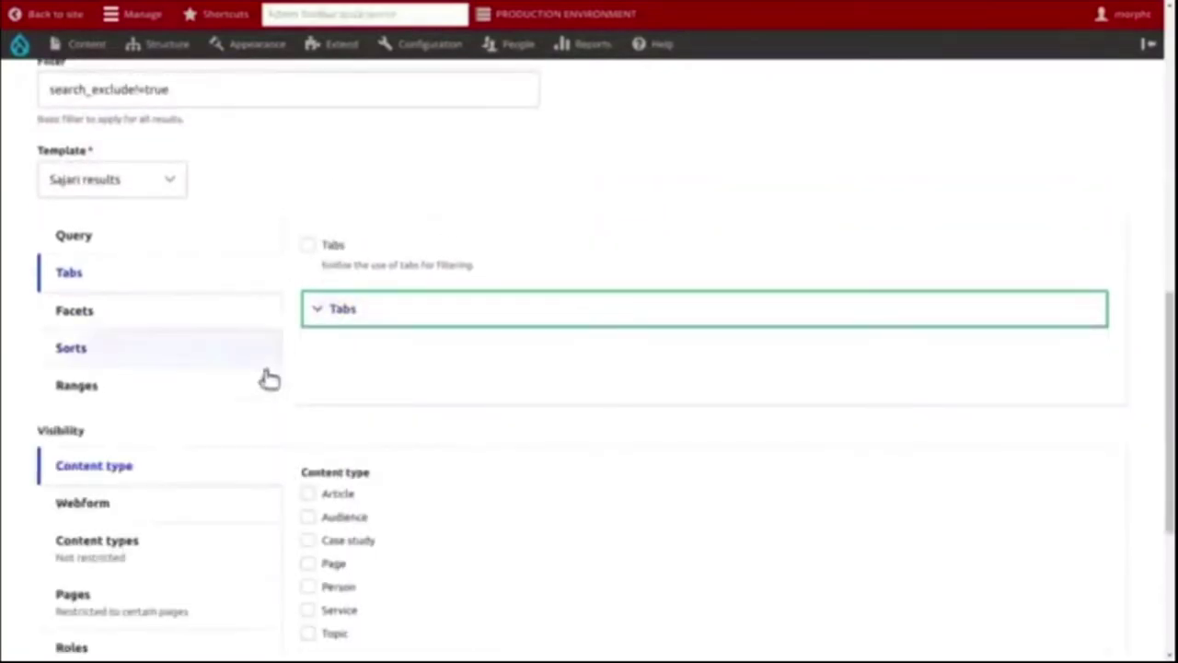
Step: Examine the search block's Sorts and Ranges settings, expanding the details of each
click(57, 348)
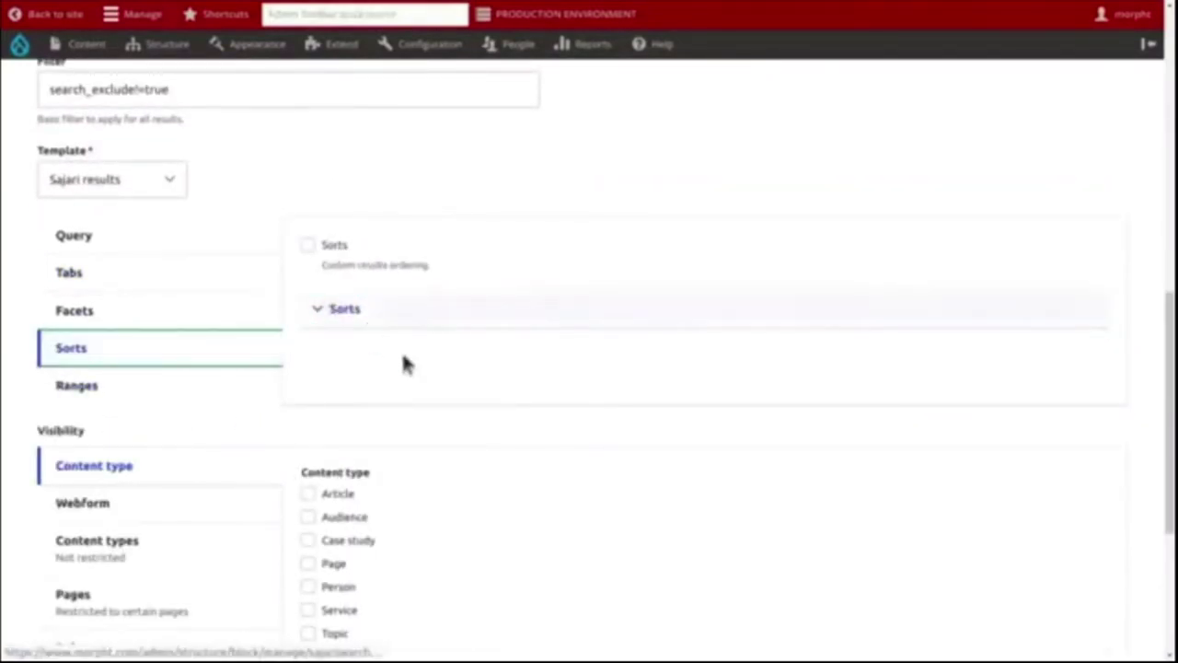
click(364, 319)
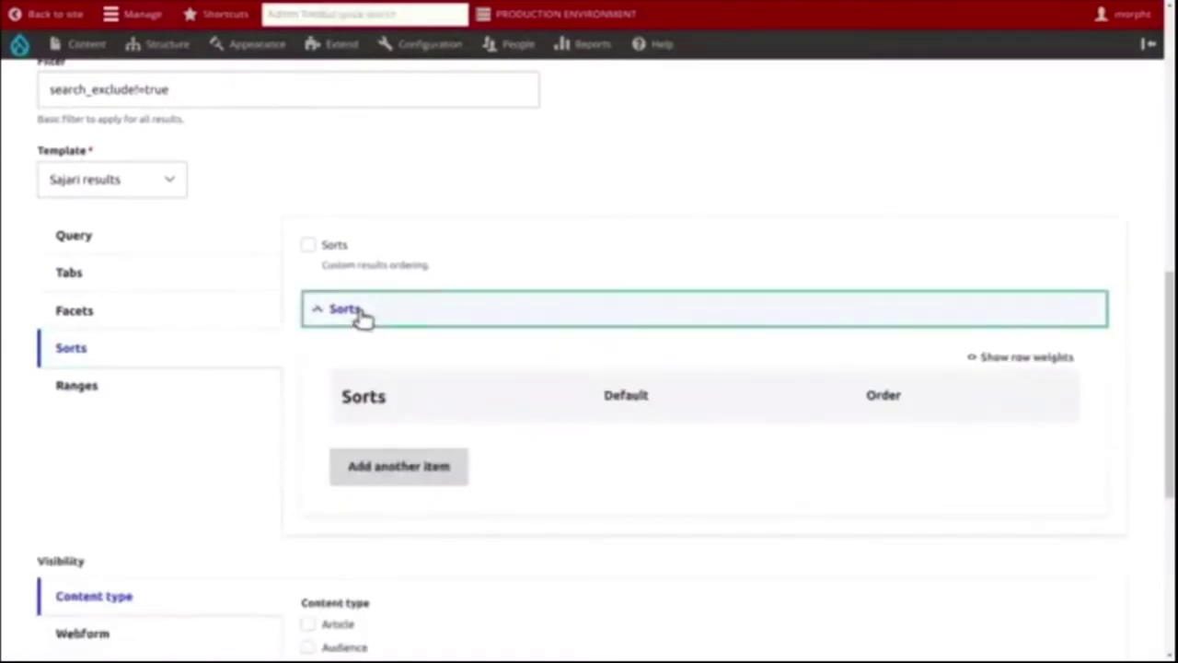
click(362, 315)
click(105, 394)
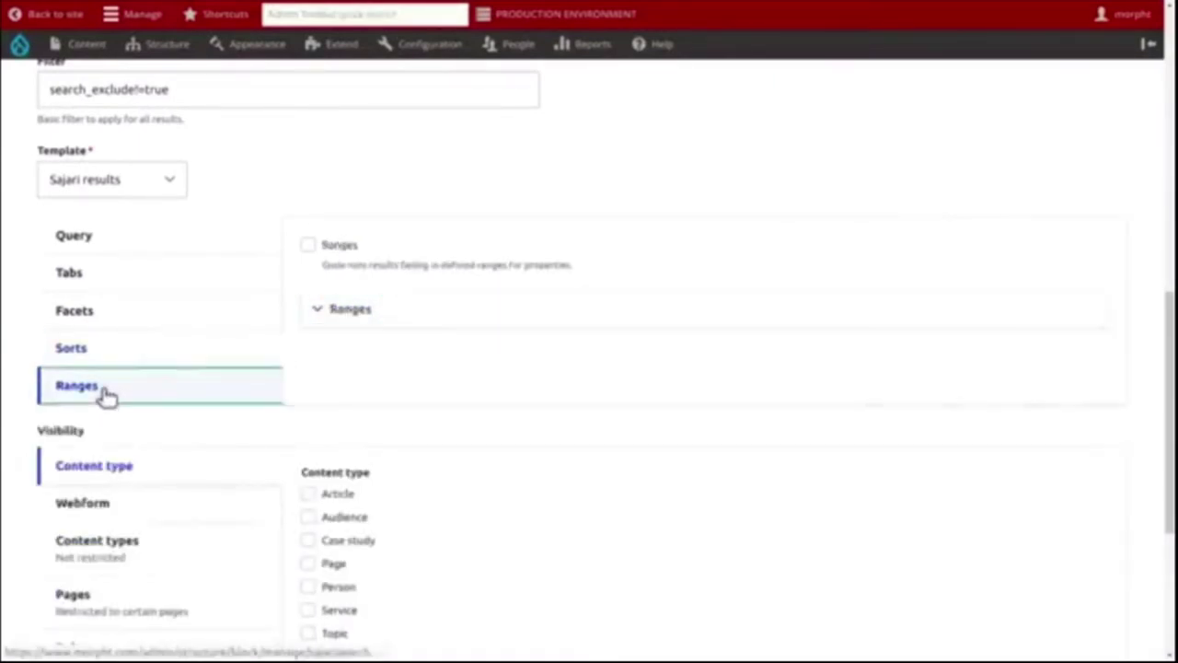
click(338, 318)
click(340, 317)
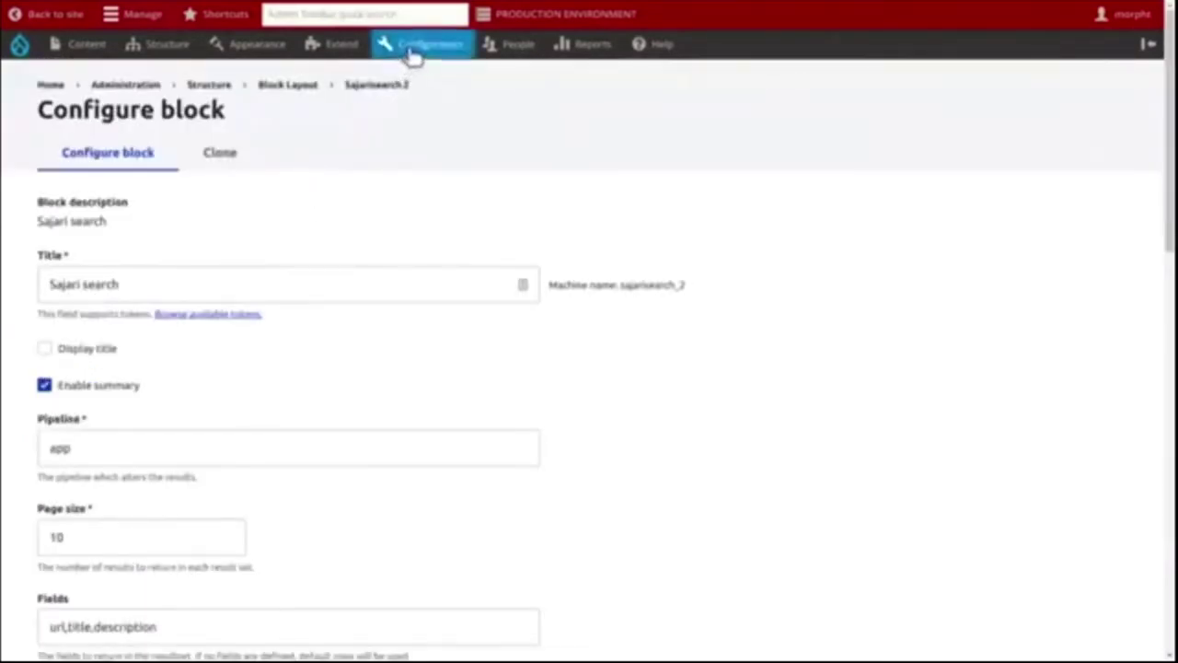
Step: Open the Search API configuration under Search and metadata and examine its servers and indexes
mouse_move(409, 50)
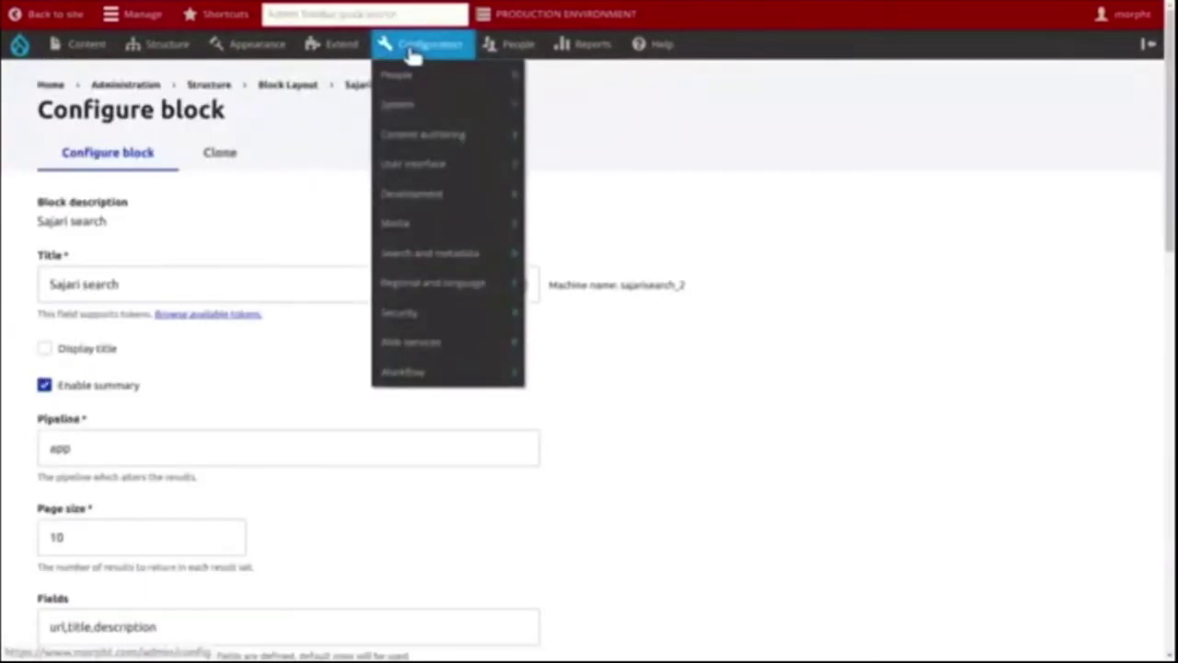
mouse_move(442, 252)
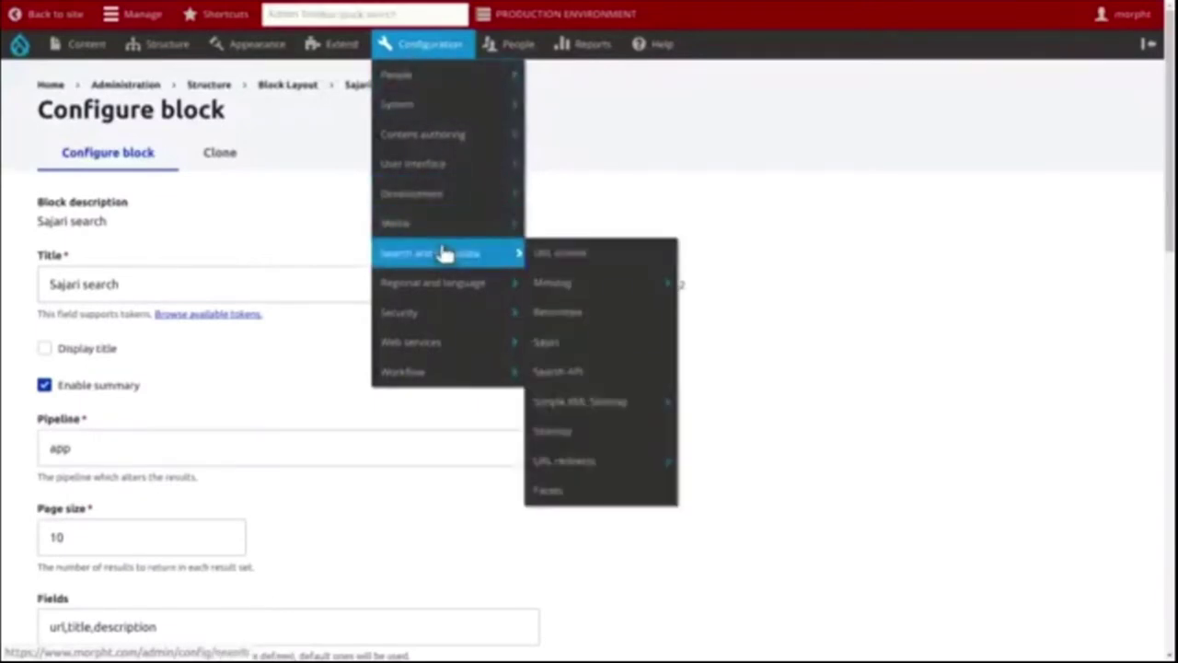
click(564, 374)
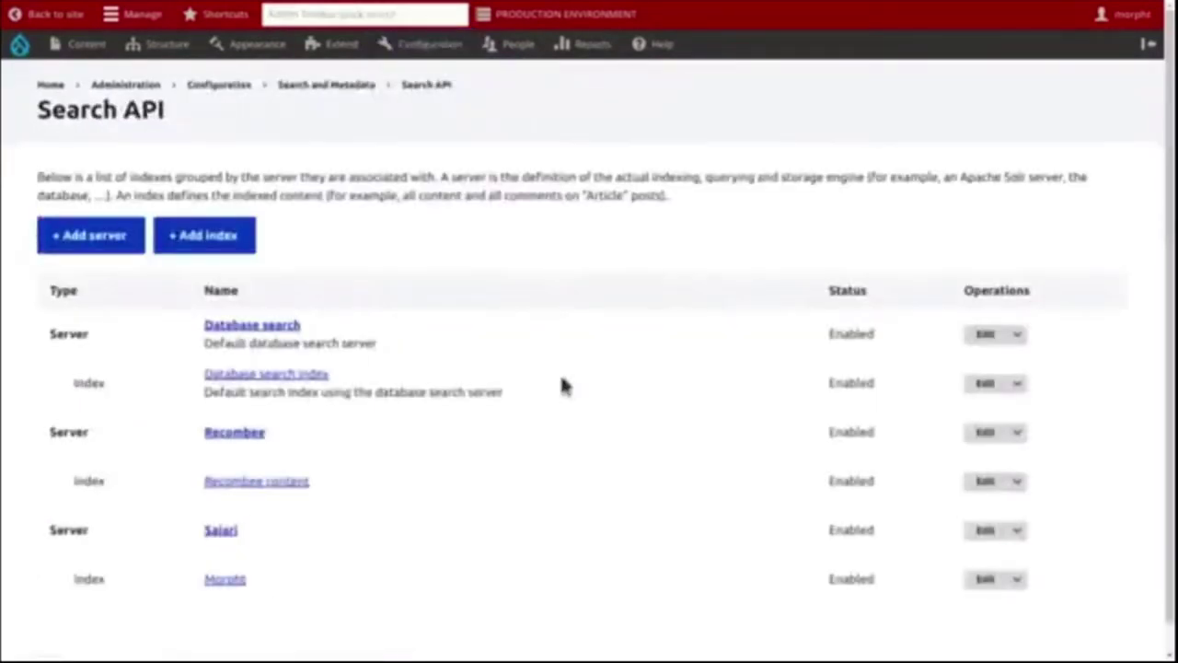
scroll(207, 432, down, 1)
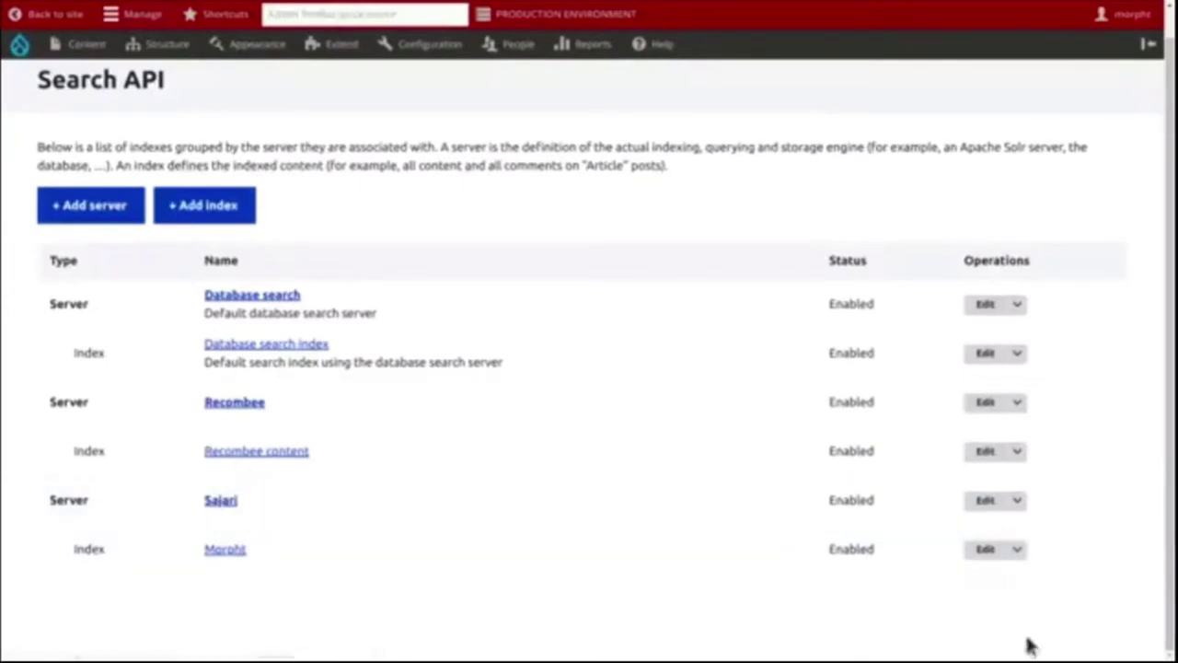
Step: Open the Morpht search index for editing, check its datasources, and go to its fields
click(984, 554)
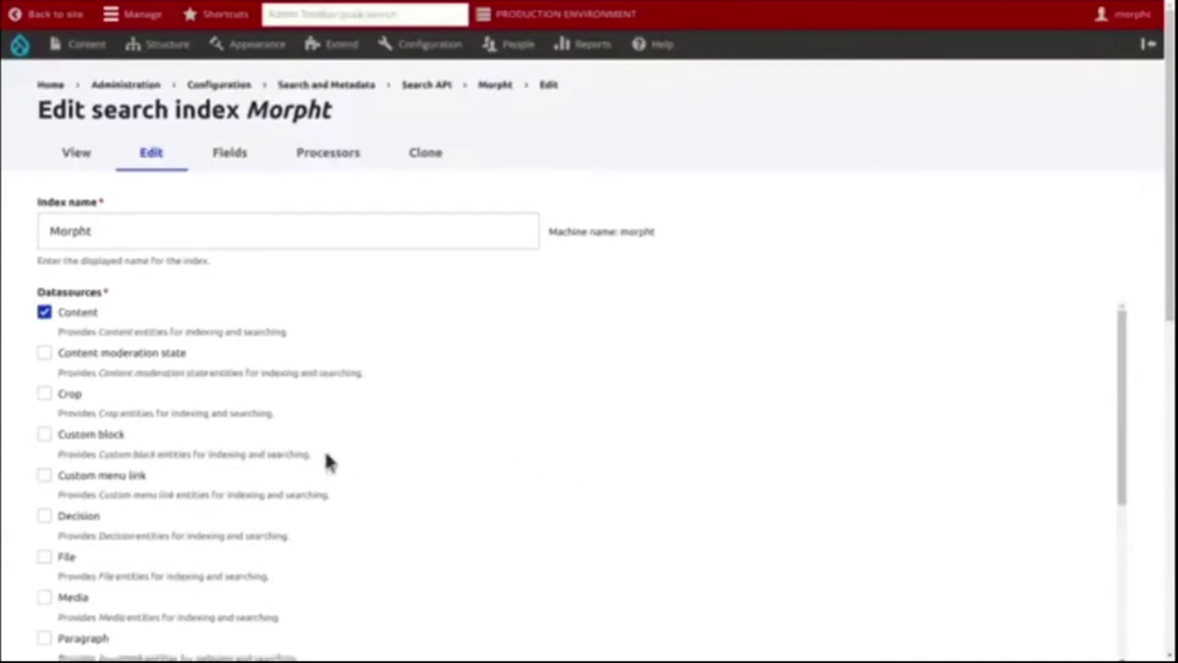
scroll(327, 460, down, 3)
scroll(327, 461, up, 3)
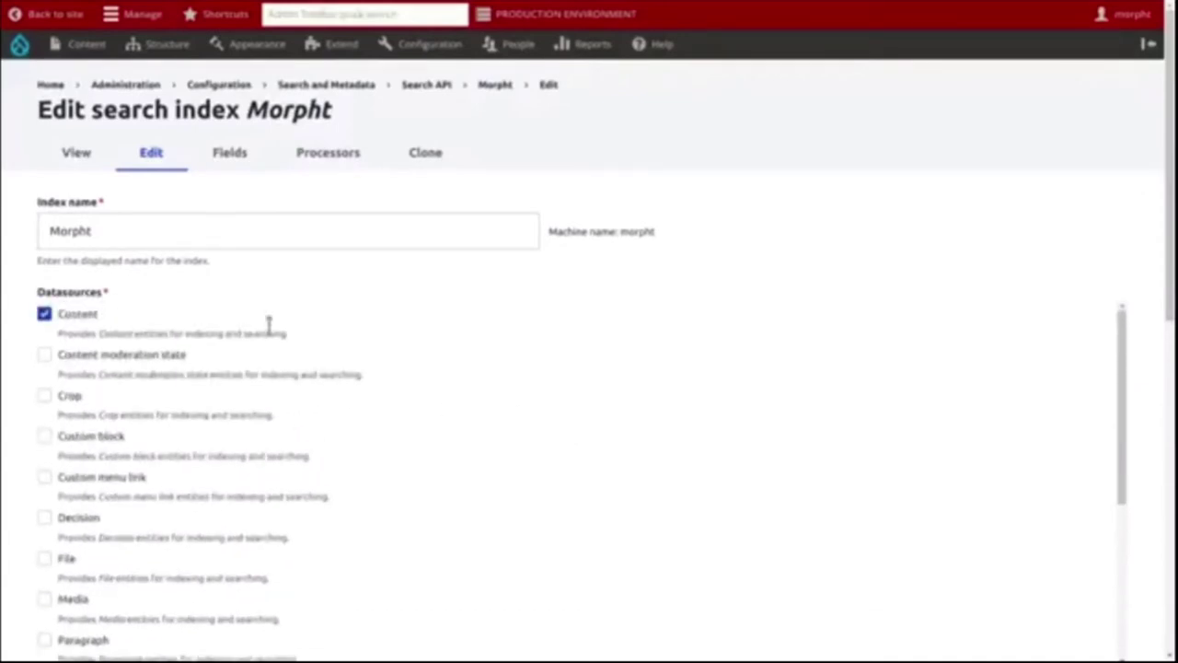
click(230, 156)
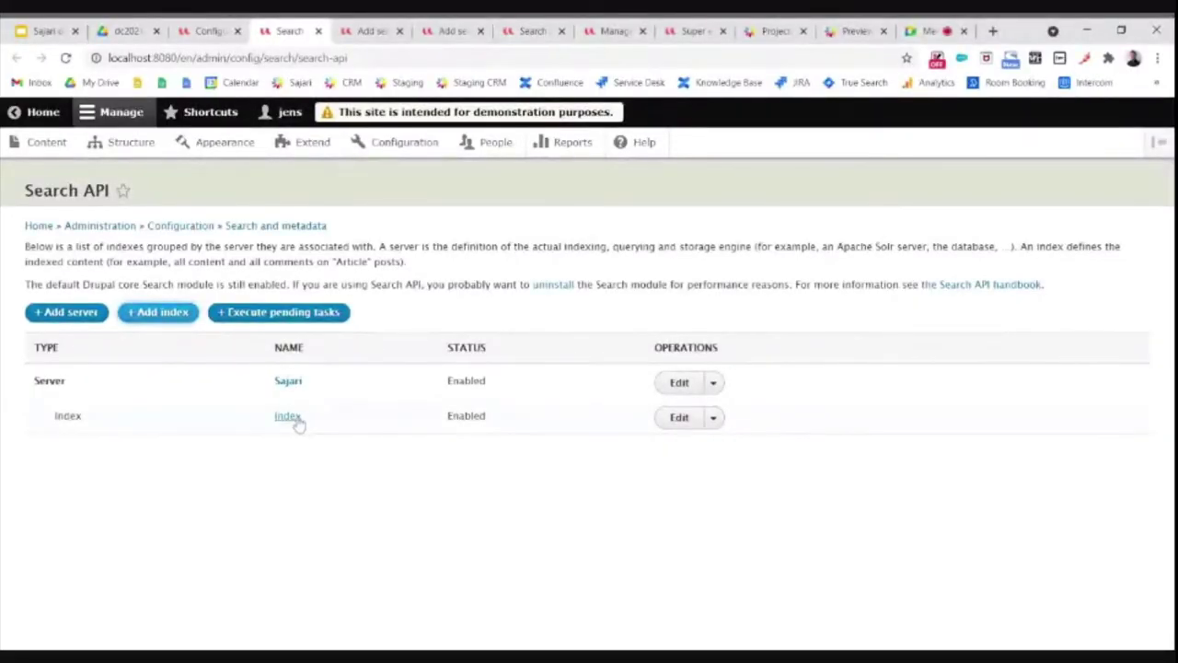
Step: Switch to the local demo site's add-server form and examine the Sajari backend configuration fields
click(368, 31)
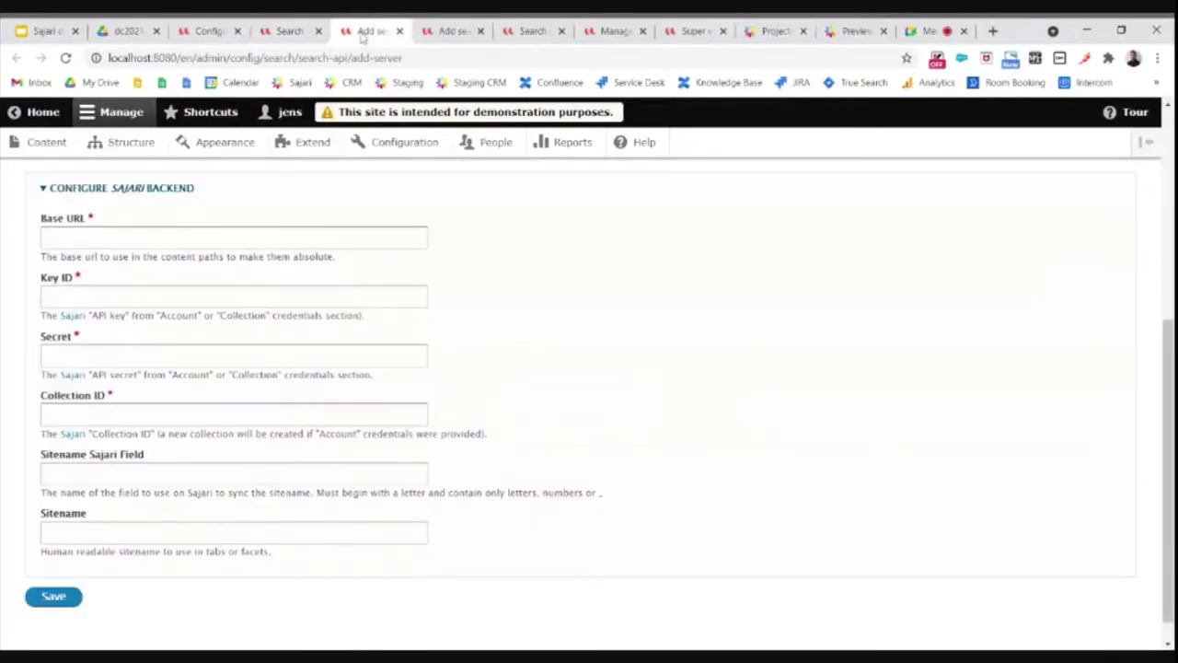
scroll(342, 321, up, 2)
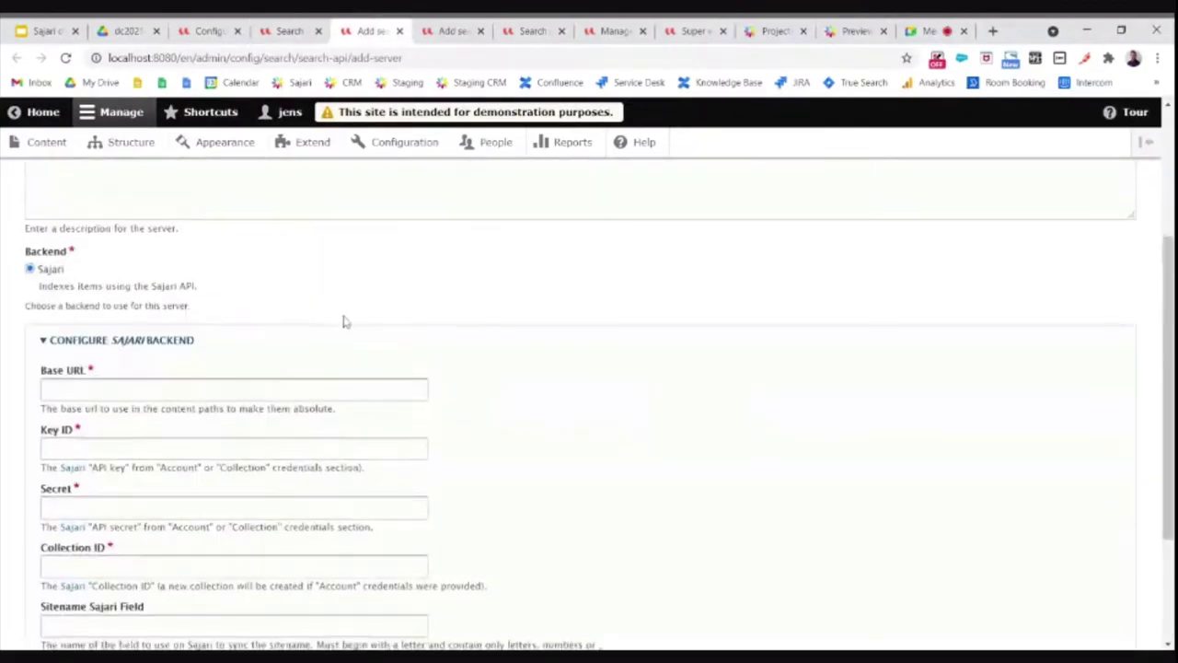
scroll(342, 321, down, 3)
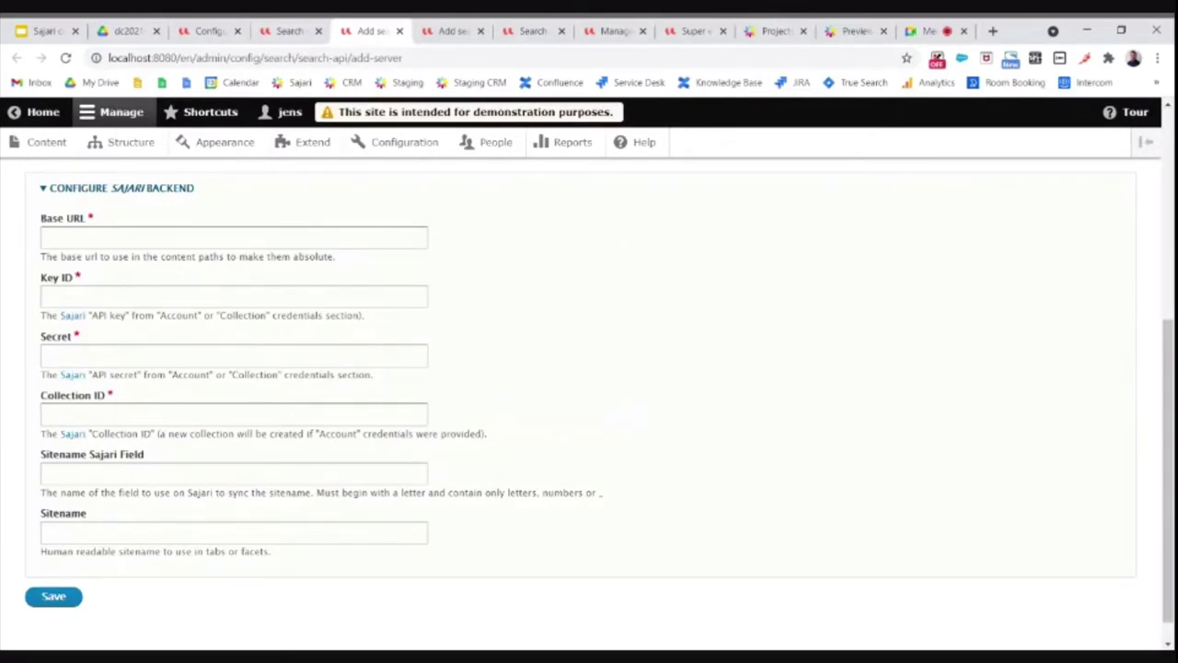
Step: Revisit the demo site's Search API overview and examine the datasource options on the Add search index form
click(294, 32)
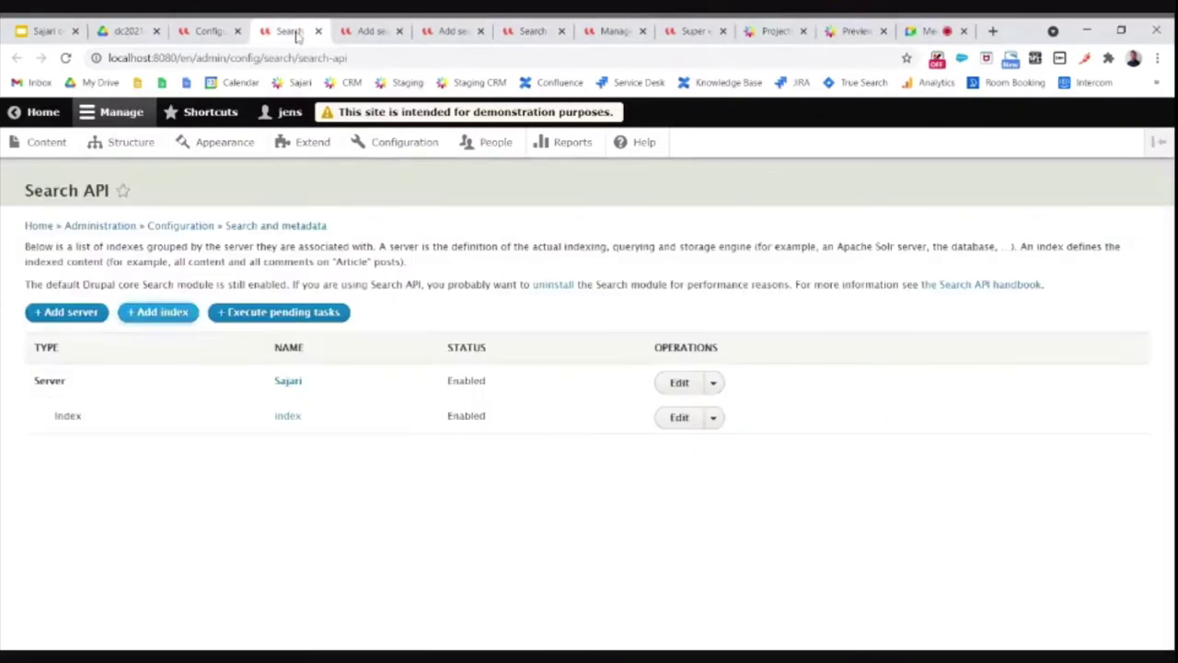
click(439, 33)
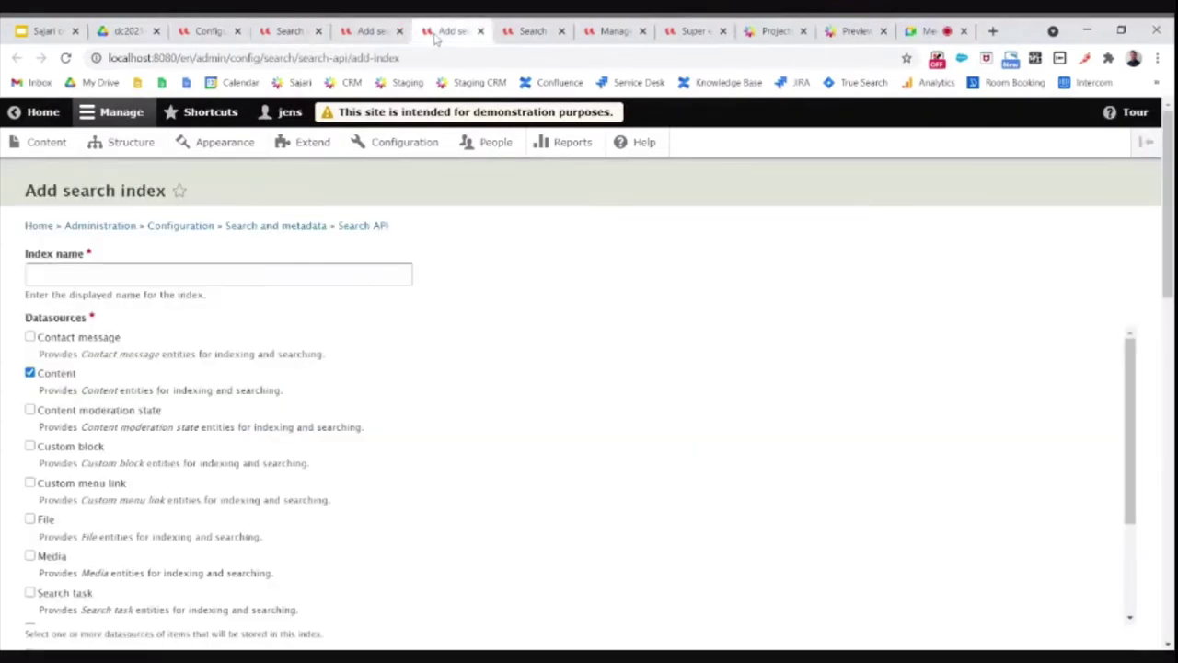
scroll(394, 302, down, 2)
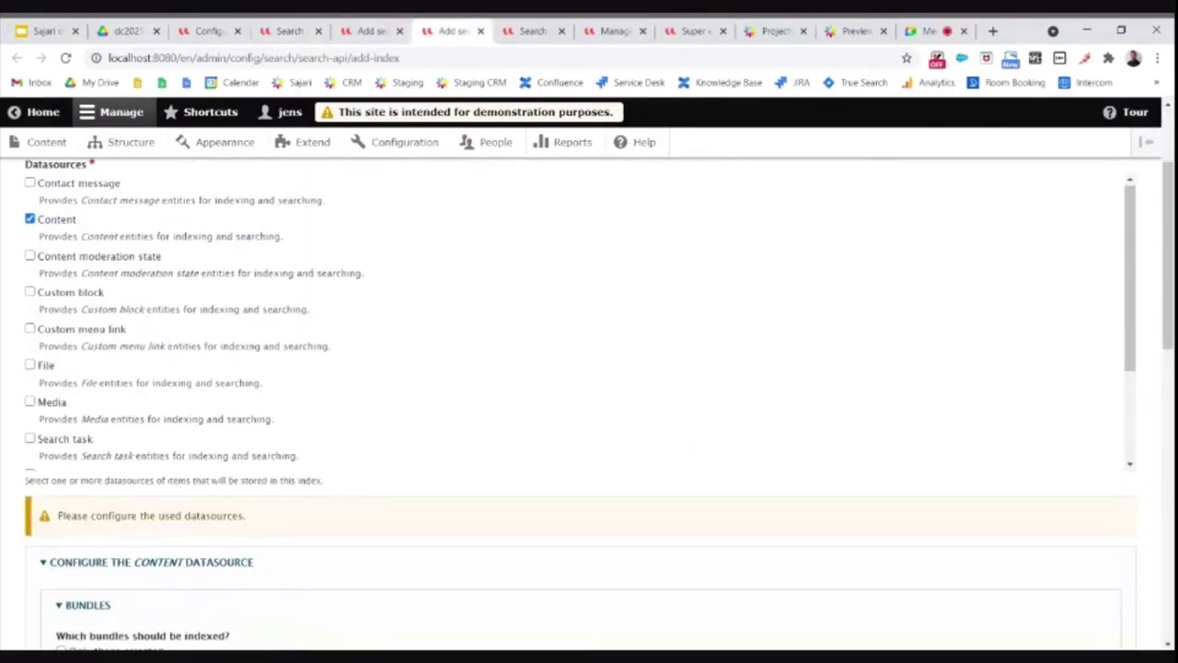
scroll(381, 224, down, 2)
Step: Open the demo index's field management page and view the fields available to add, without adding any
click(517, 33)
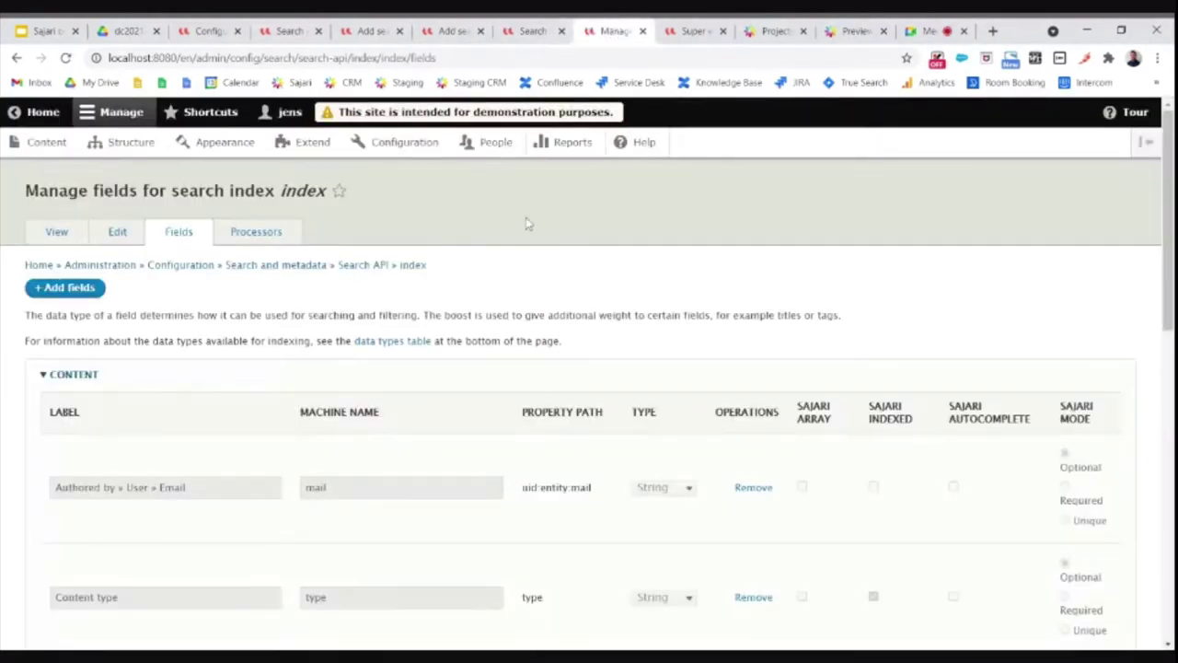
click(101, 289)
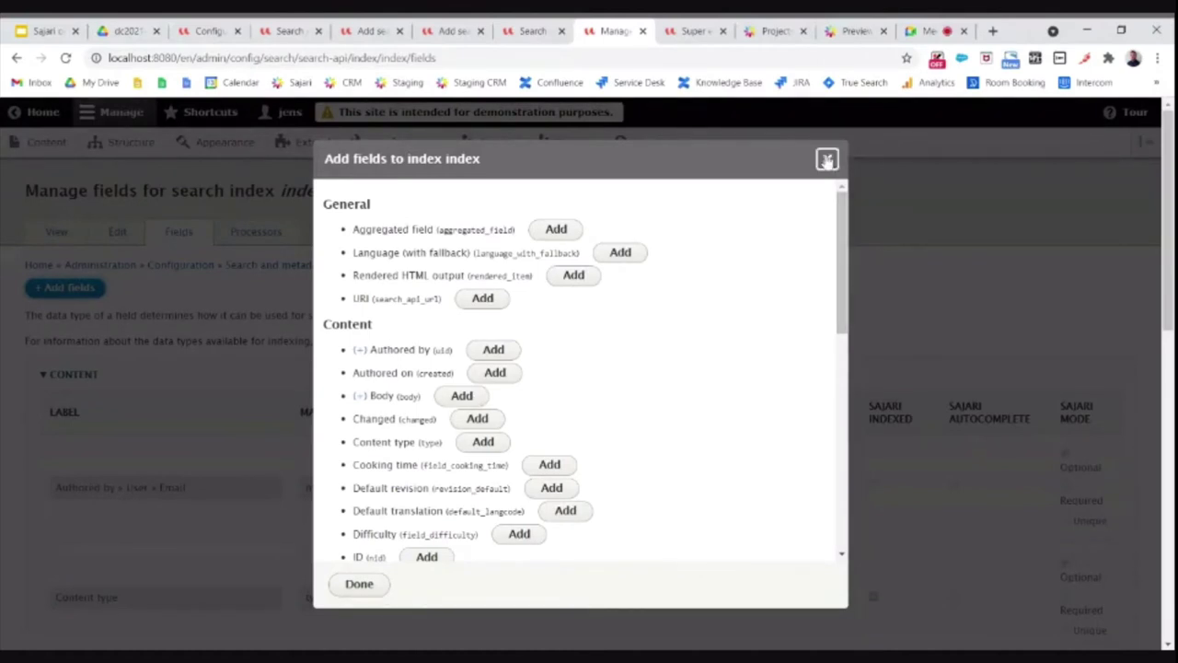
click(826, 160)
Step: Examine the Sajari array, indexed, autocomplete and mode settings of each content field in the demo index
scroll(1049, 368, down, 2)
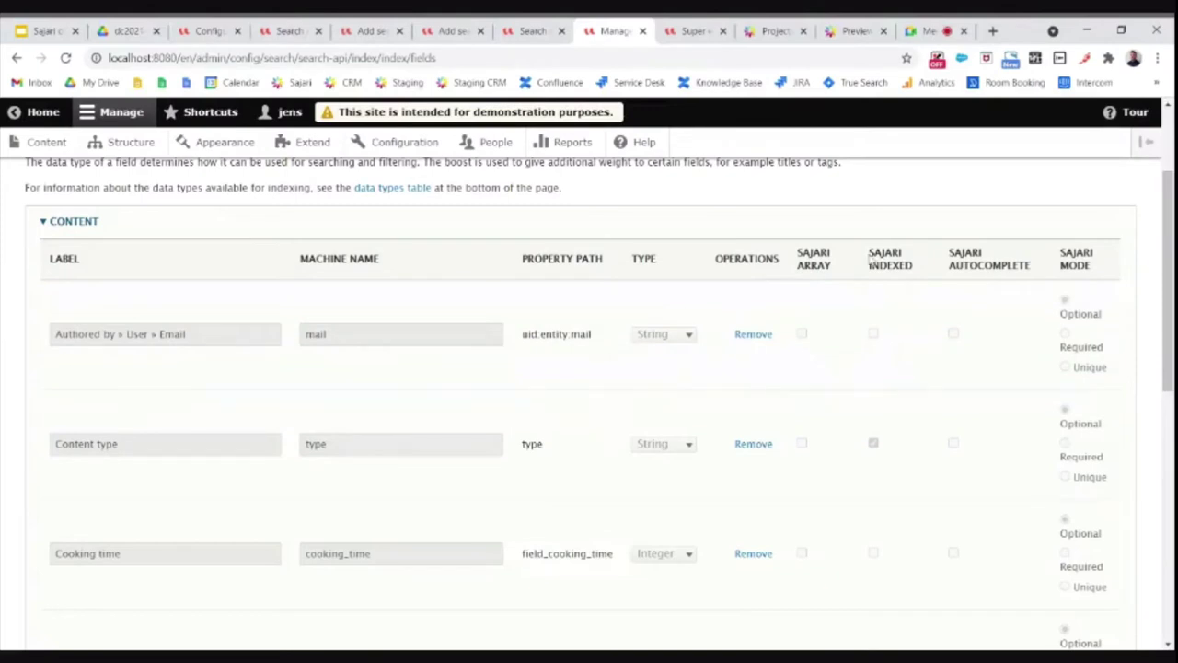
drag(867, 249, 917, 271)
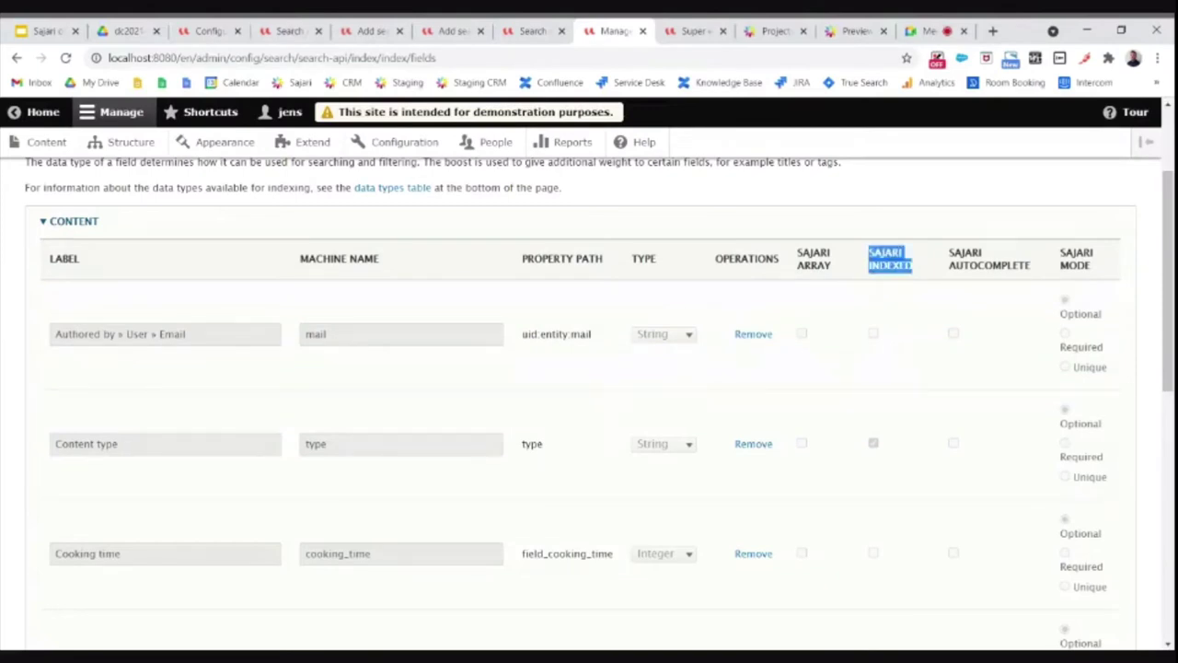
click(890, 259)
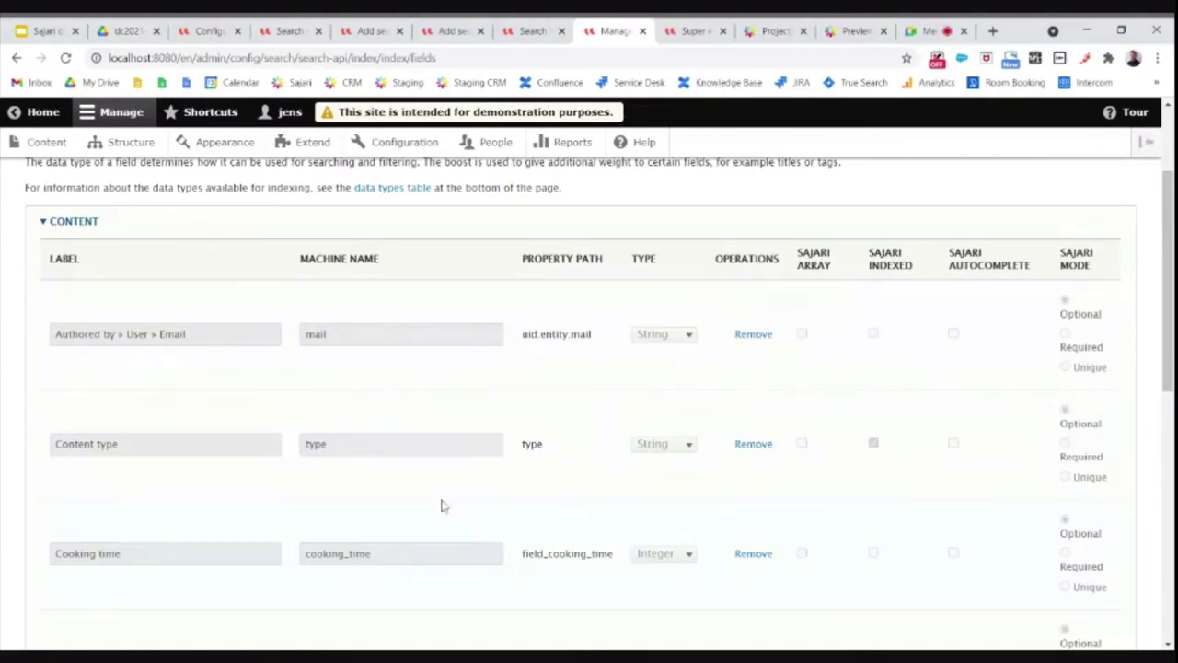
scroll(278, 455, down, 1)
scroll(278, 454, down, 2)
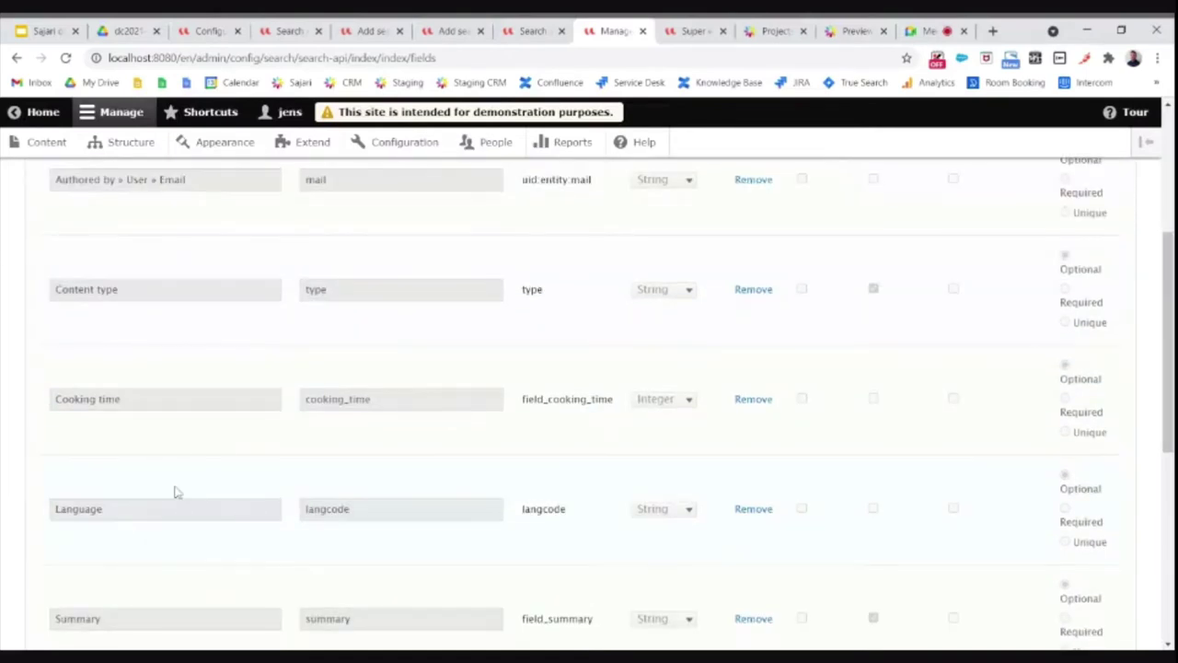
scroll(178, 492, down, 2)
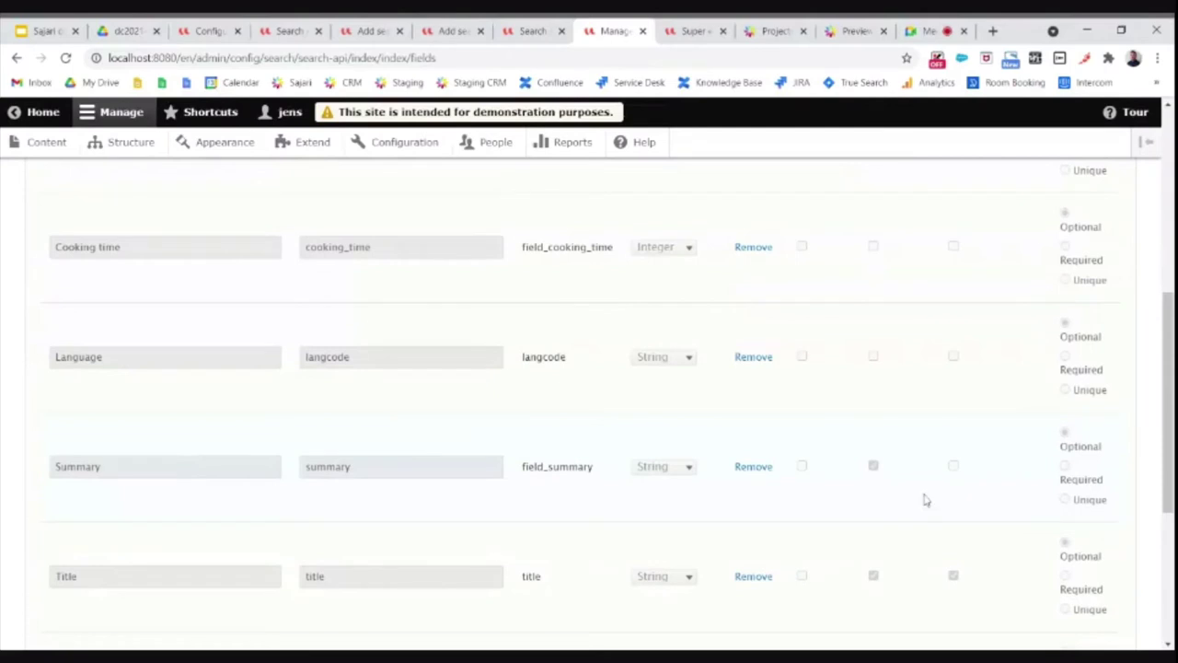
scroll(902, 590, up, 5)
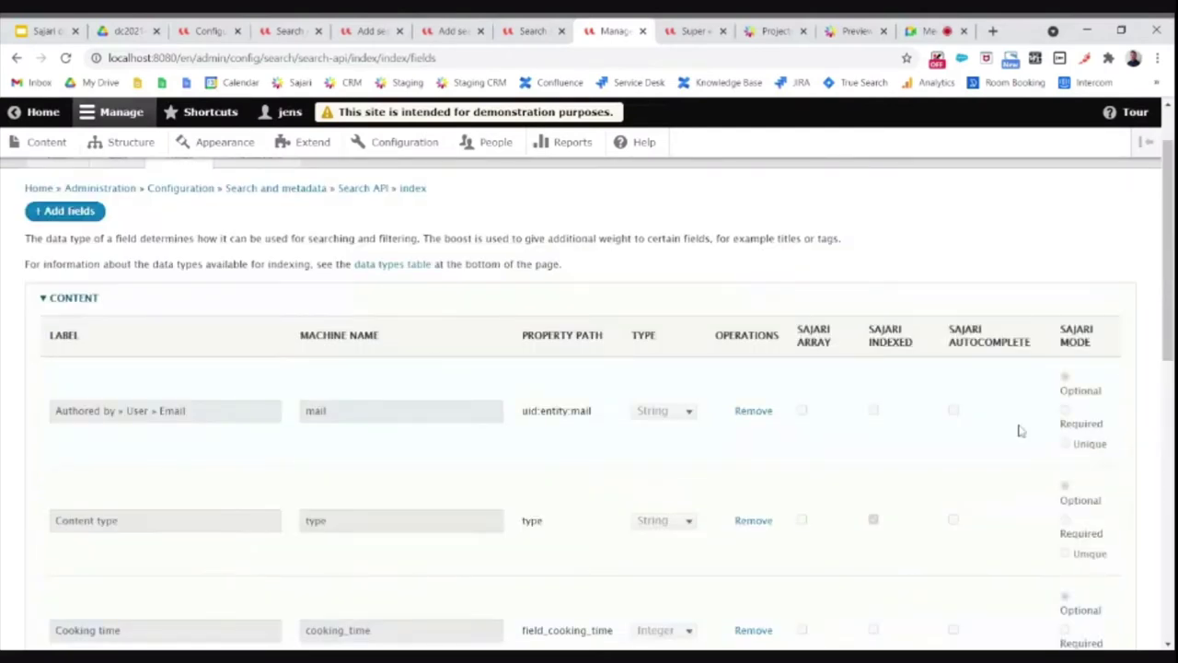
scroll(1022, 432, down, 1)
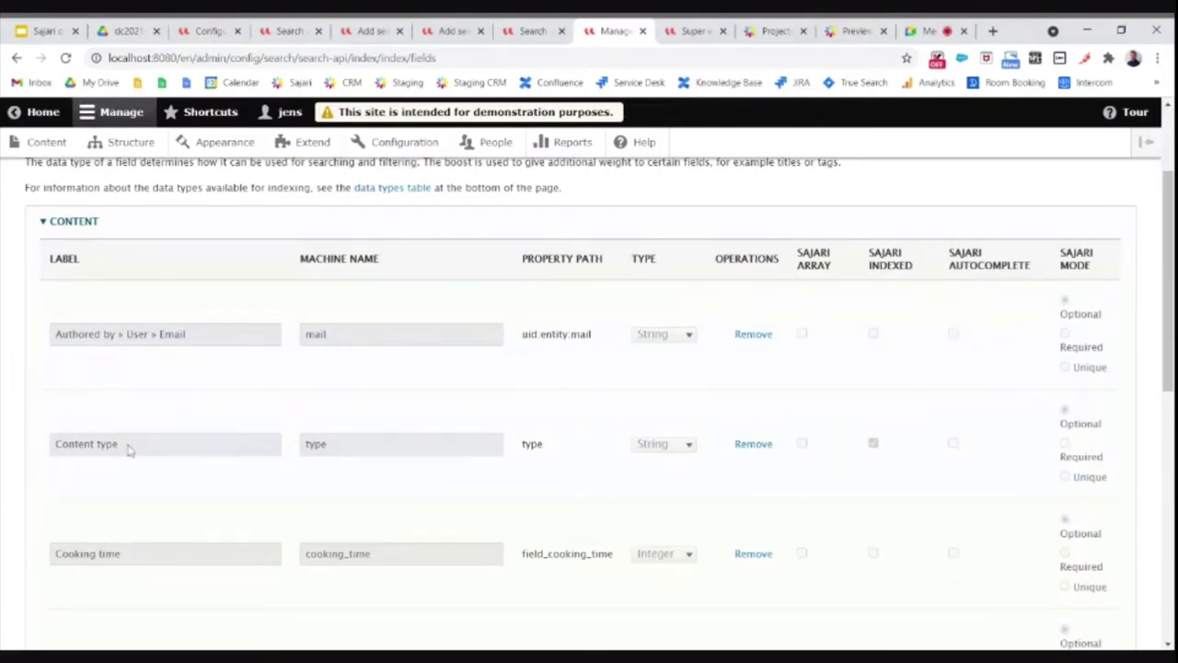
scroll(143, 465, down, 2)
scroll(174, 539, down, 2)
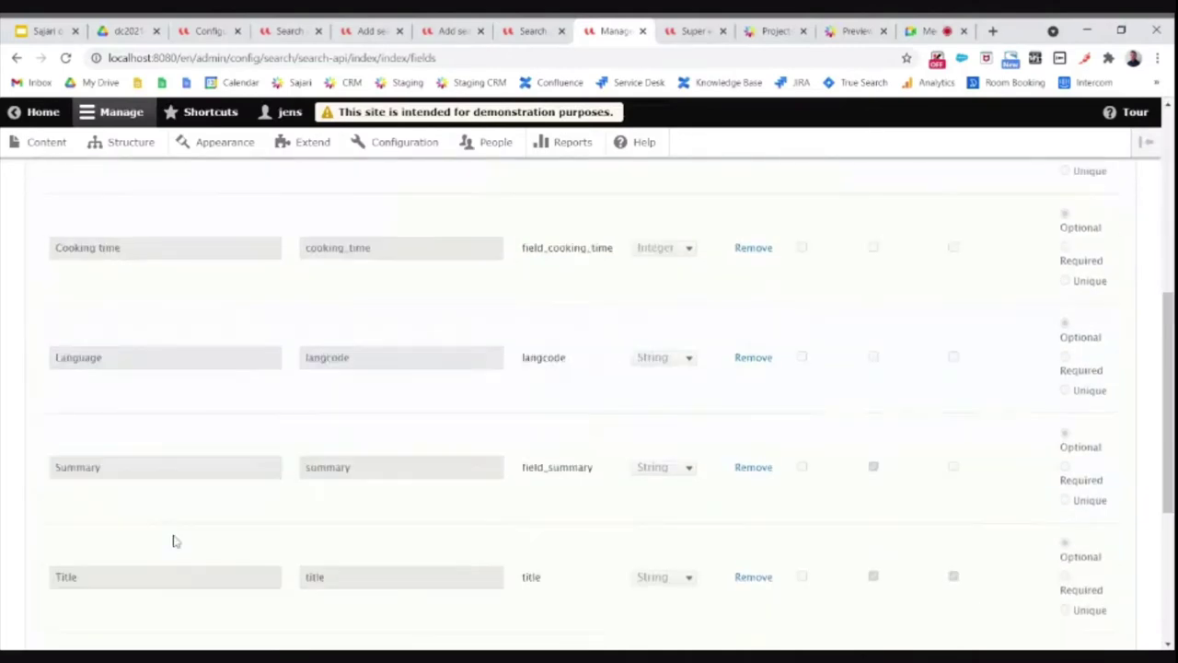
scroll(248, 539, down, 2)
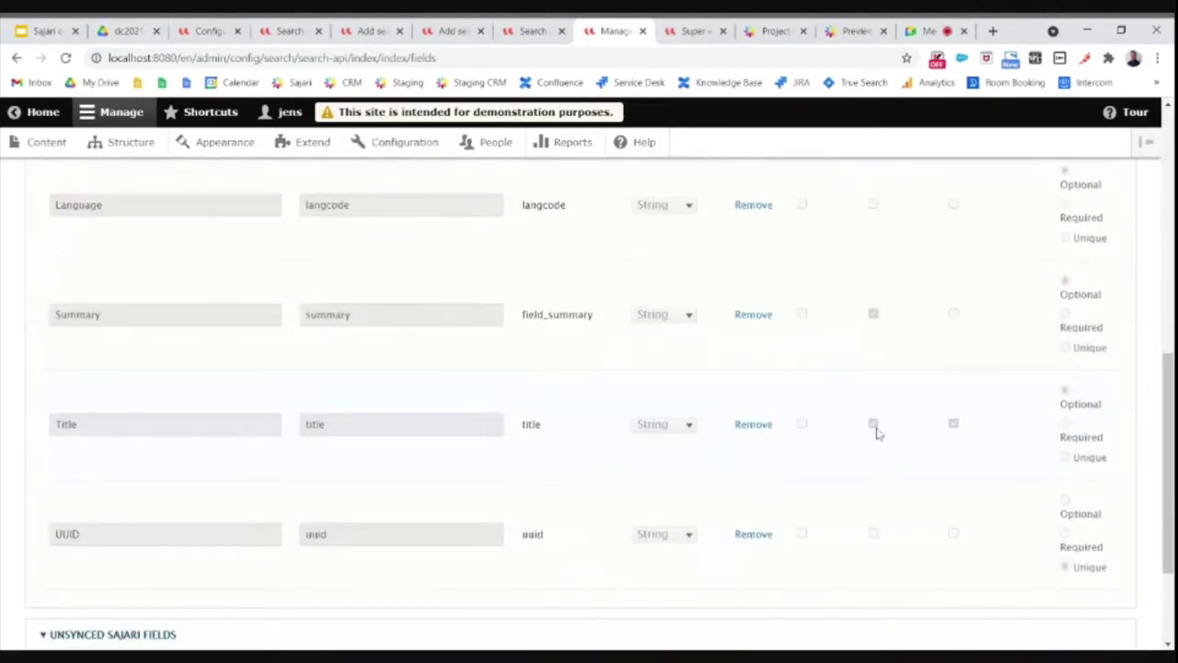
Step: Switch to the Sajari console's Preview page, search with an empty query and browse all indexed records
scroll(875, 428, up, 8)
scroll(935, 460, down, 2)
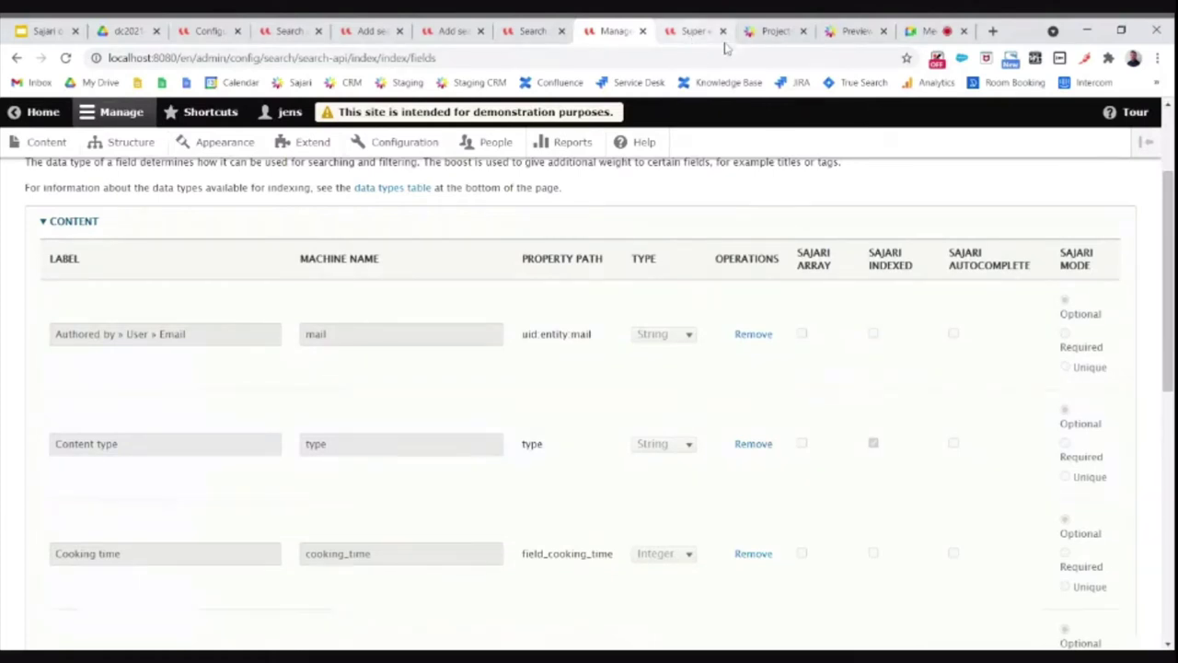
click(837, 33)
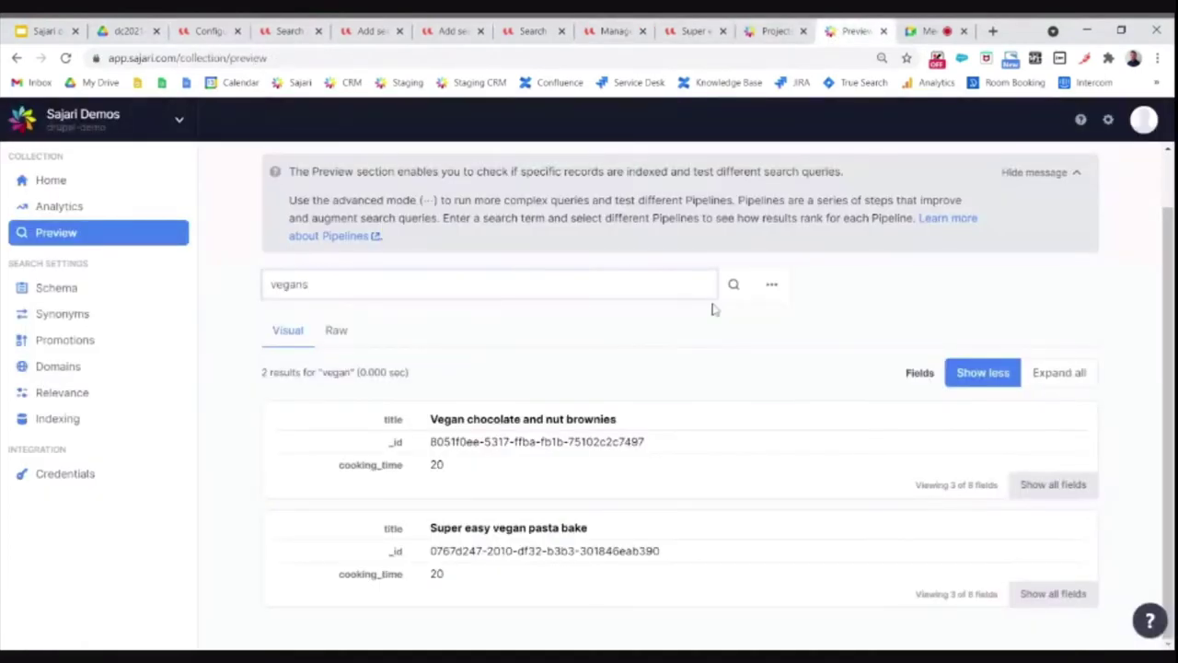
double_click(289, 285)
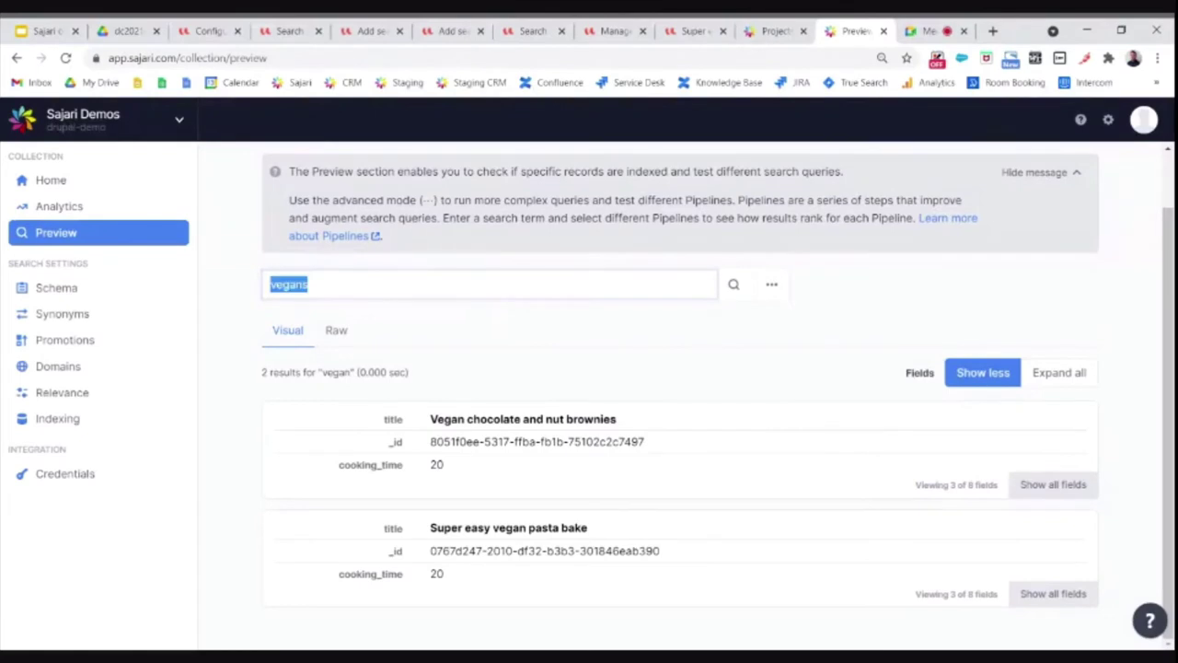
key(BackSpace)
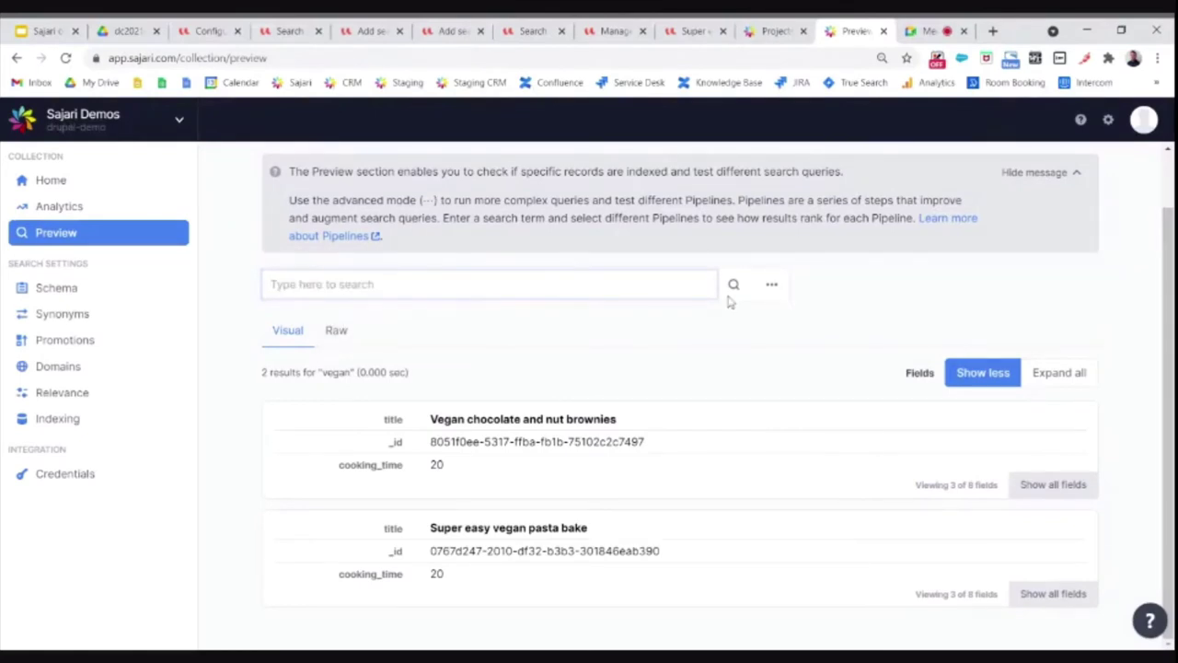
key(Return)
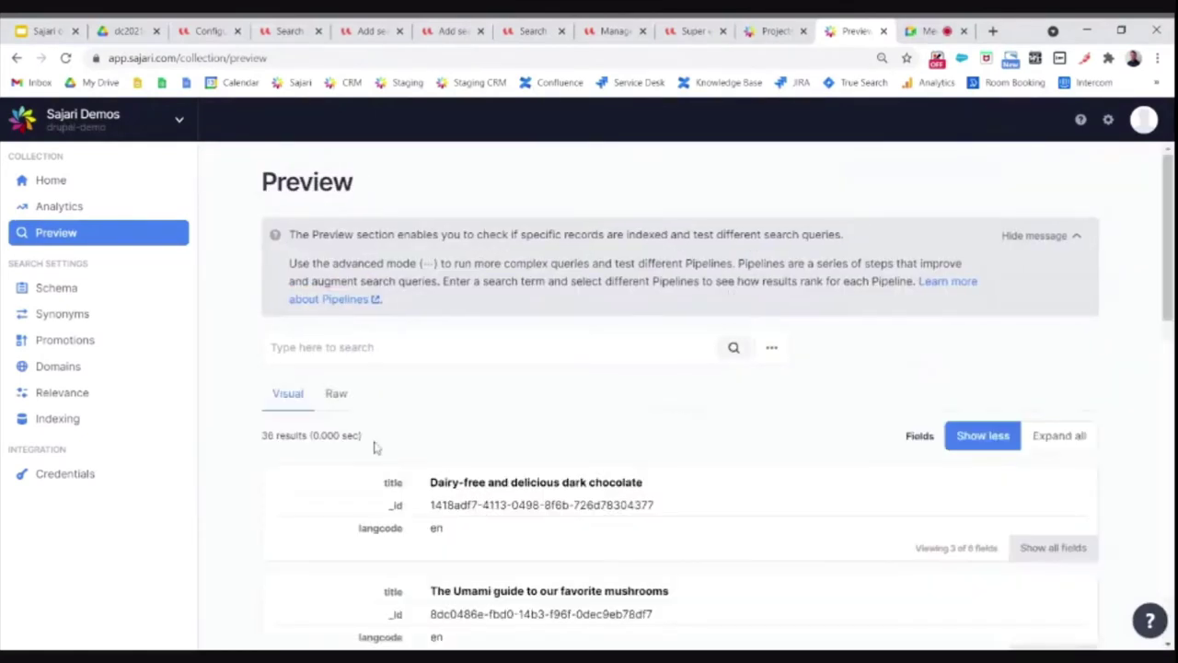
scroll(377, 447, down, 10)
scroll(380, 447, up, 5)
scroll(379, 448, up, 5)
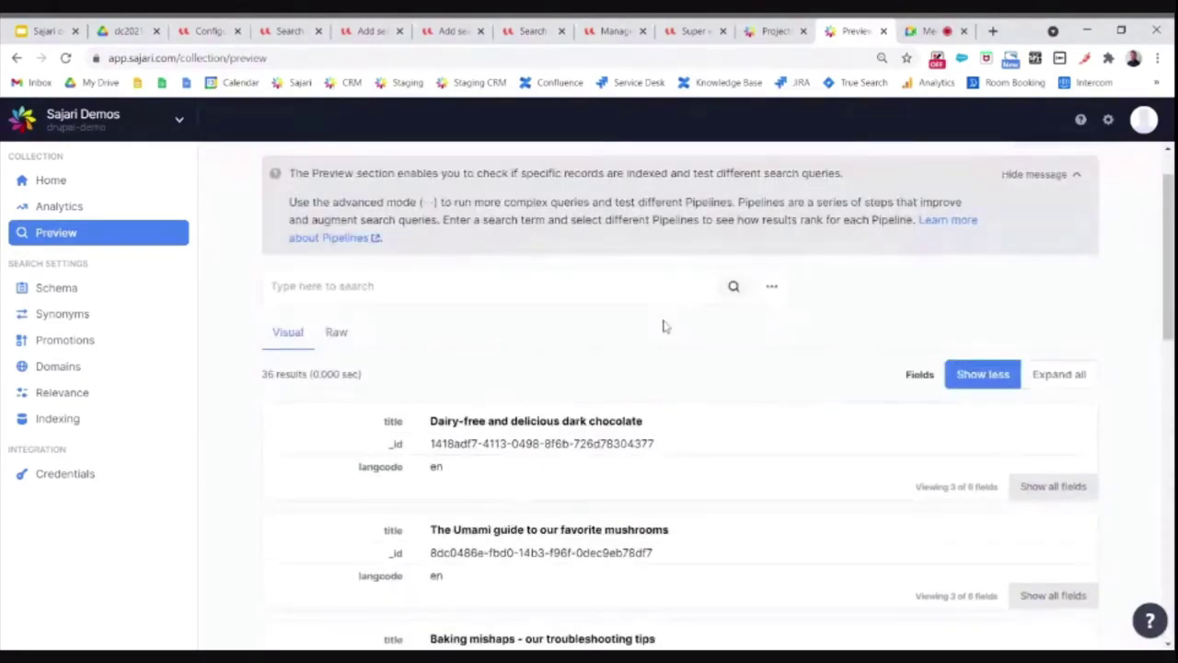
Step: Switch to the demo site's "Super easy vegan pasta bake" recipe page and review its content
click(689, 35)
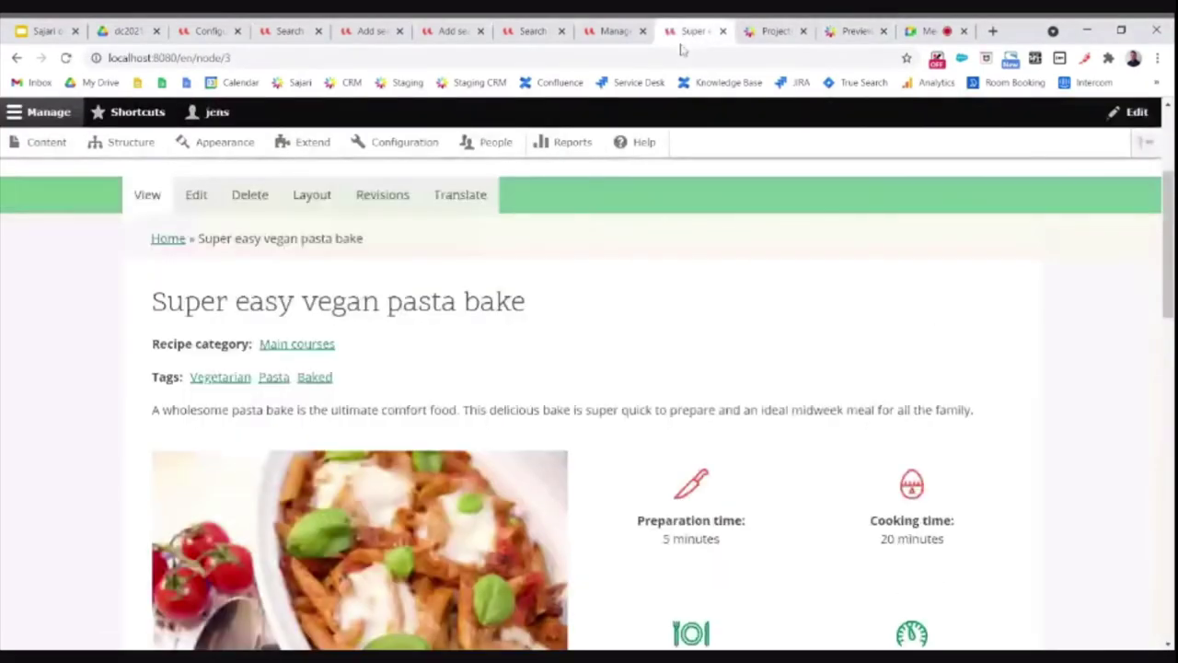
scroll(528, 405, down, 1)
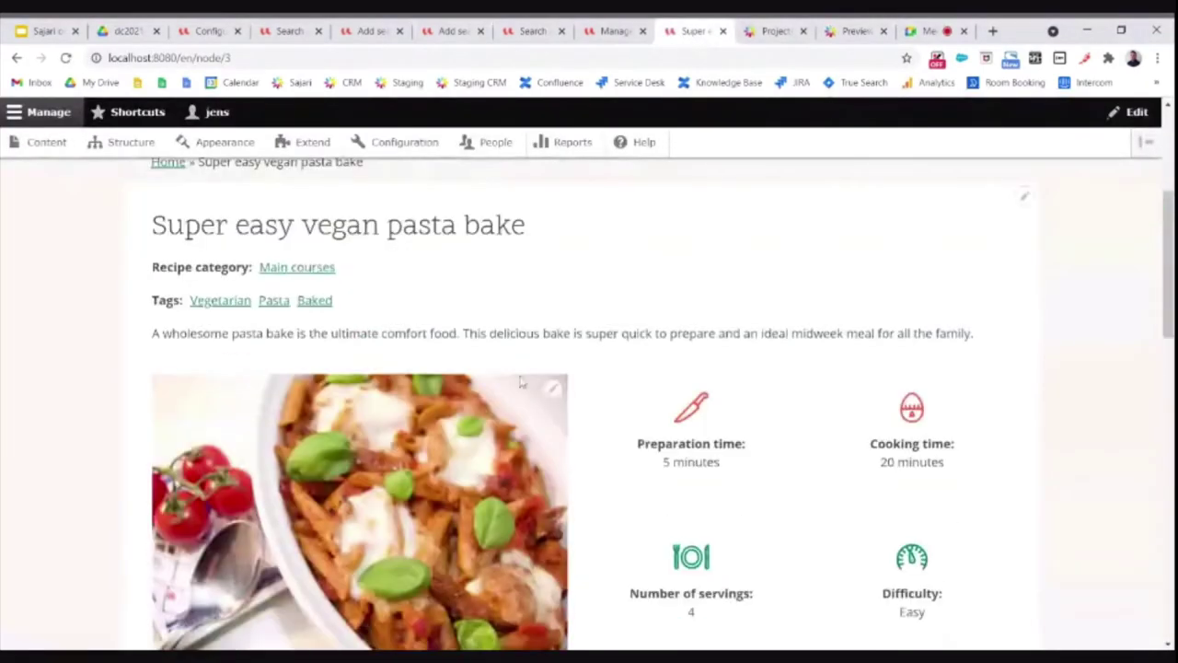
scroll(462, 391, down, 7)
scroll(462, 393, up, 7)
Step: Edit the pasta bake recipe, set its name to "Super easy vegatarian pasta bake" and save this translation
click(1021, 201)
click(1007, 237)
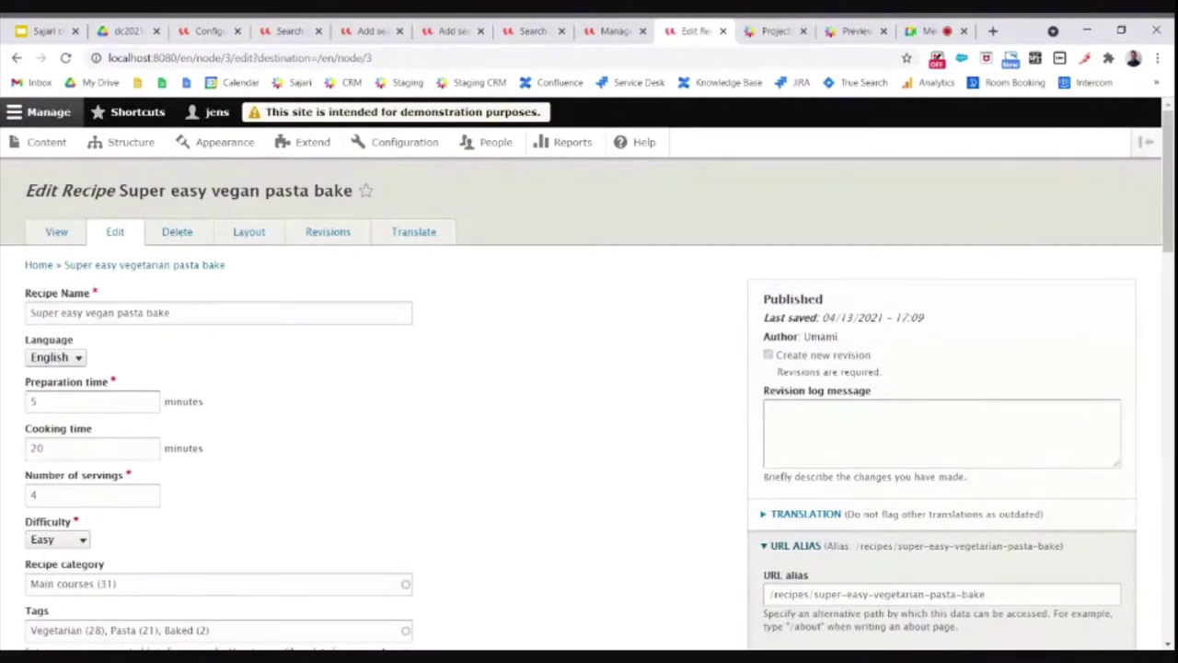
key(BackSpace)
text(tarian)
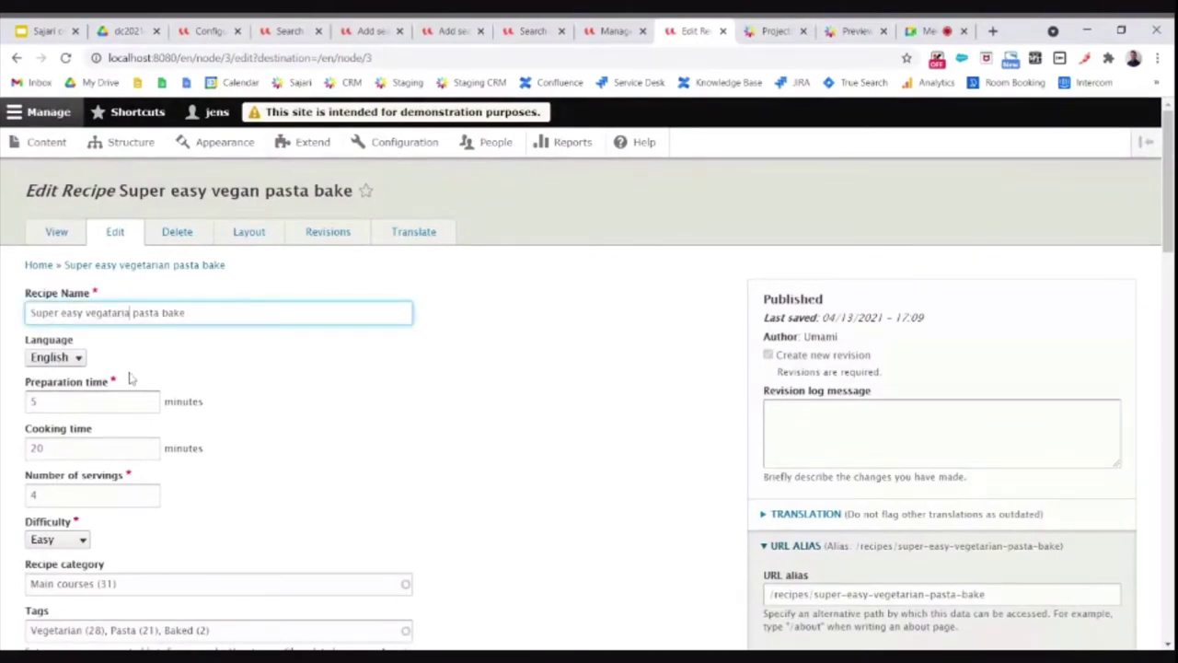
scroll(248, 552, down, 15)
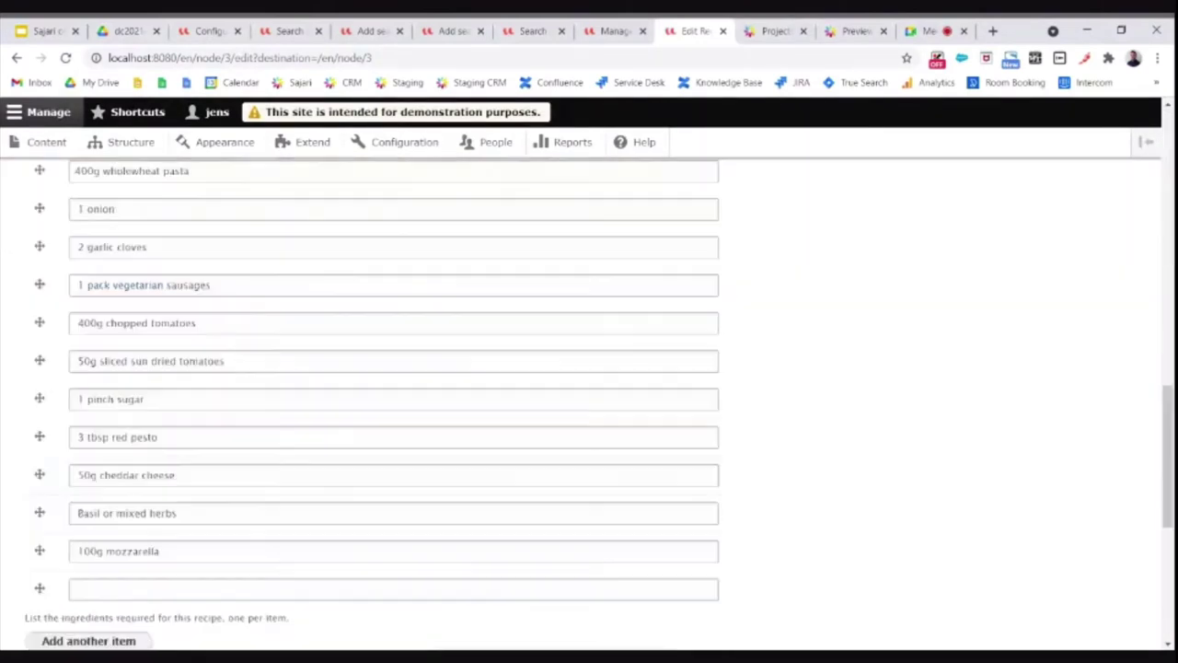
click(55, 571)
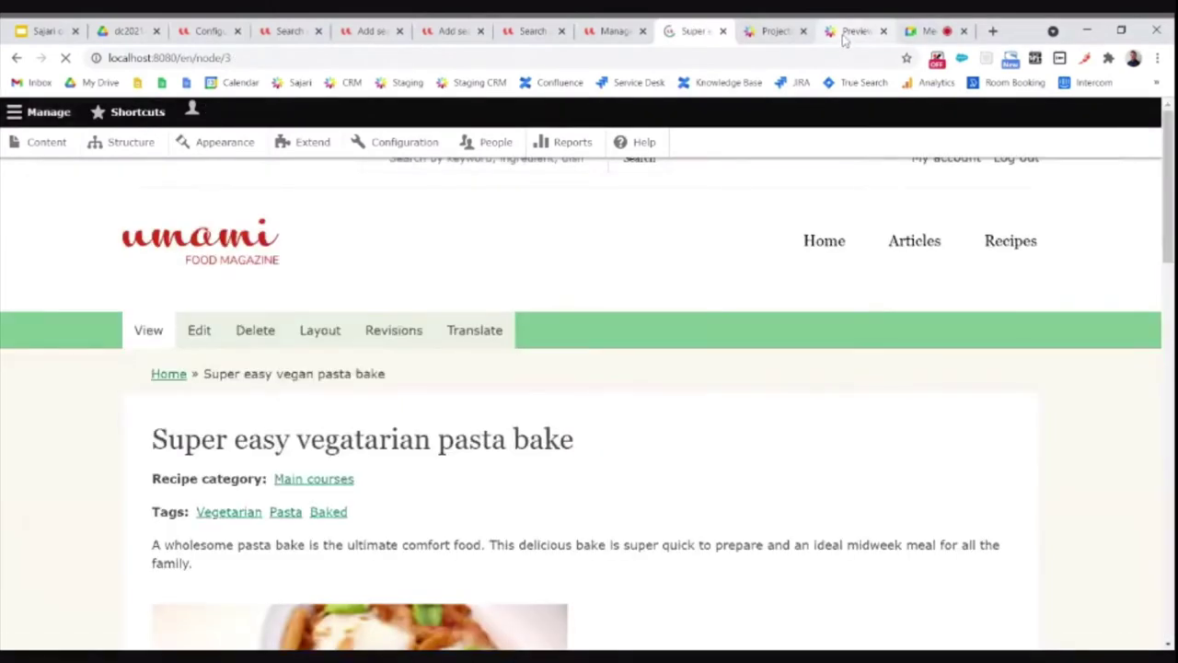
Step: Search the Sajari collection preview for "vegetarian" and for "vegan" to check the renamed recipe's indexing
click(847, 32)
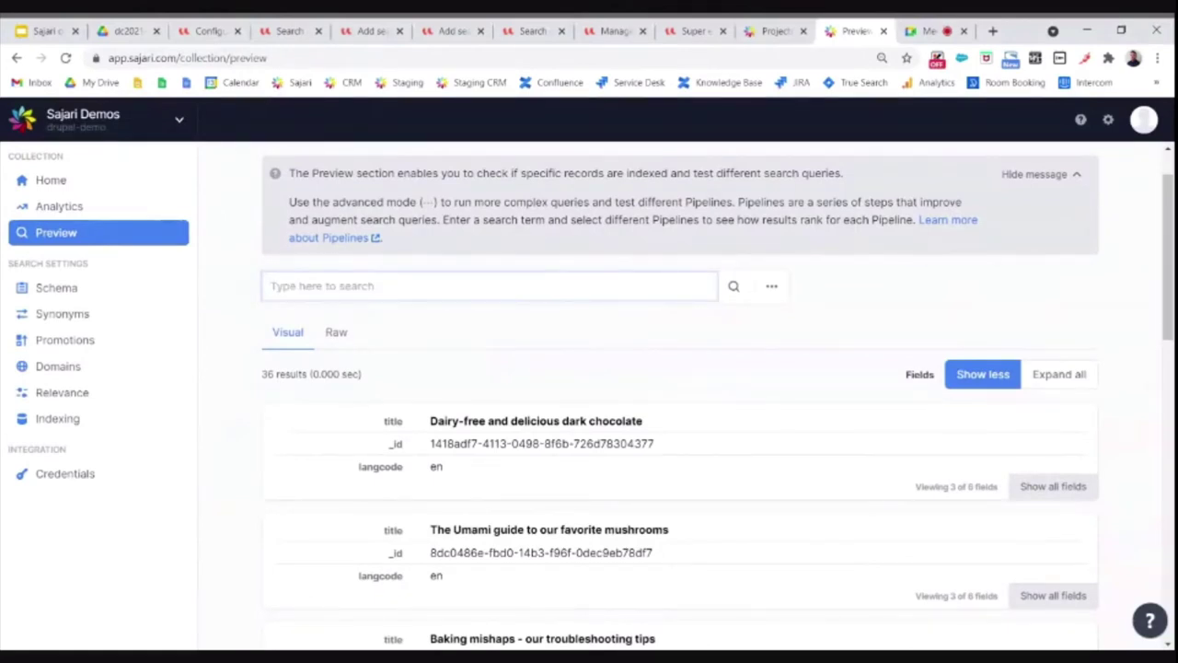
text(vegetarian)
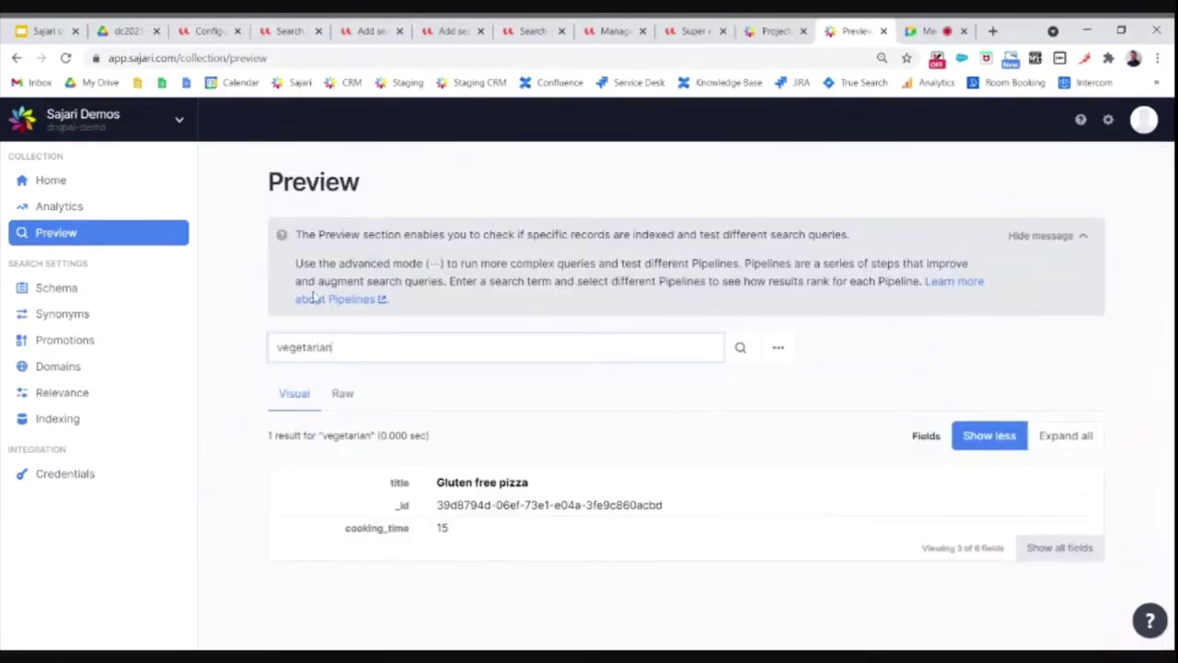
key(BackSpace)
key(BackSpace)
key(BackSpace)
key(BackSpace)
key(BackSpace)
key(BackSpace)
key(BackSpace)
text(an)
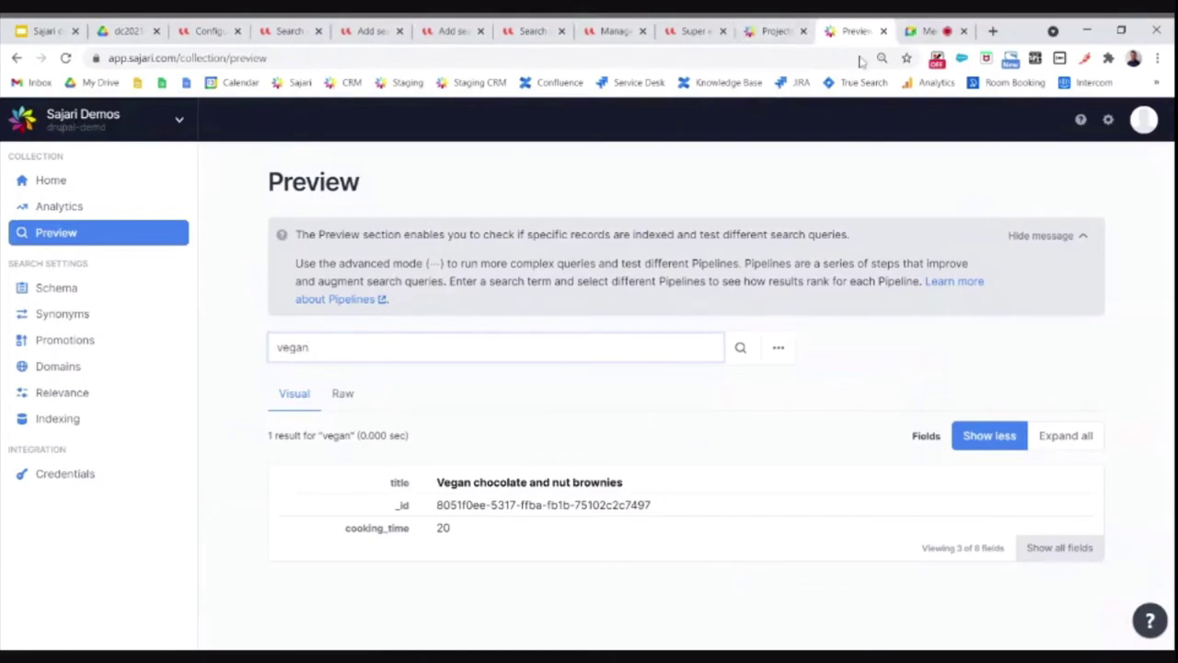
Step: Check the recipe title's spelling on the demo site and search the Sajari preview for "vegatarian"
click(694, 33)
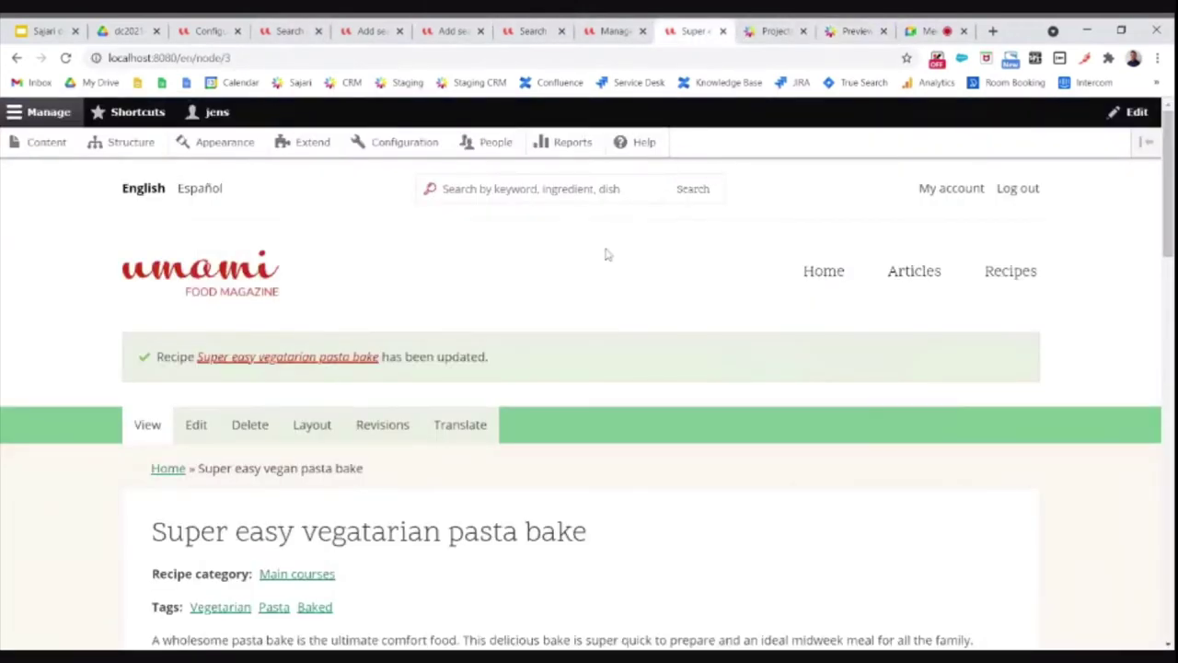
click(852, 31)
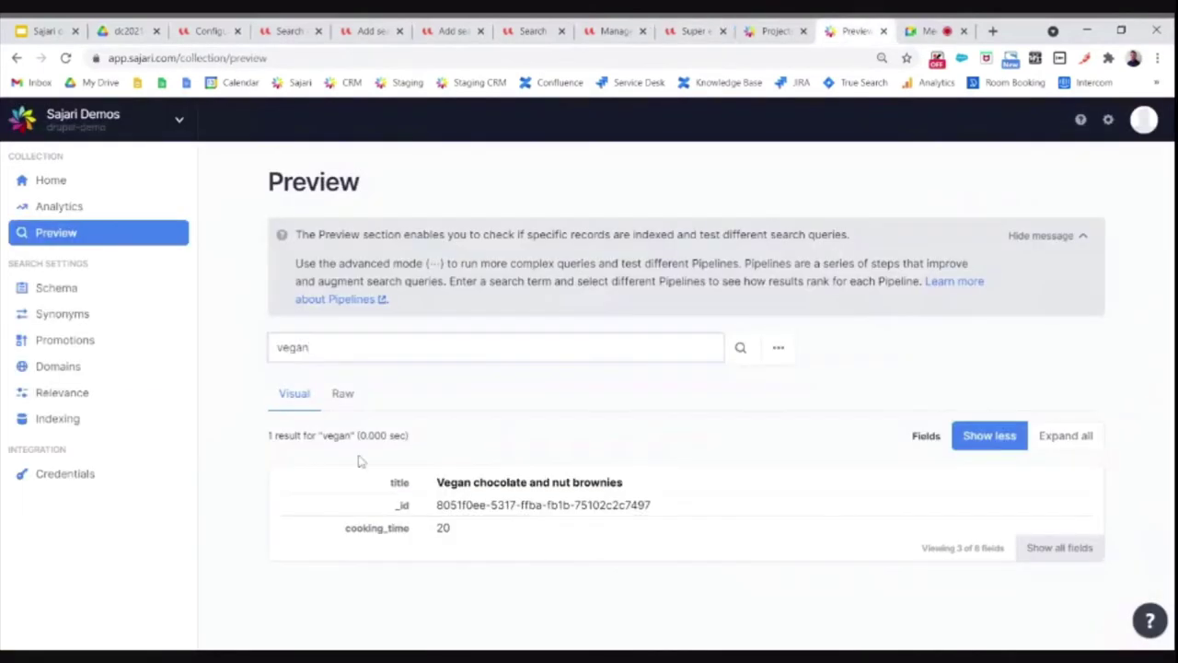
key(BackSpace)
key(BackSpace)
text(etarian)
key(Return)
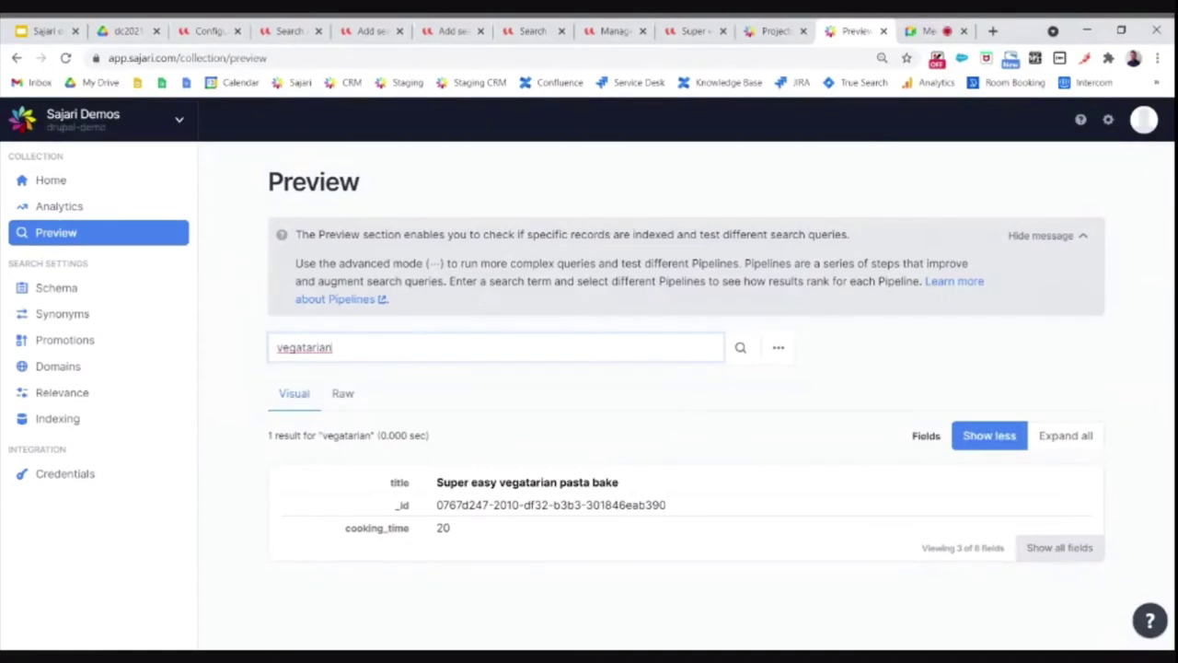
Step: Return to the demo site's pasta bake recipe, rename it "Super easy vegan pasta bake" and save this translation
click(695, 30)
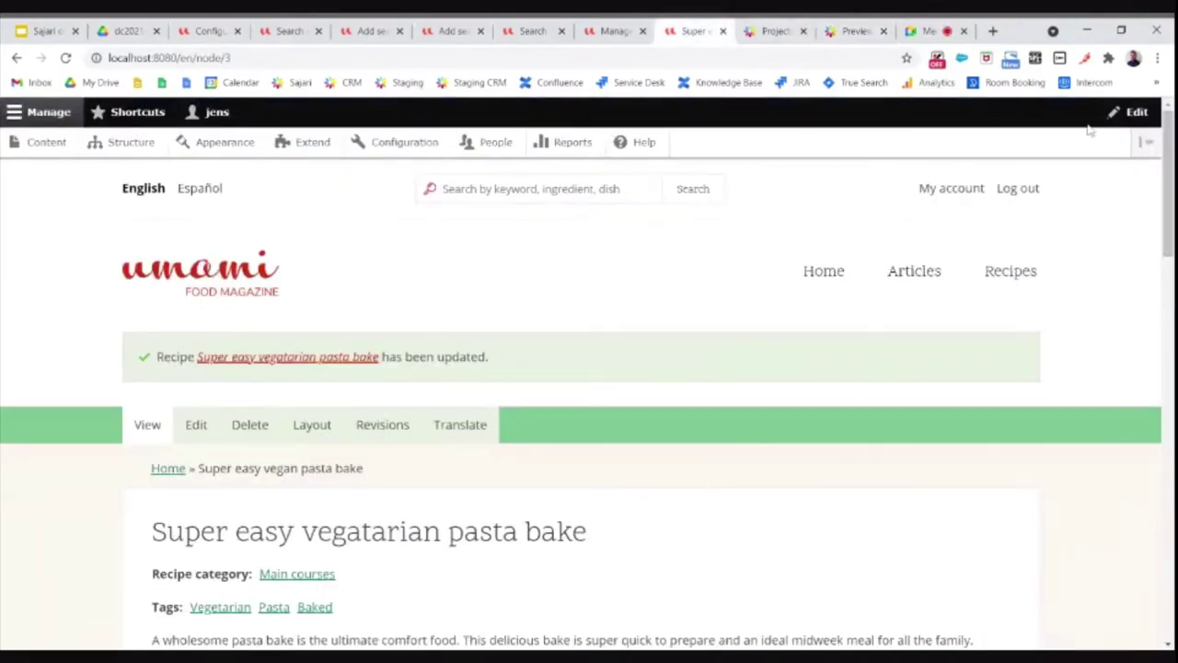
click(1131, 112)
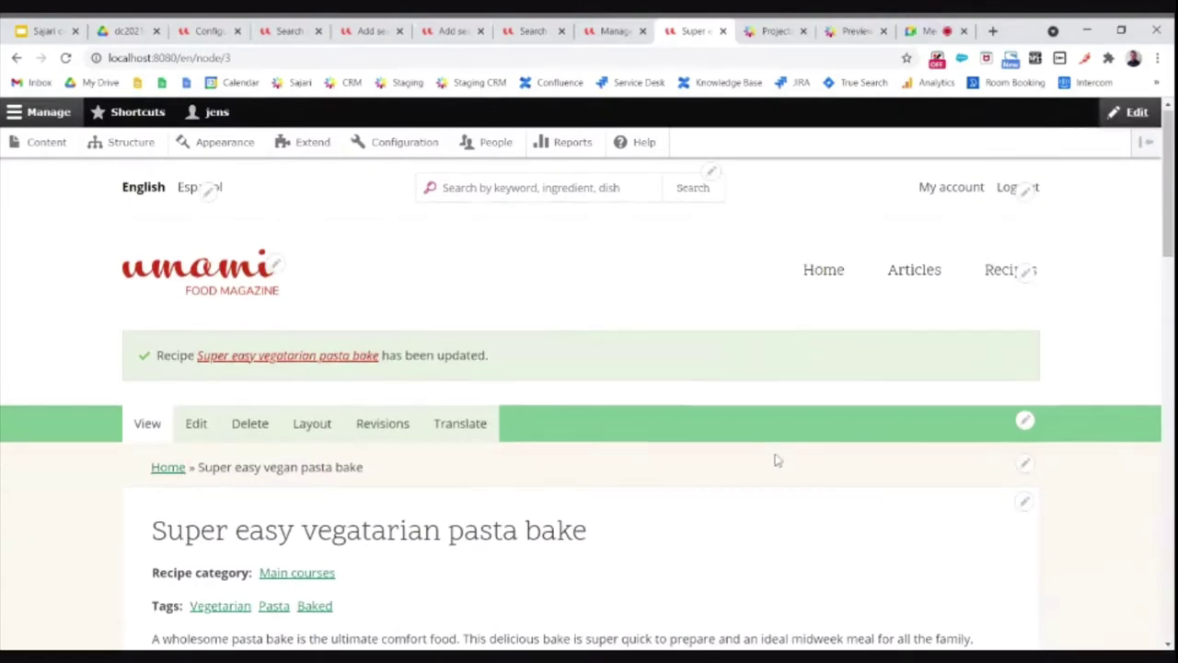
scroll(776, 460, down, 3)
click(1025, 275)
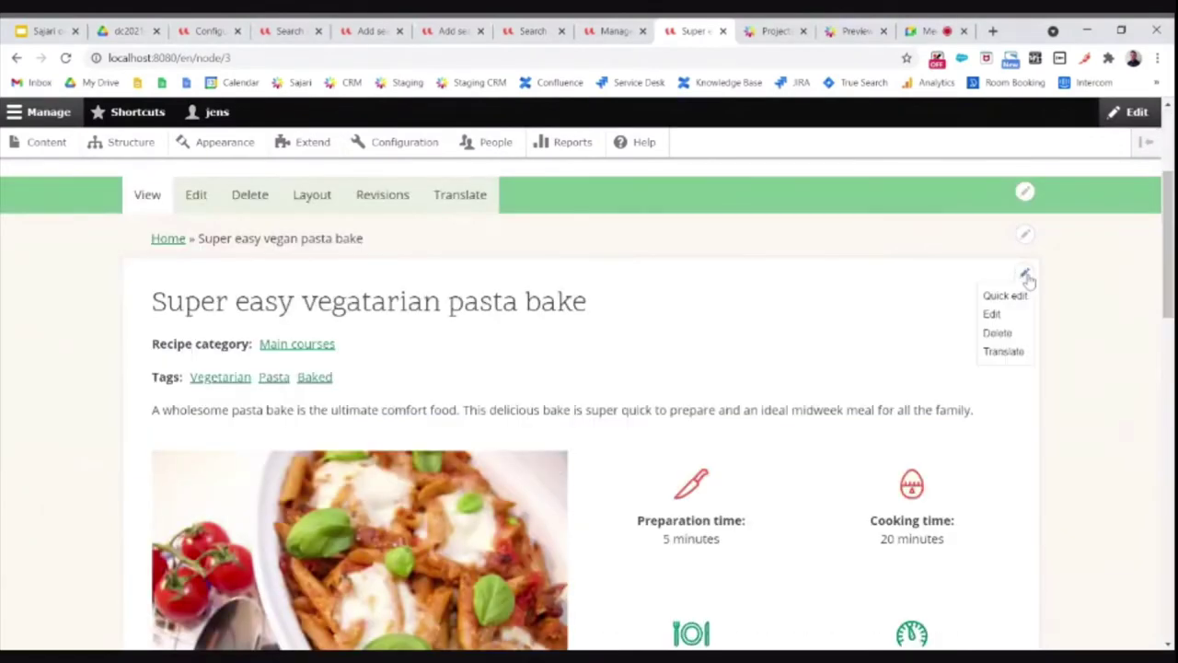
click(1012, 314)
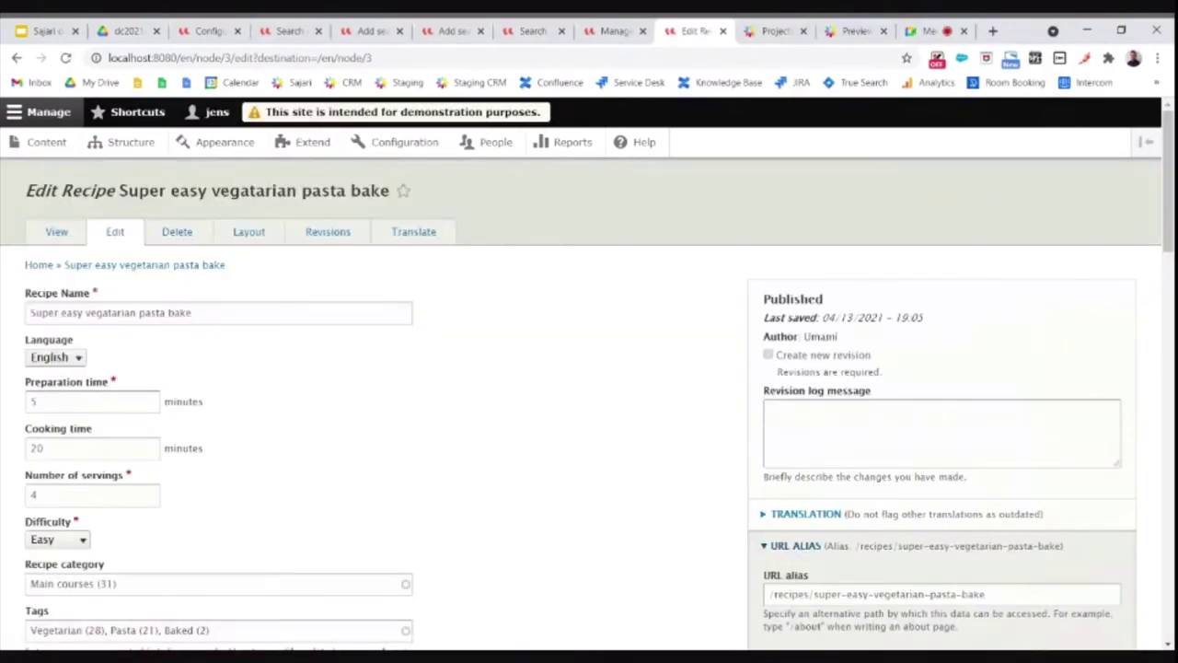
drag(138, 313, 109, 313)
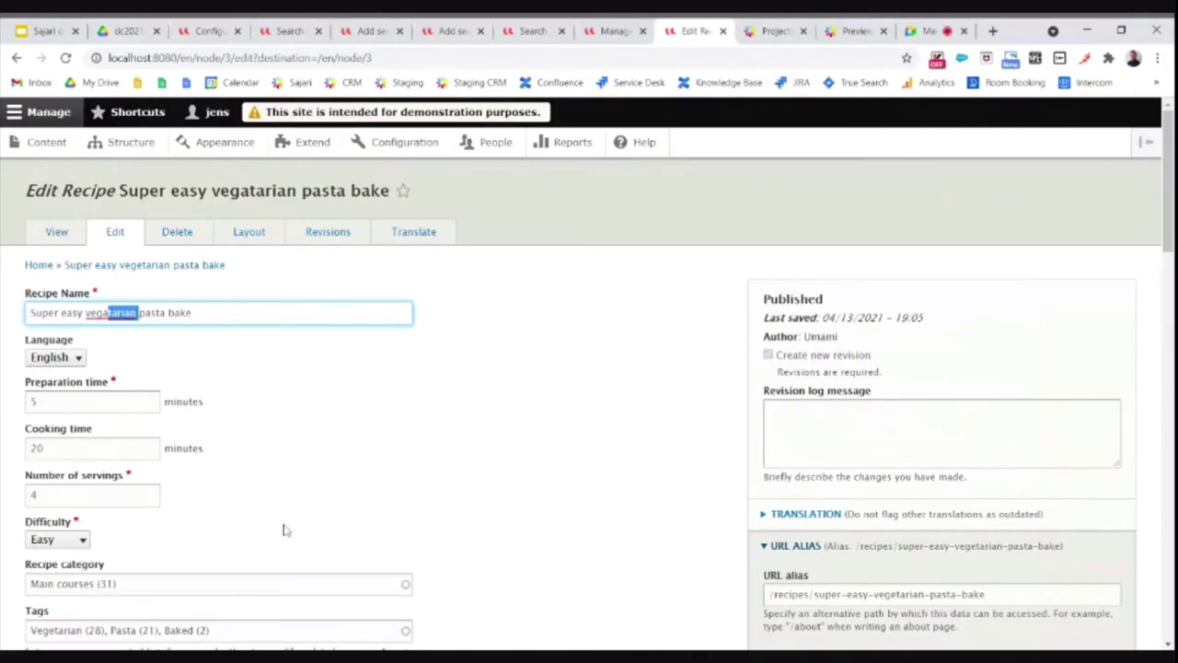
text(n)
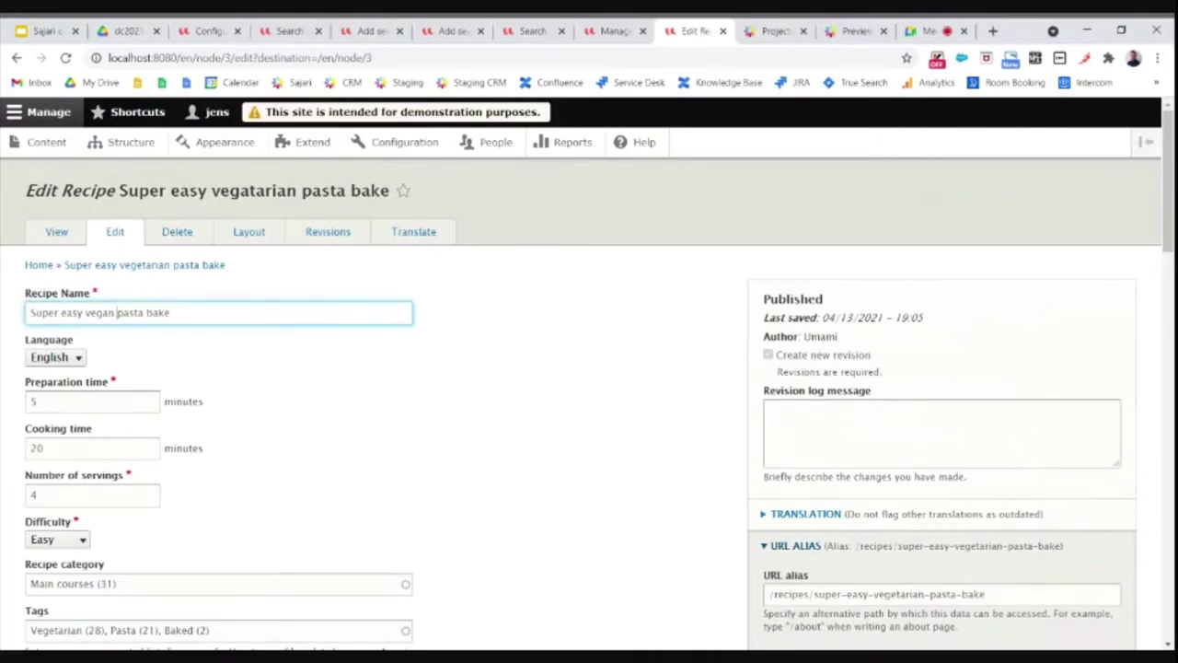
scroll(515, 521, down, 15)
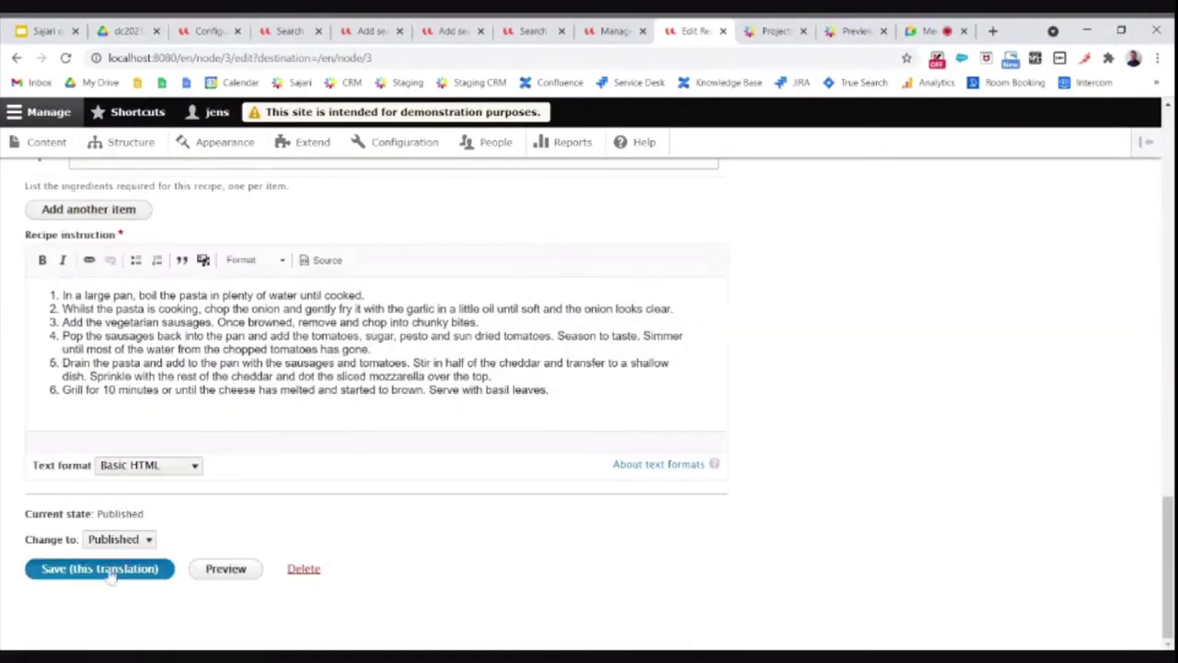
click(103, 569)
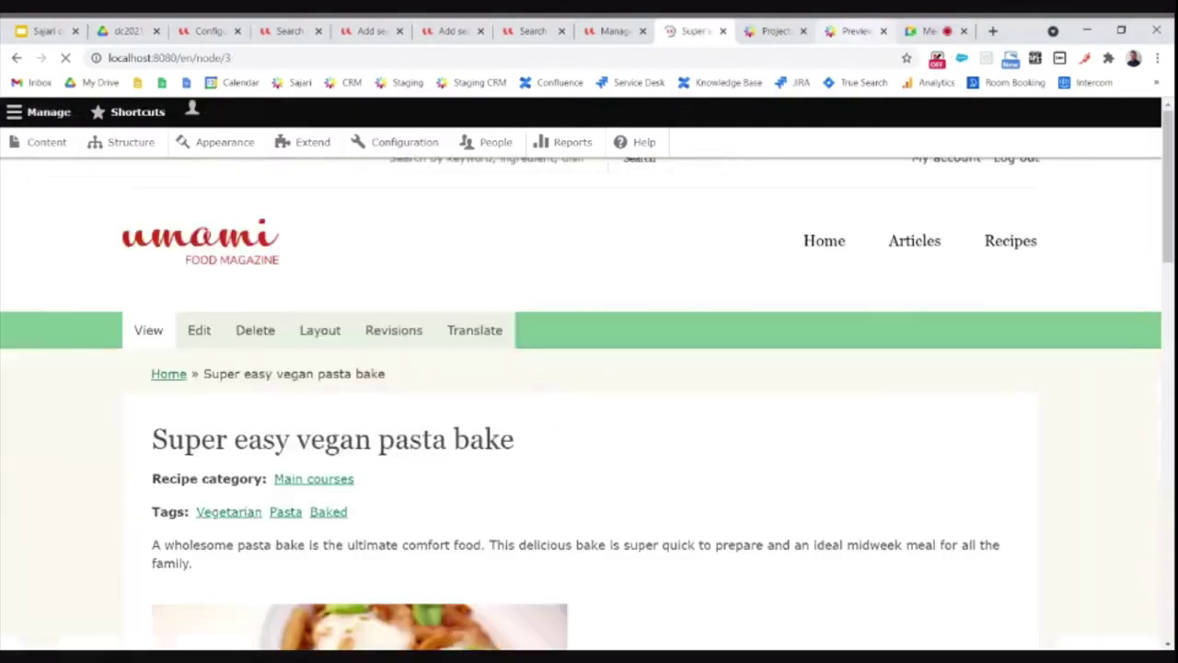
Step: Search the Sajari collection preview for "vegan" and examine the matching records
click(856, 32)
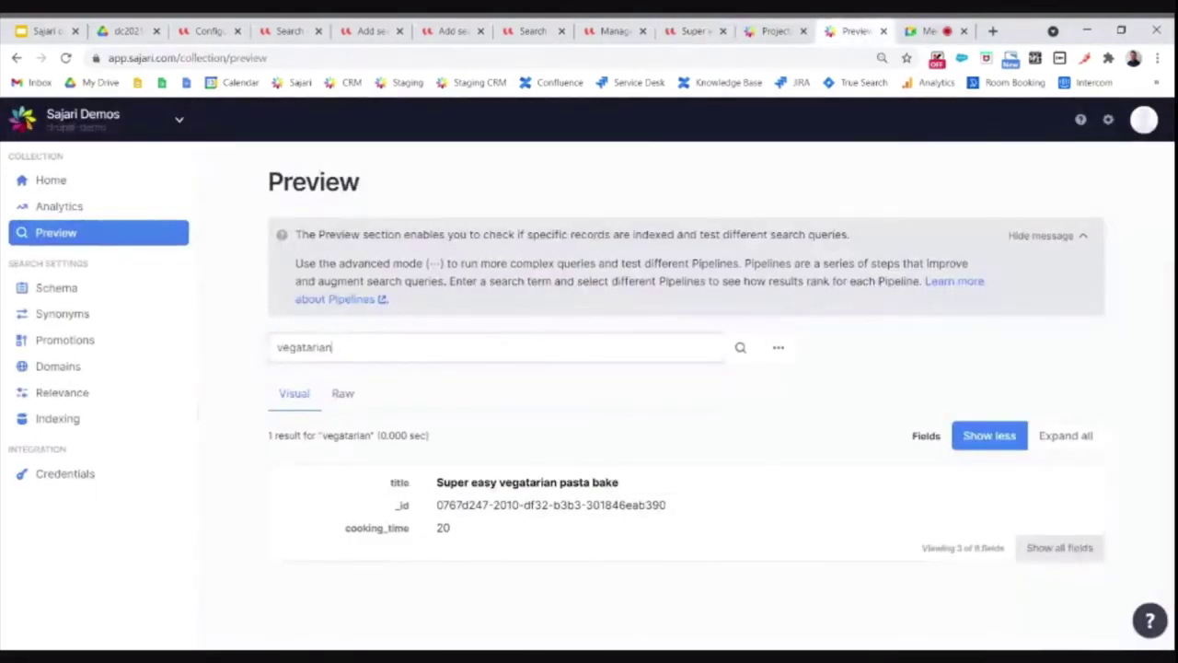
key(shift+Left)
key(shift+Left)
key(shift+Left)
key(shift+Left)
key(shift+Left)
key(shift+Left)
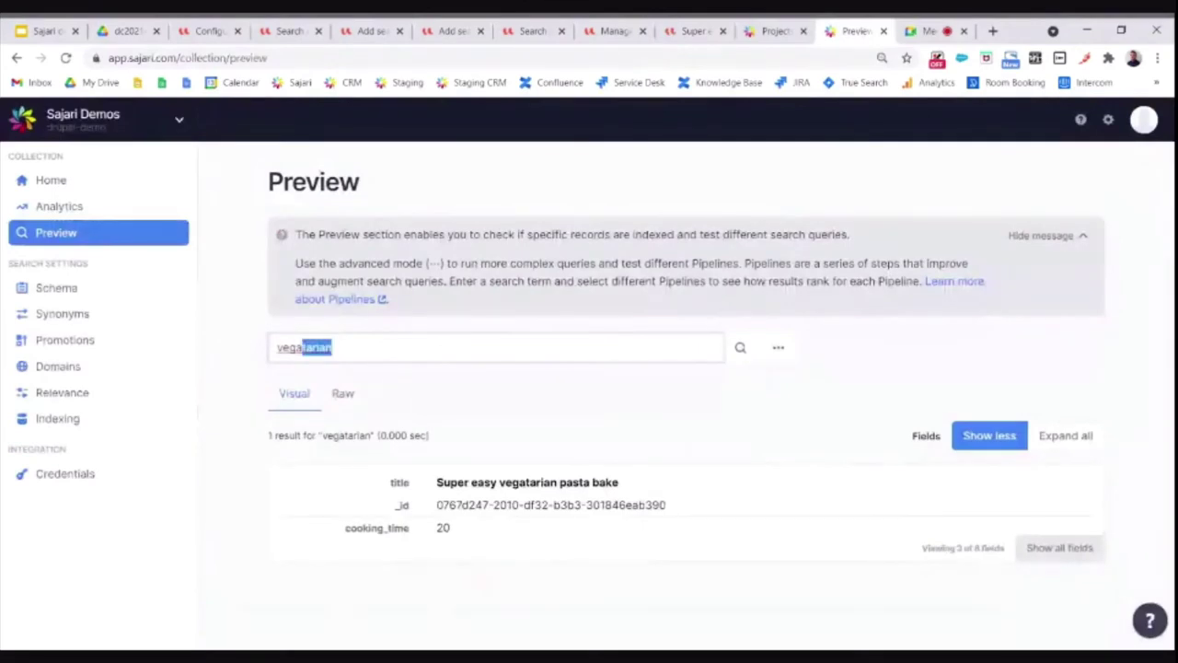
text(n)
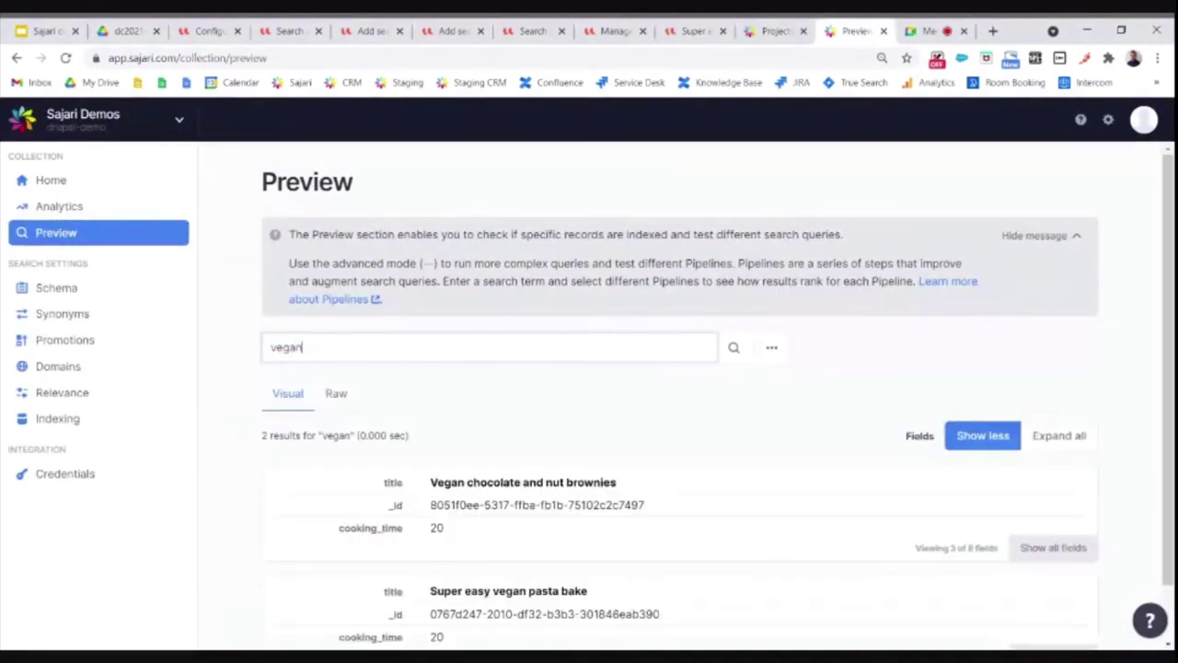
scroll(681, 414, down, 1)
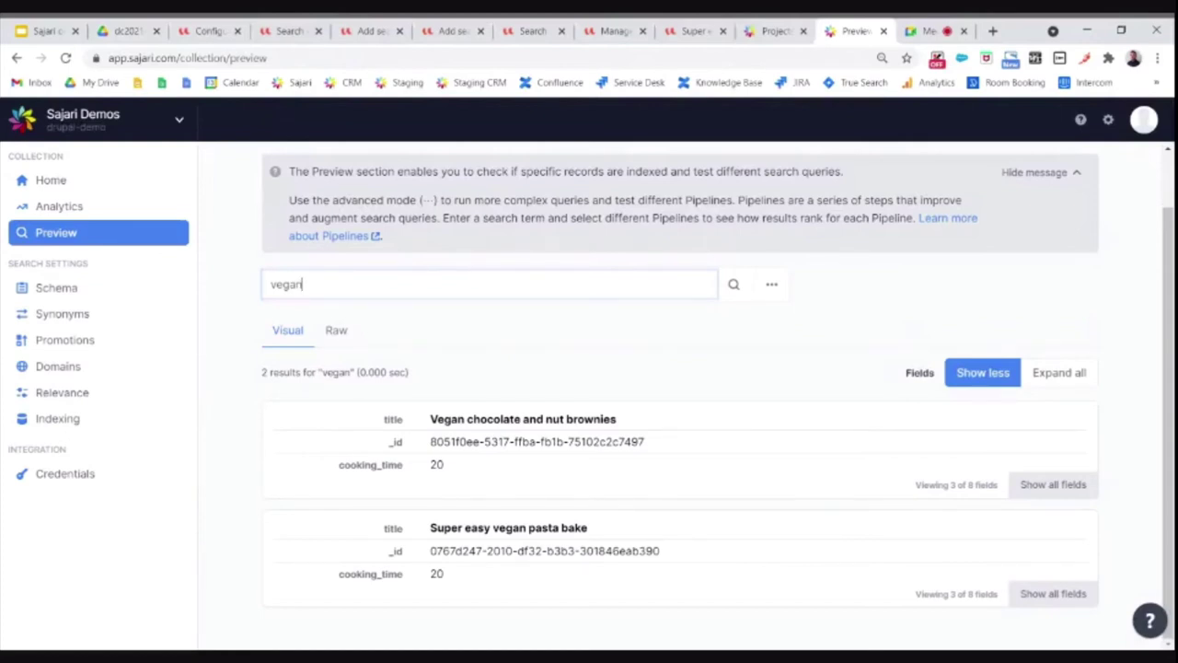
Step: Switch to the shopify-demo collection and open its Shopify integration to view the search results configuration
click(156, 130)
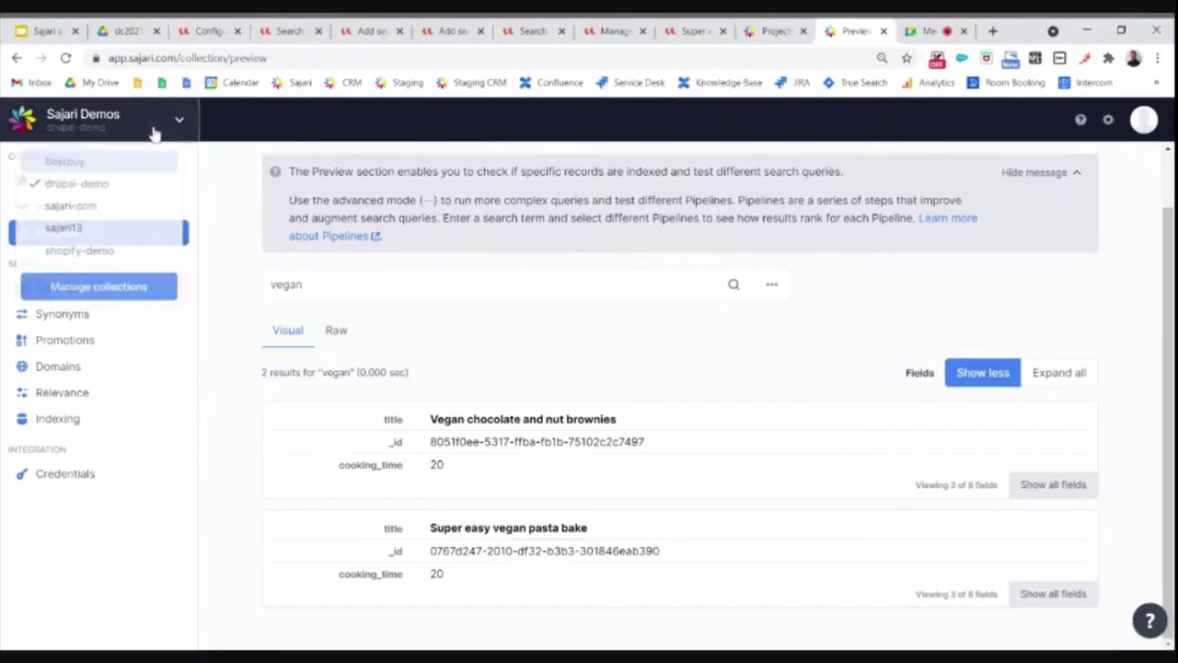
click(124, 261)
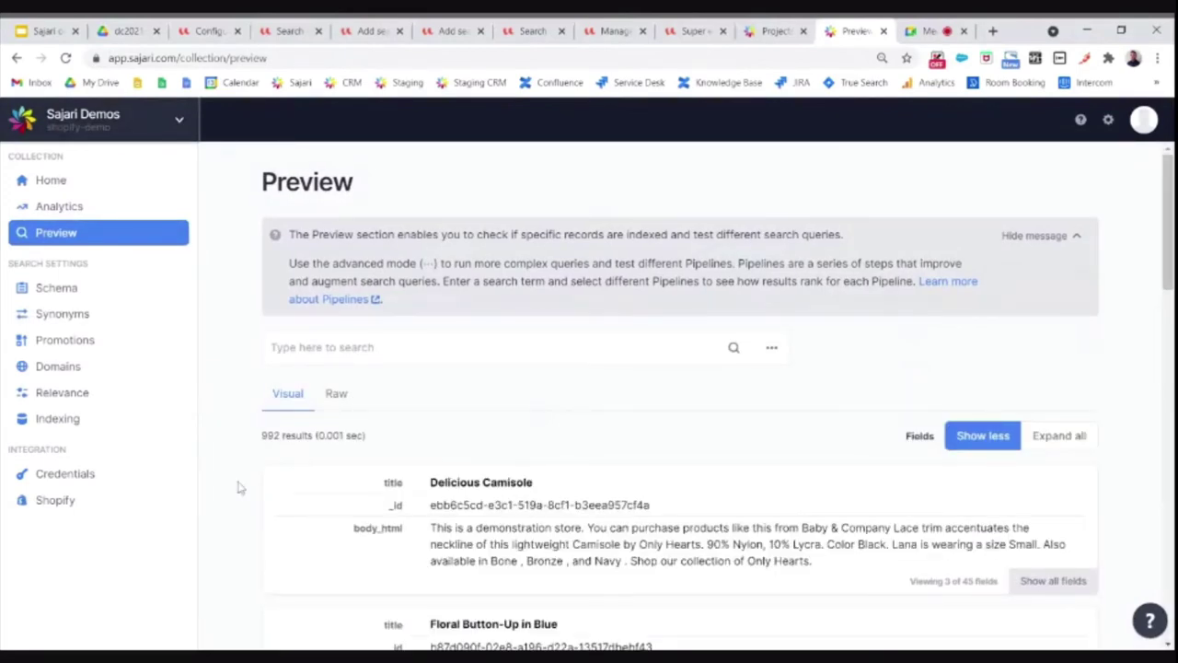
click(55, 499)
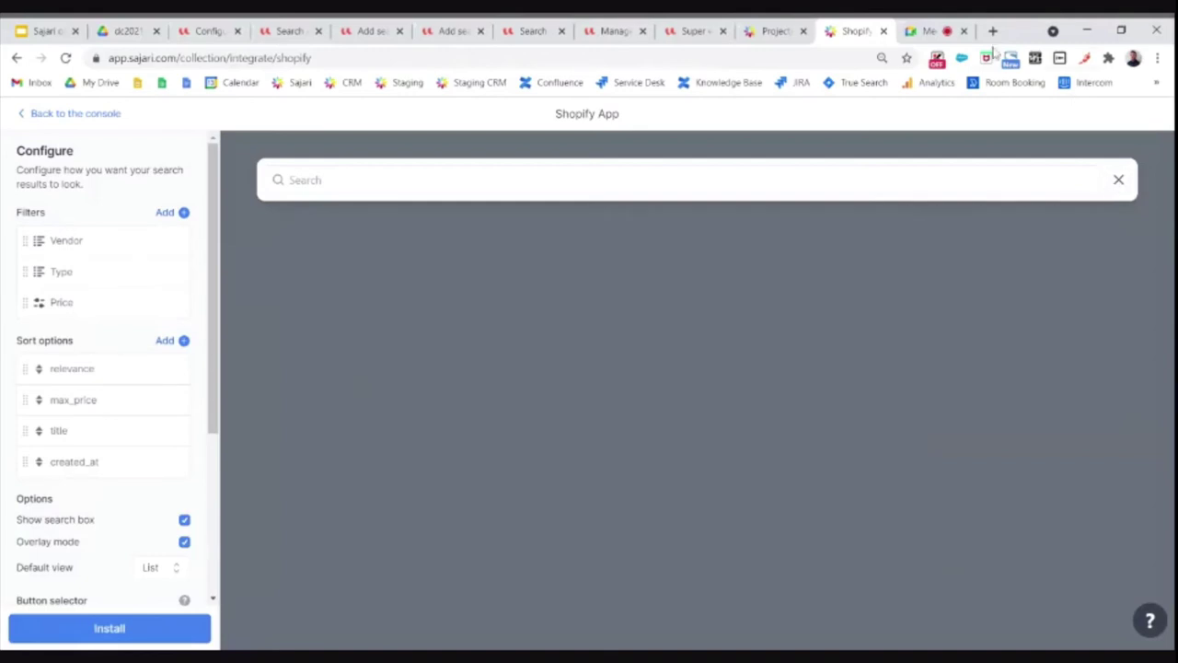
click(934, 31)
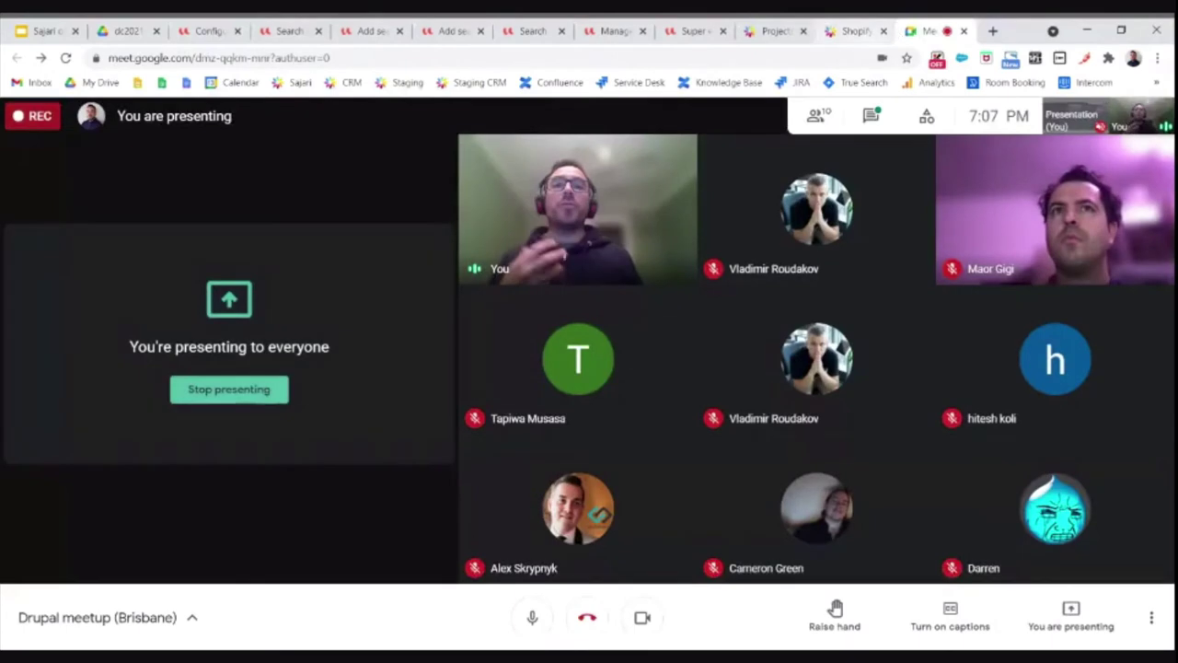
click(847, 32)
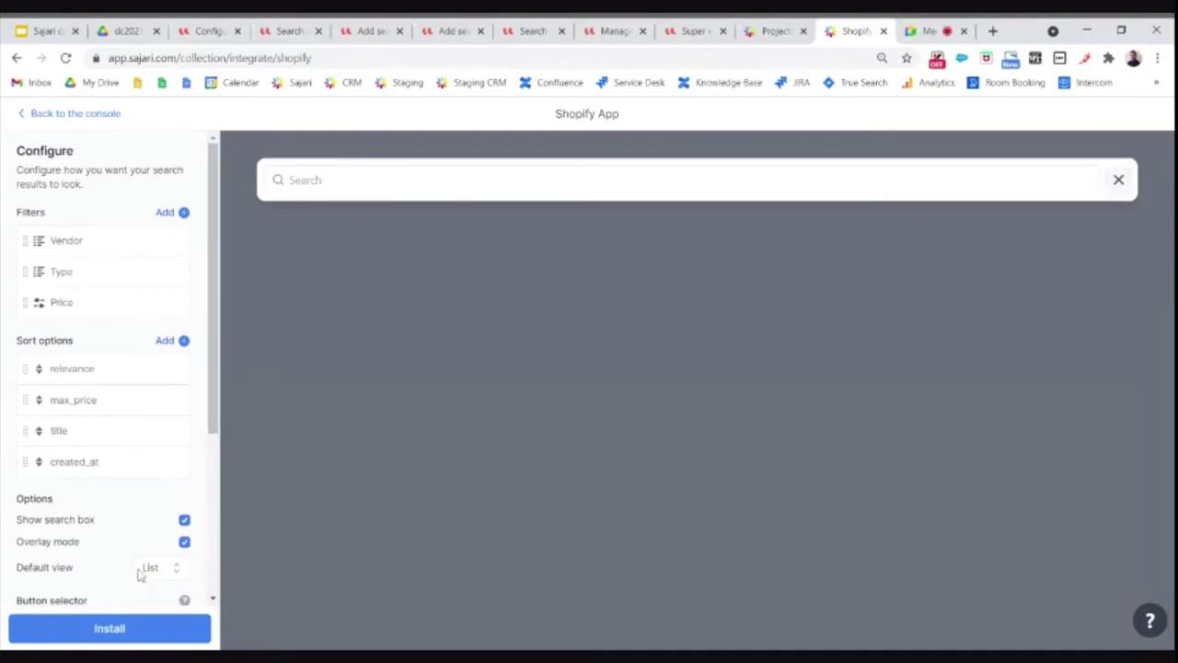
Step: Turn off Overlay mode for the Shopify search results and move the Type filter above Vendor
click(184, 543)
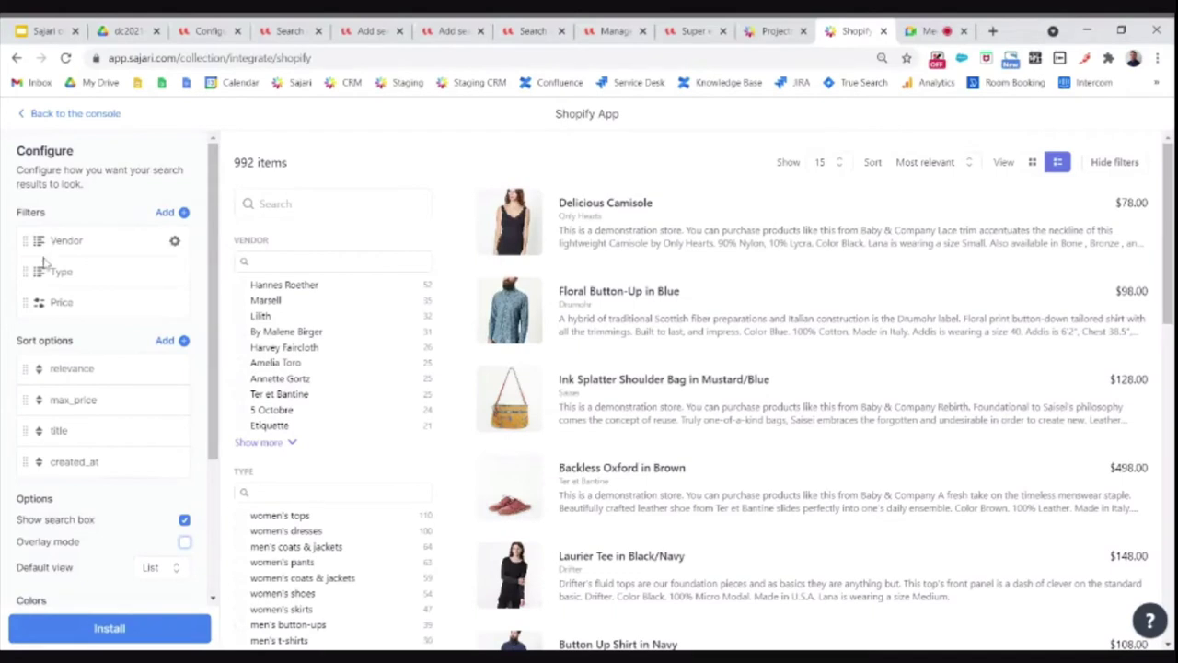
drag(25, 273, 30, 240)
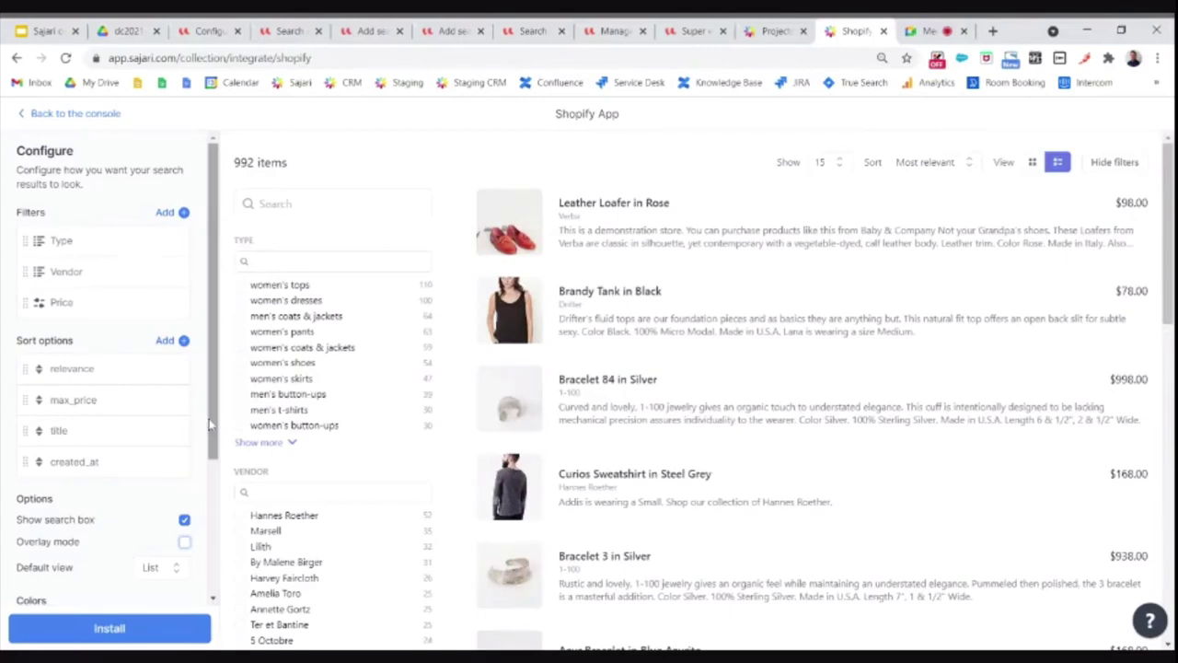
Step: Try Grid as the default view of the product results and restore it to List
click(175, 568)
click(169, 595)
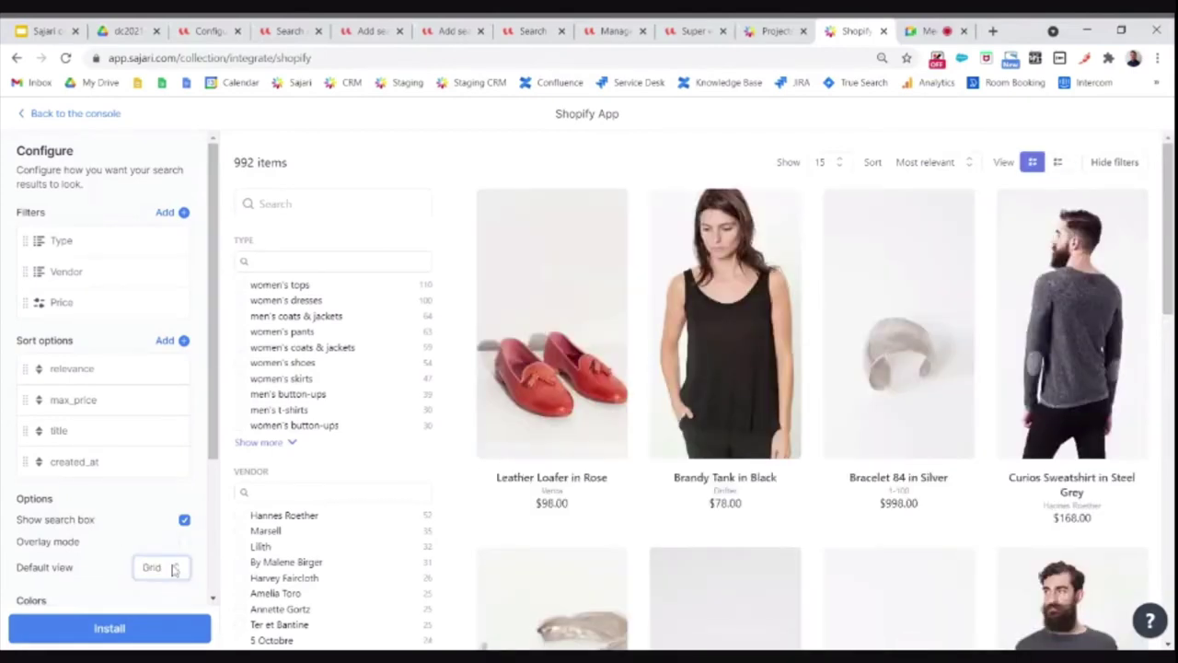
click(175, 567)
click(171, 596)
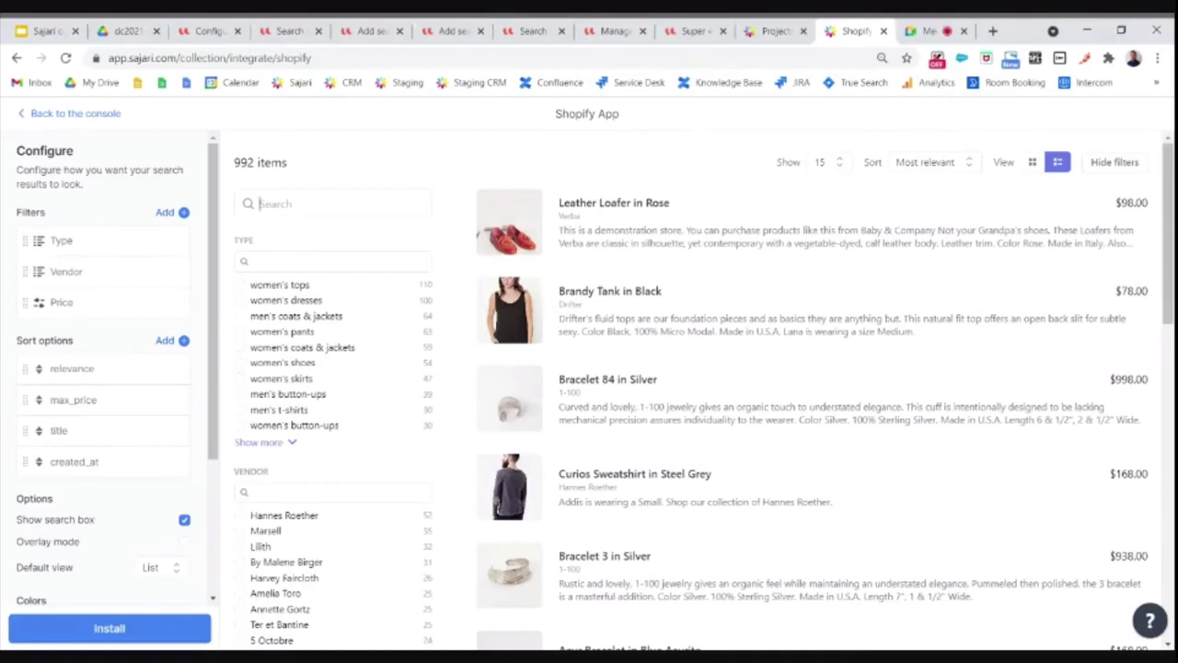
Step: Search the Shopify product preview for "tops" and return to the collection console
text(tops)
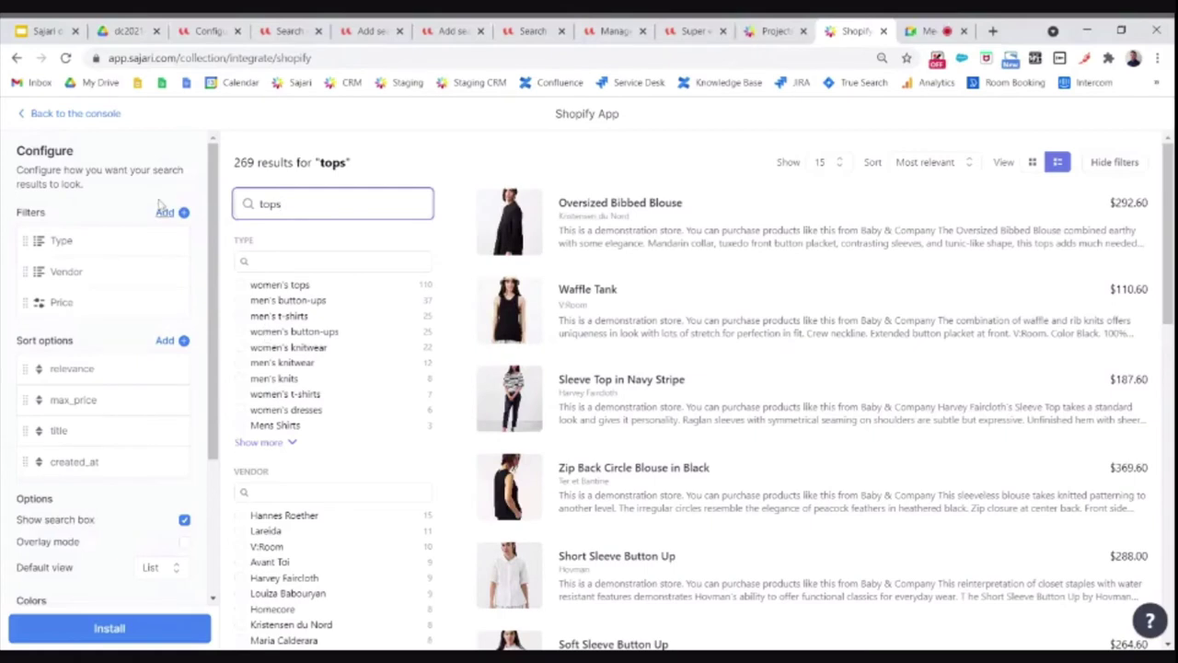
click(73, 114)
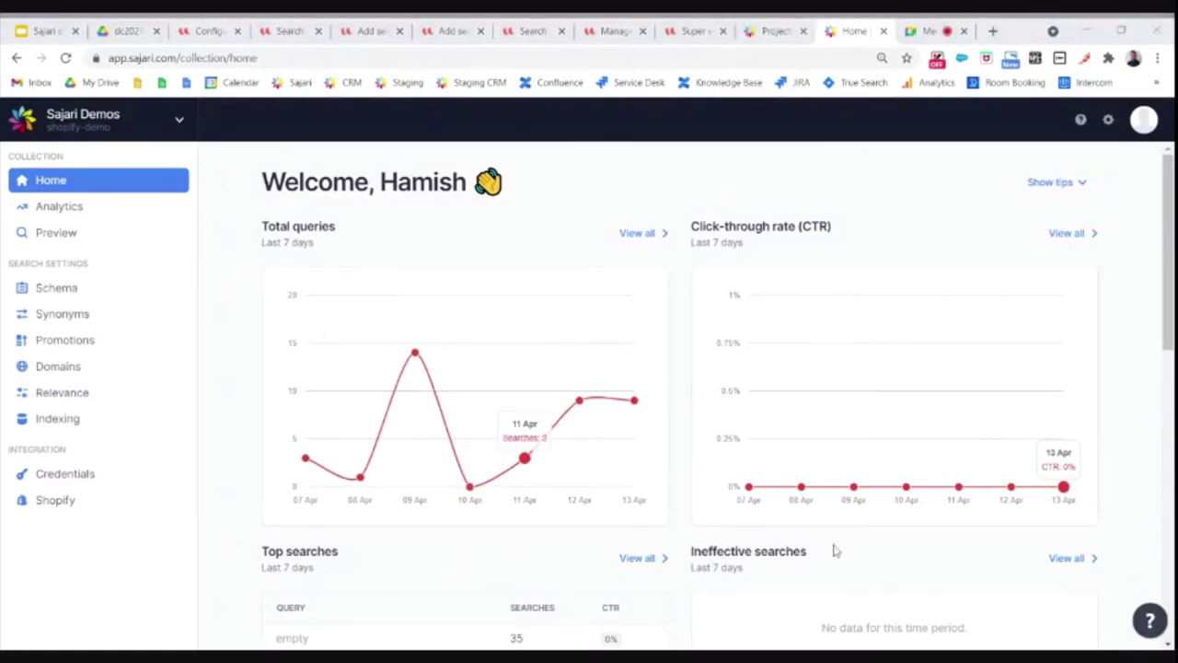
Step: Switch to the incognito browser window and bring up the home page of the nsw-test collection in the Sajari console
key(ctrl+Tab)
click(1059, 604)
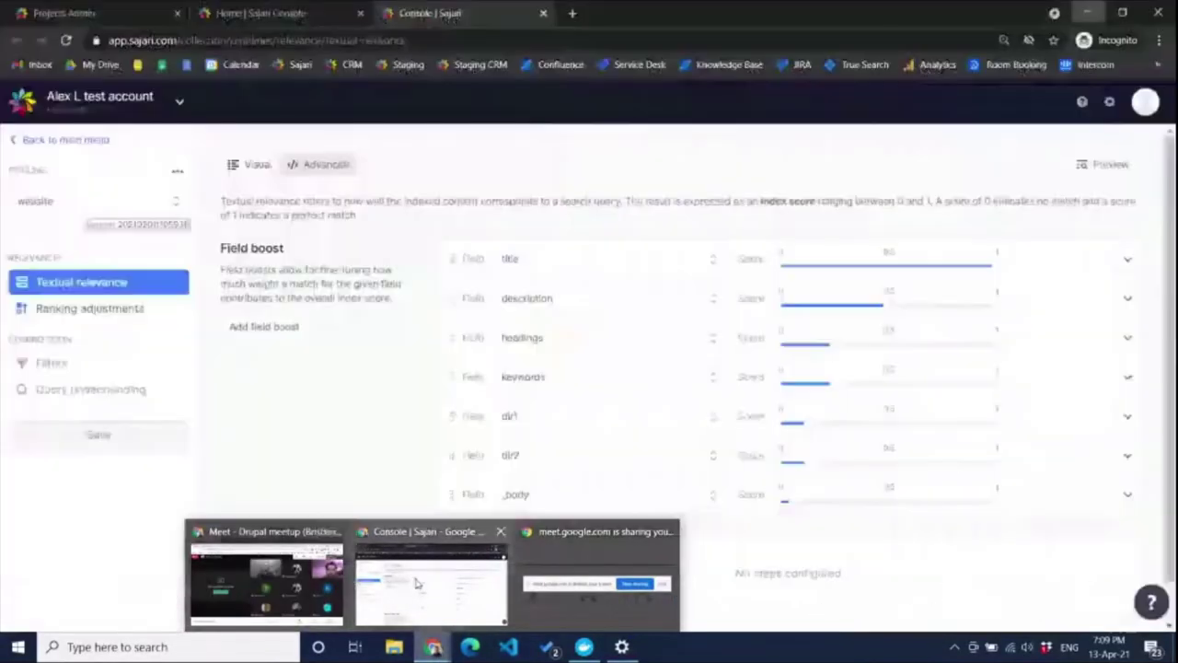
click(416, 583)
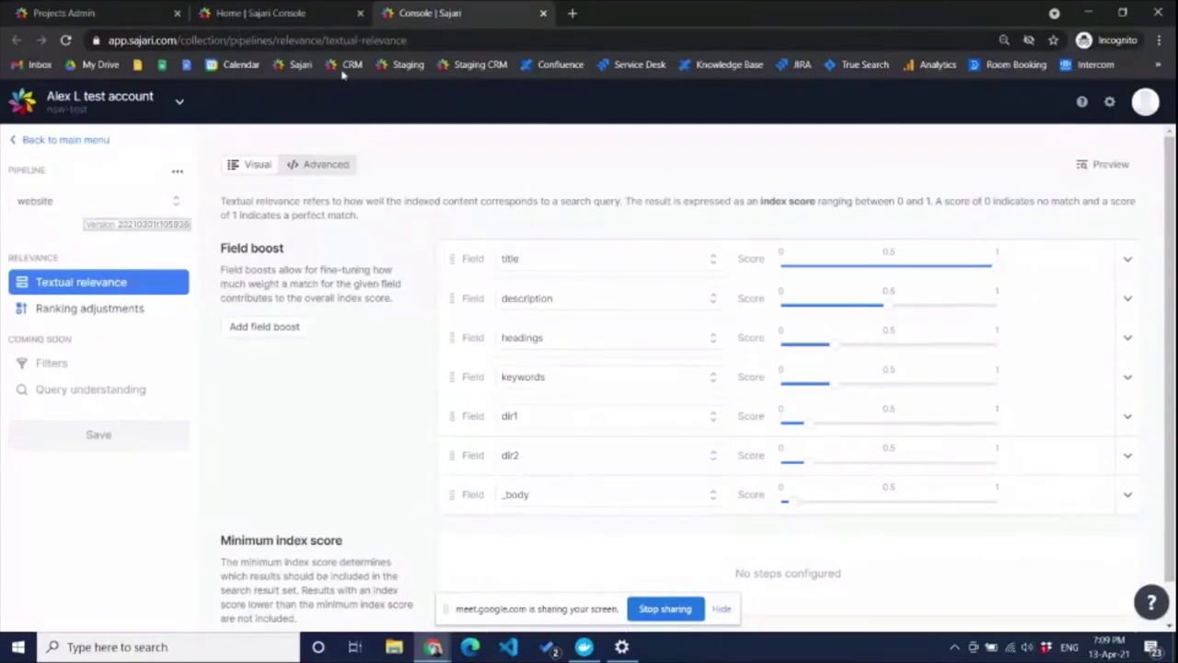
click(1088, 12)
mouse_move(433, 646)
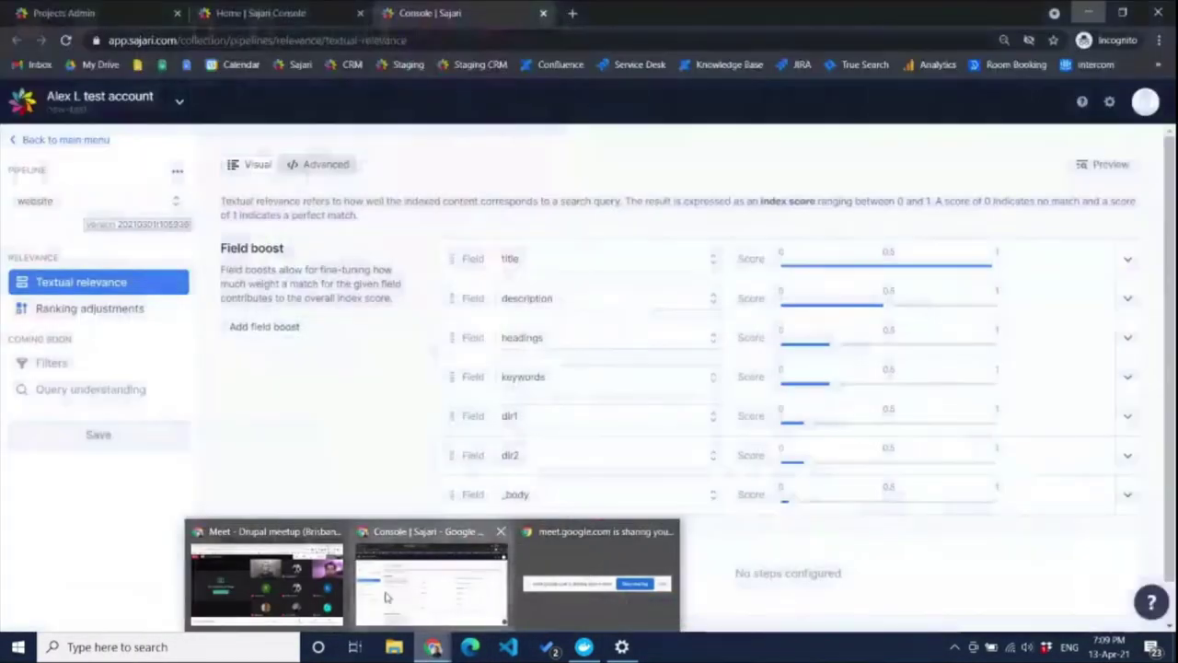
click(387, 589)
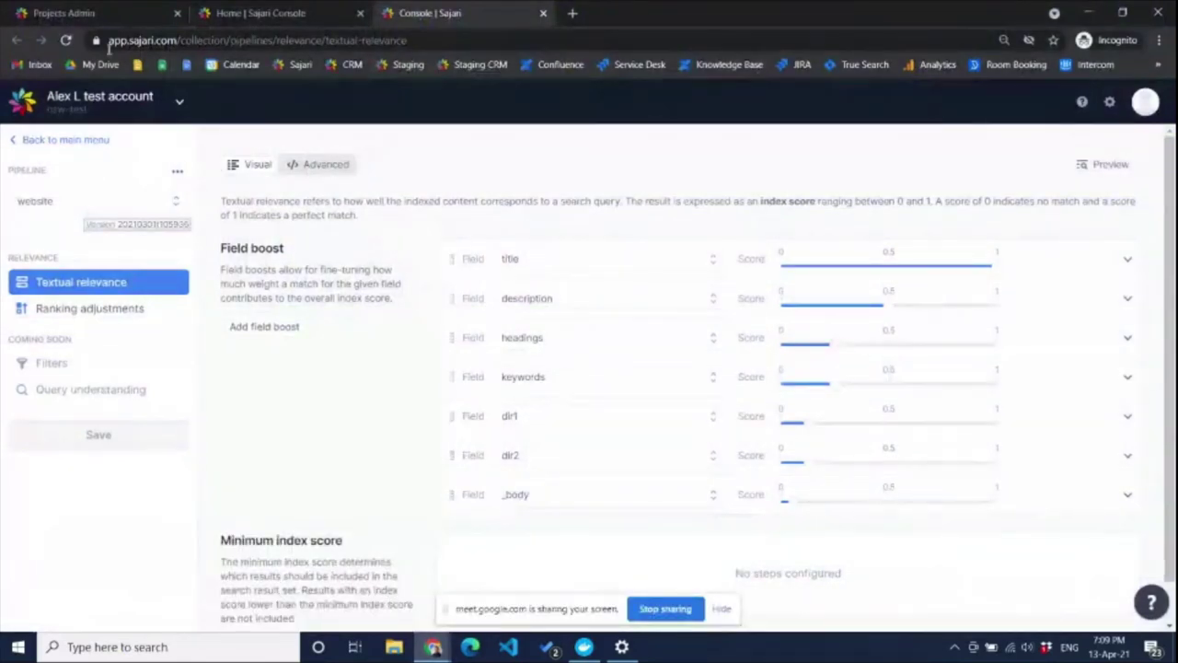
click(80, 19)
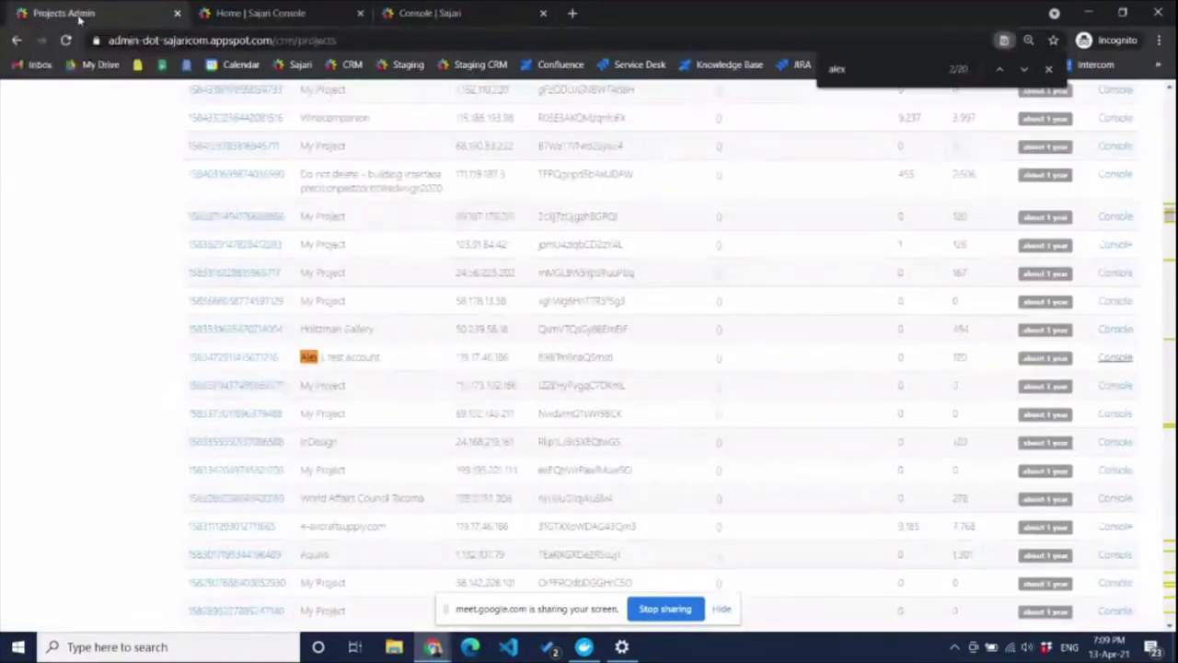
click(276, 13)
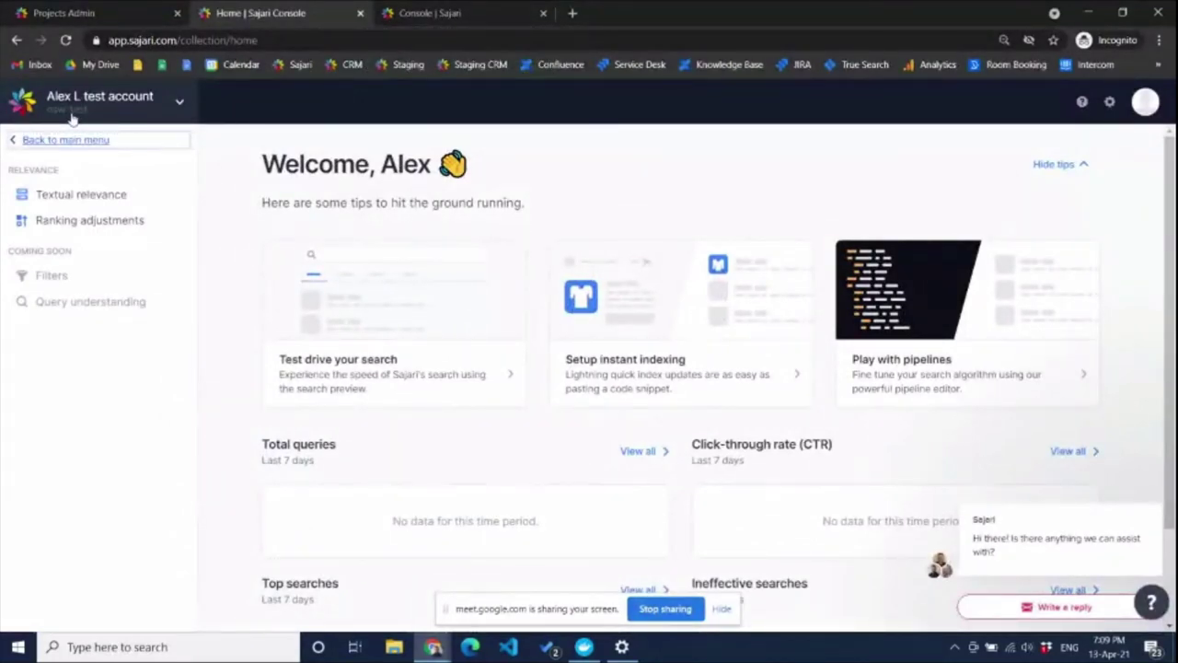
Step: Check the Google Meet chat for messages and return to the nsw-test console window
click(1084, 12)
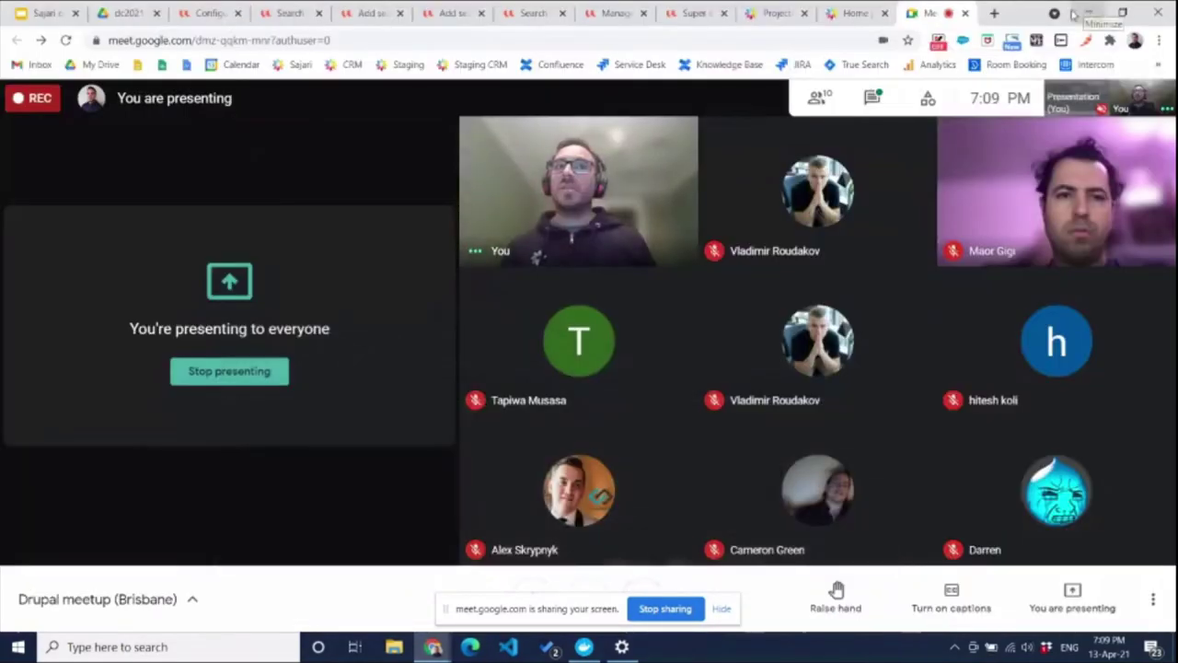
click(871, 98)
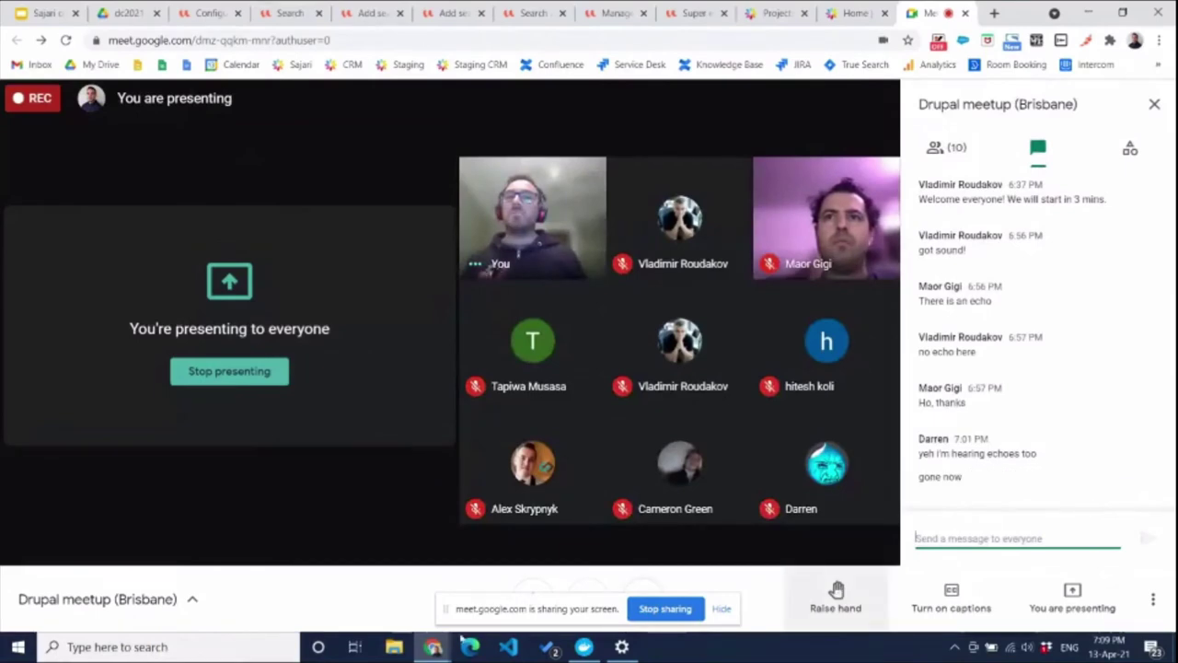
click(449, 642)
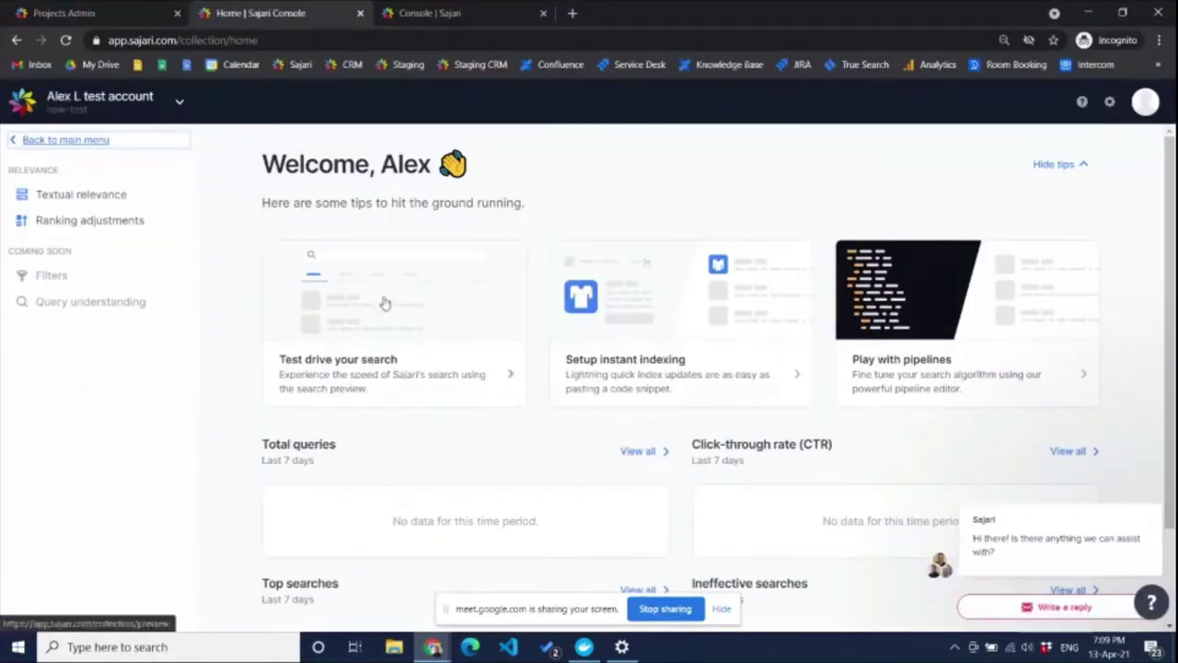
Step: Open the website pipeline's Textual relevance settings and load version 20210301t105936
click(107, 224)
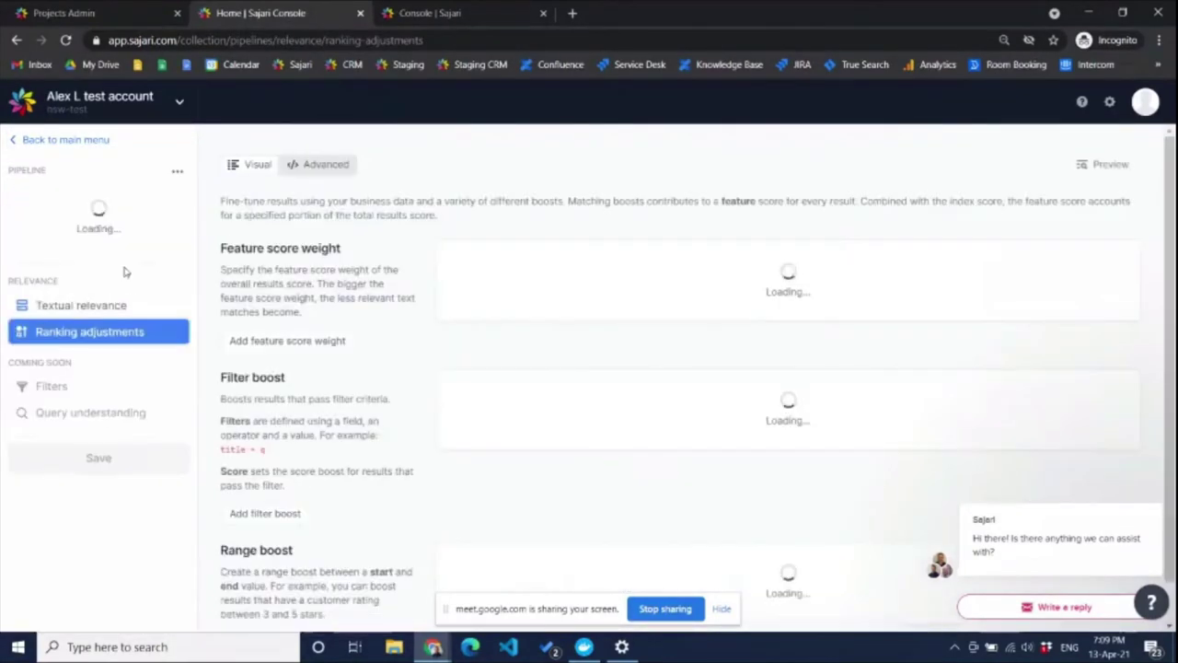
click(108, 286)
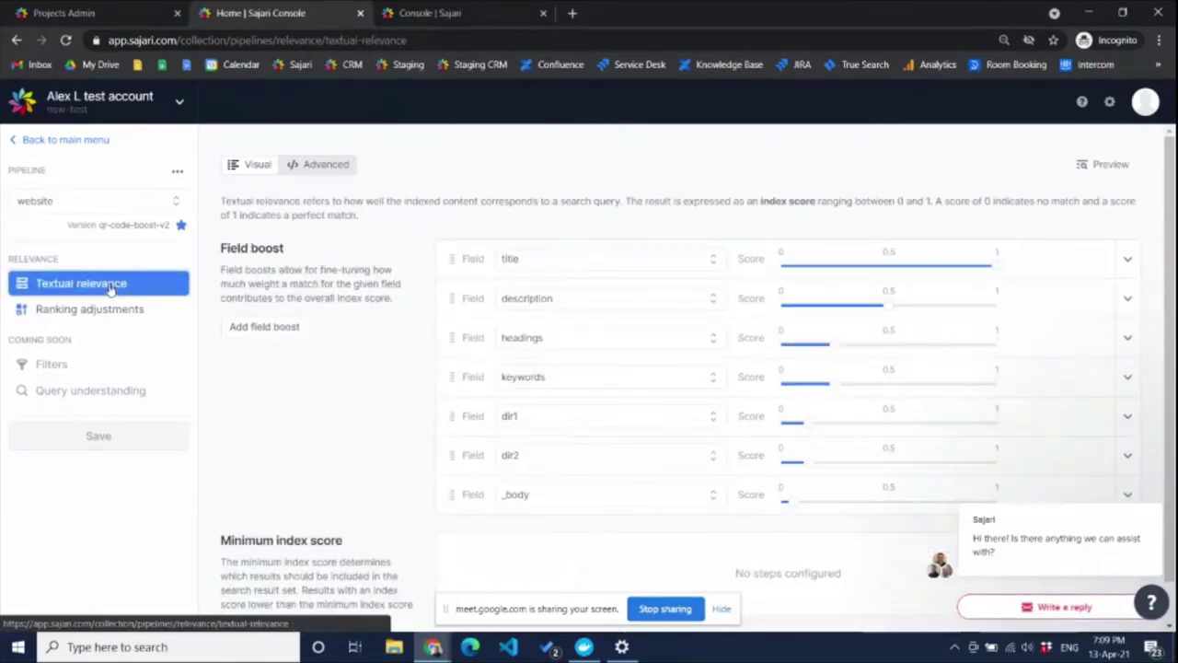
click(153, 230)
click(429, 430)
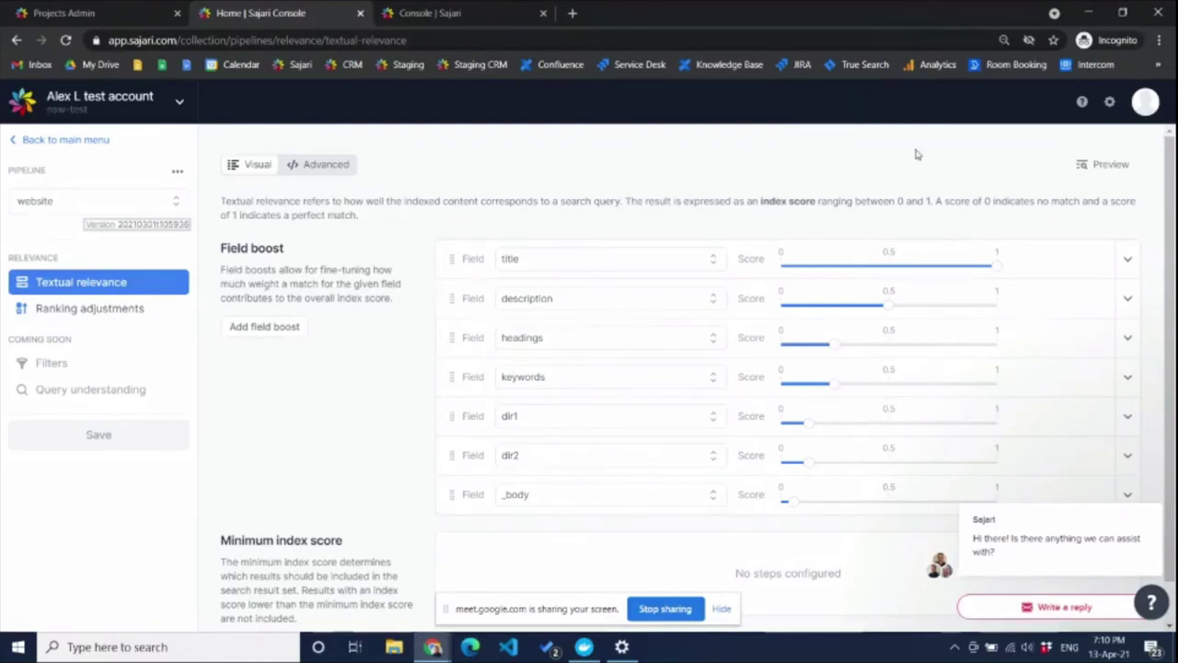
Step: Open the pipeline's search preview, search for "transport" and dismiss the support chat pop-up
click(1083, 173)
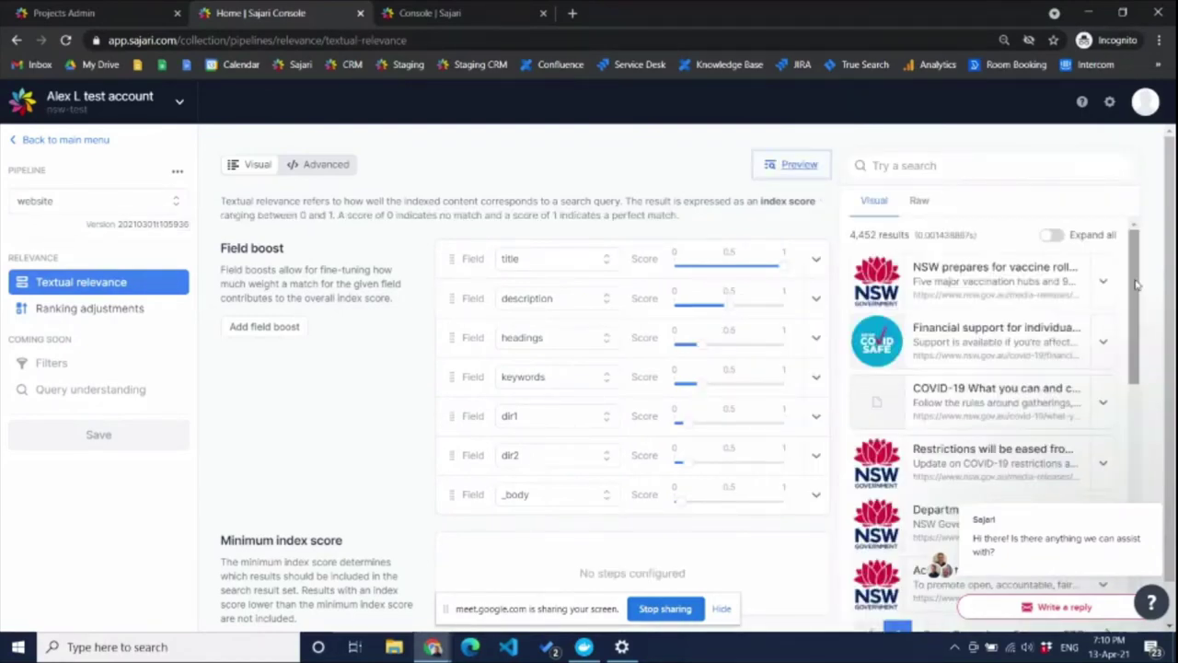
click(913, 167)
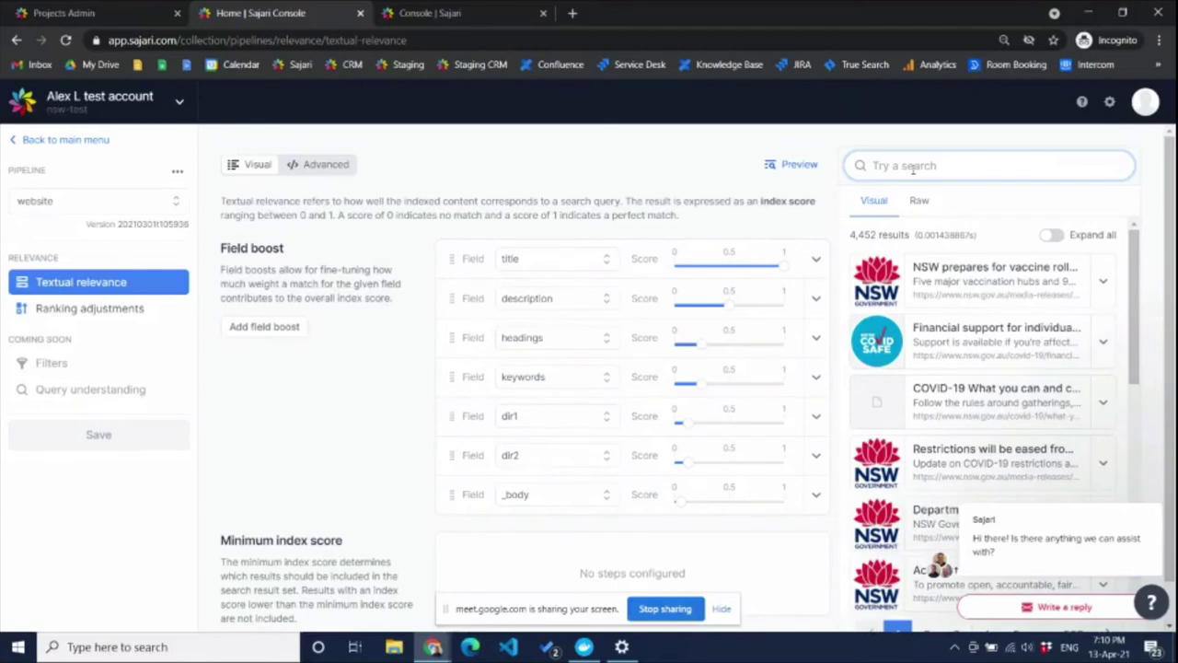
text(transport)
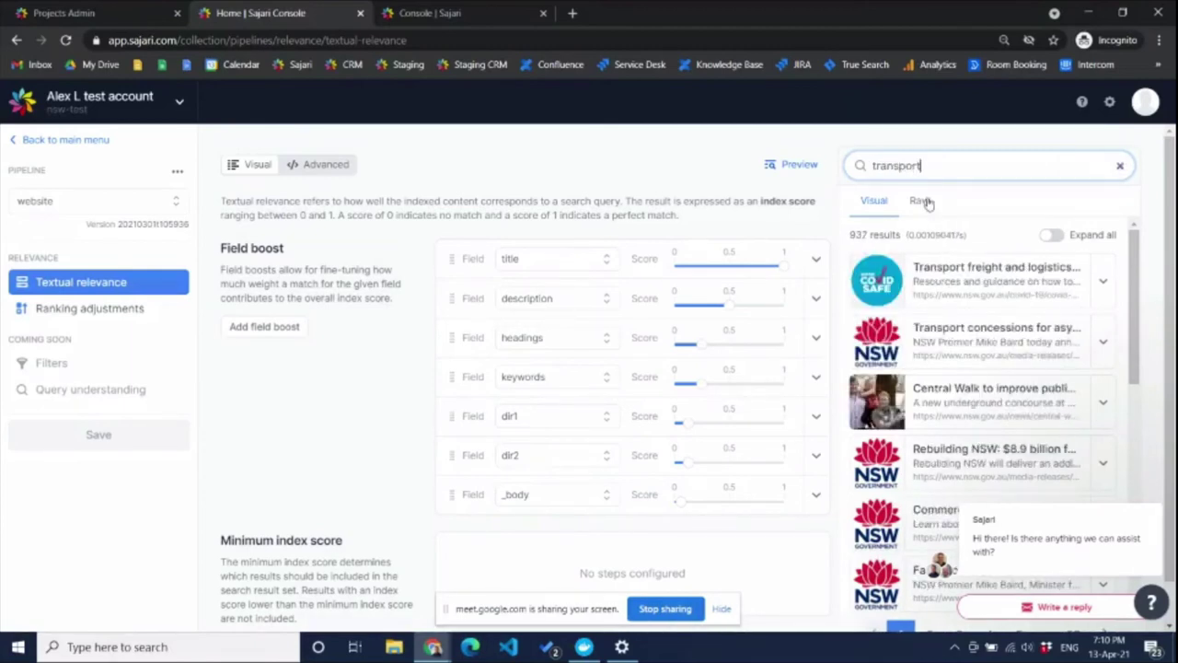
mouse_move(703, 390)
click(1147, 495)
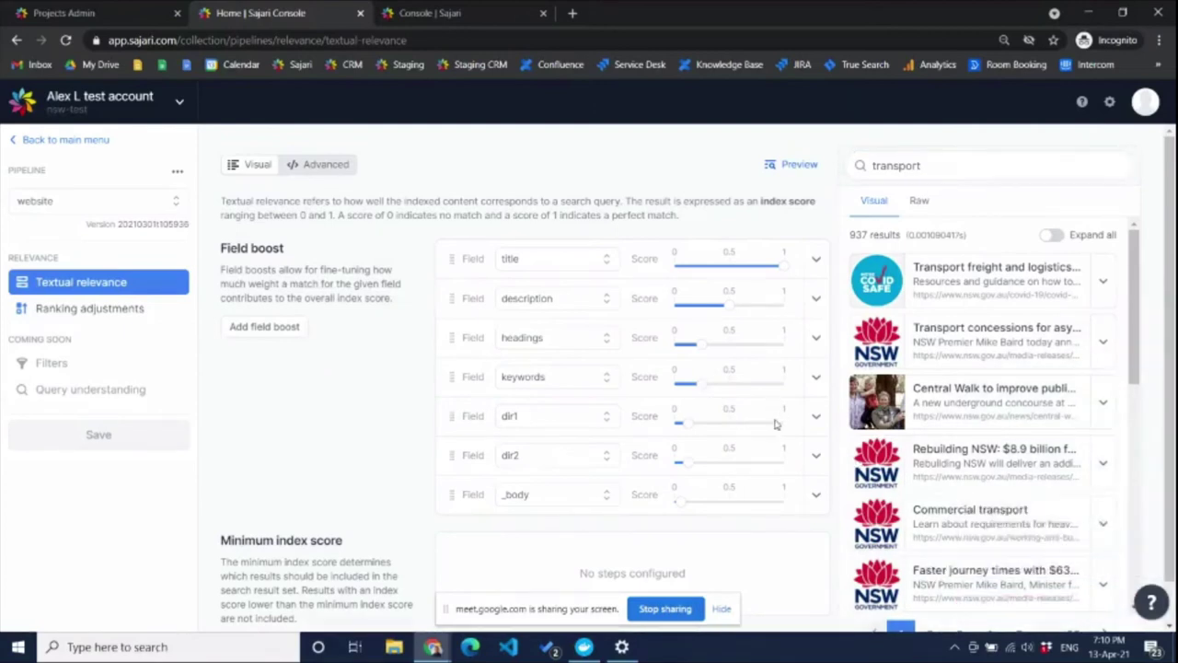
Step: Try a keywords field boost of 0.72, restore it, and raise the headings boost to 0.73
mouse_move(706, 389)
drag(702, 387, 753, 389)
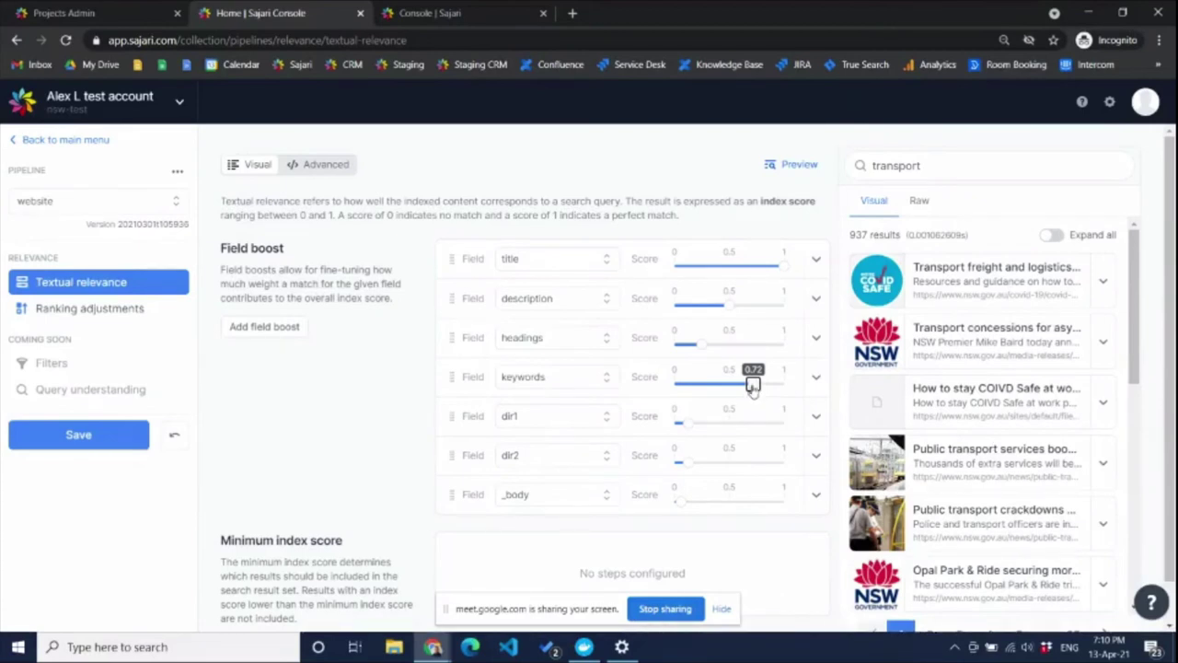
drag(753, 384, 754, 346)
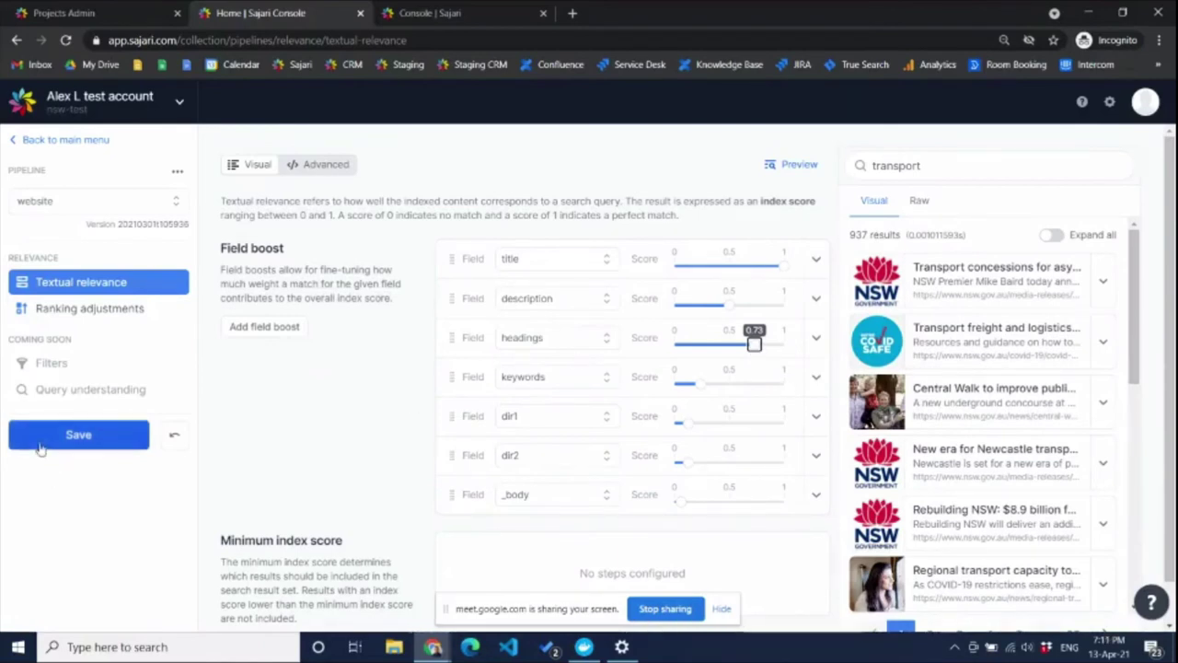
Step: Examine the list of saved versions of the website pipeline and close it without choosing one
click(163, 225)
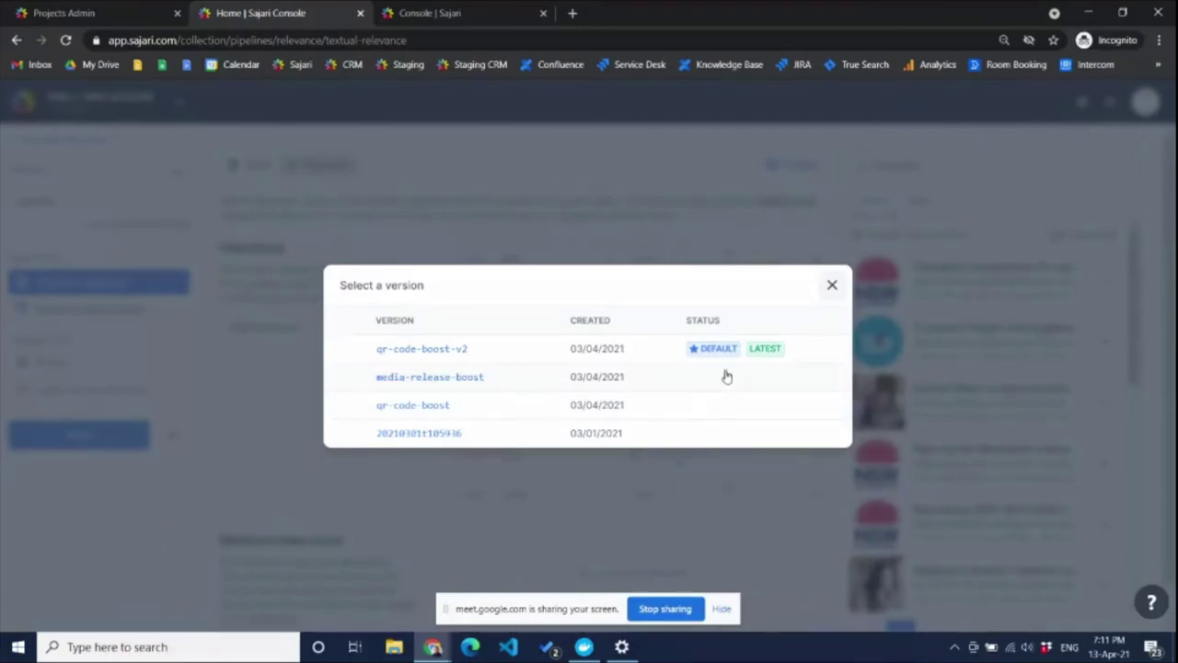
click(830, 287)
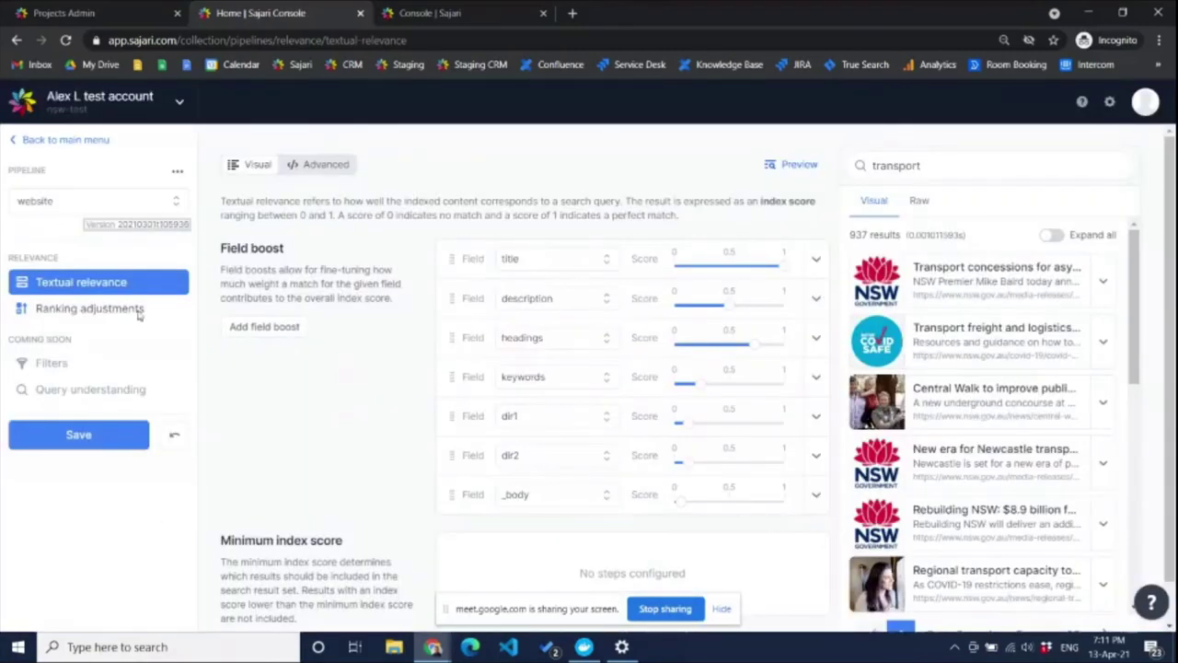
click(168, 225)
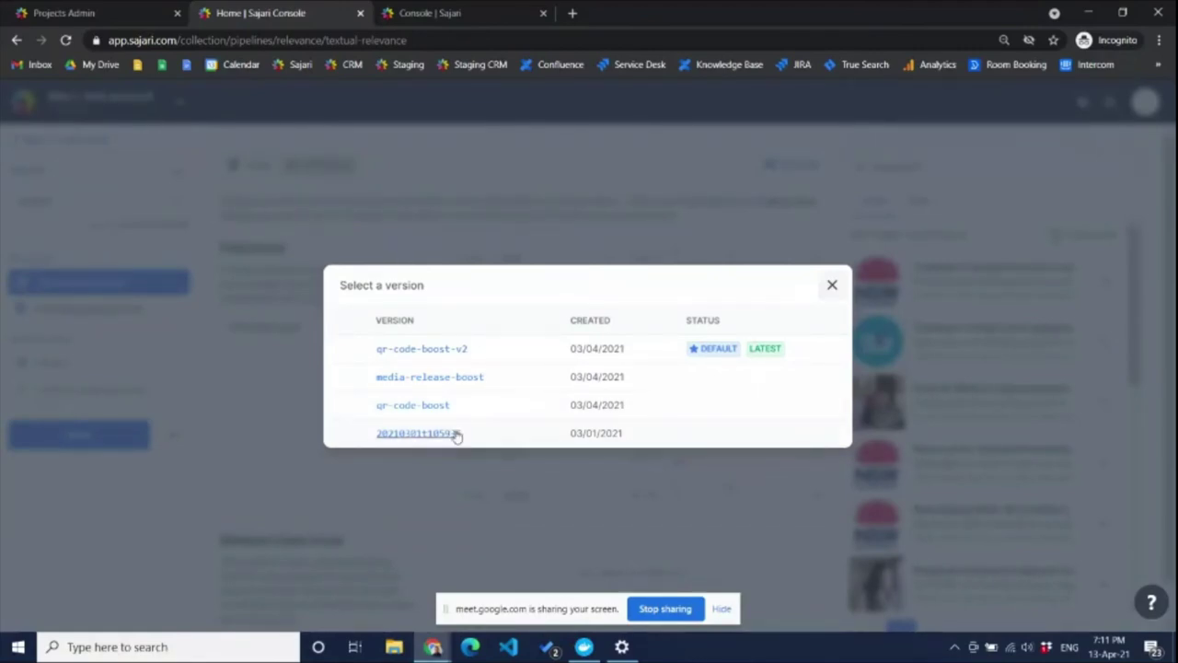
click(287, 394)
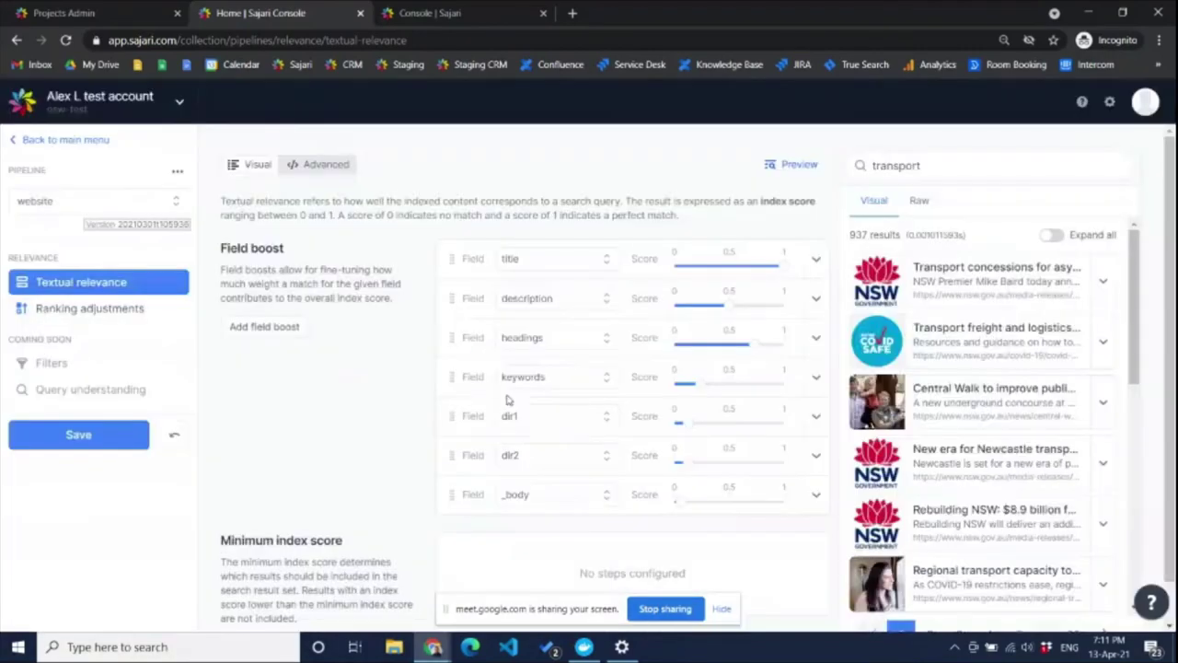
Step: Lower the headings field boost to just under 0.5 and search the preview for "qr code"
drag(753, 344, 724, 344)
double_click(900, 168)
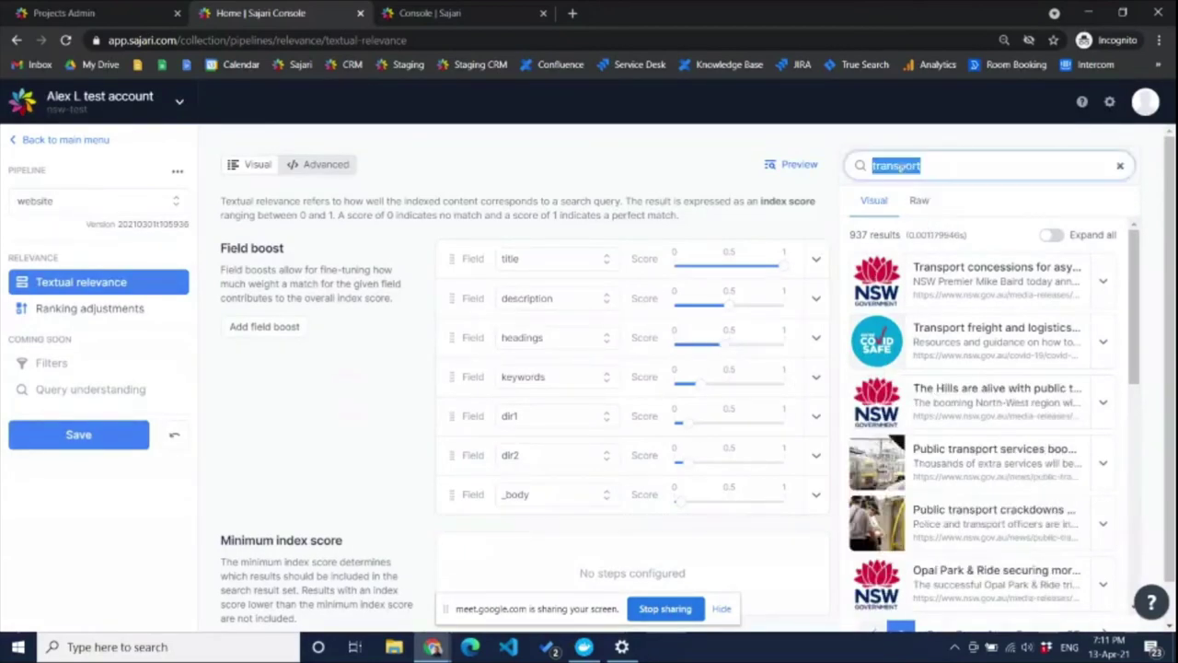
text(qr code)
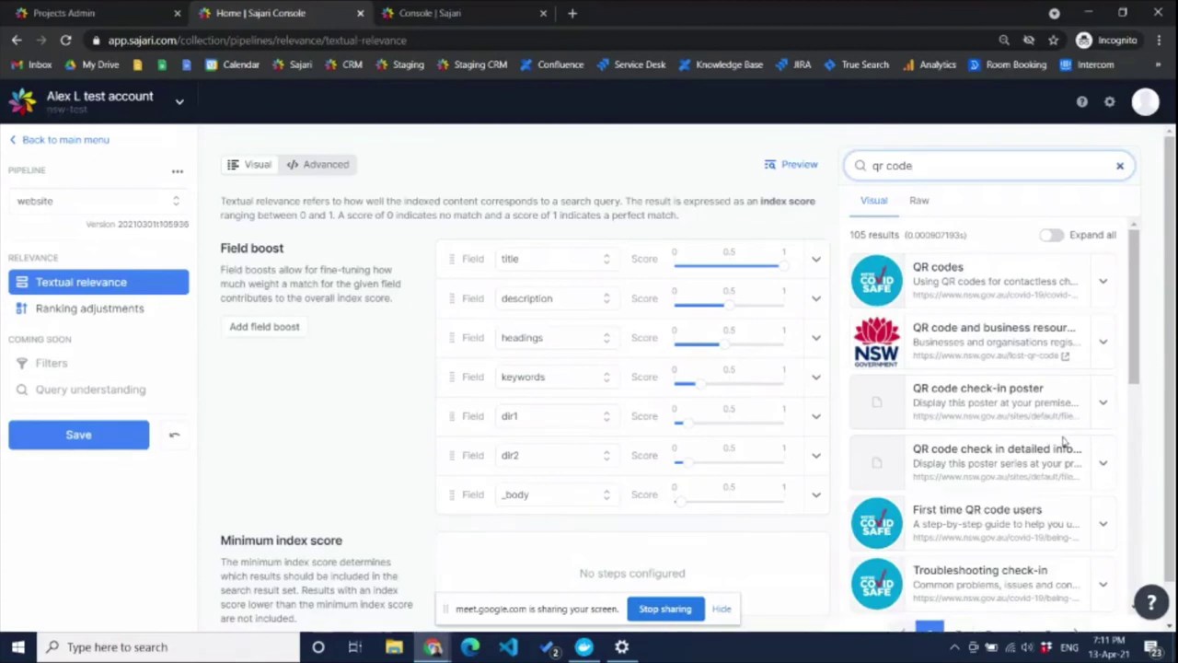
Step: In Ranking adjustments, load pipeline version qr-code-boost-v2, discarding the unsaved changes, and examine its dir1 = 'covid-19' filter boost
click(99, 313)
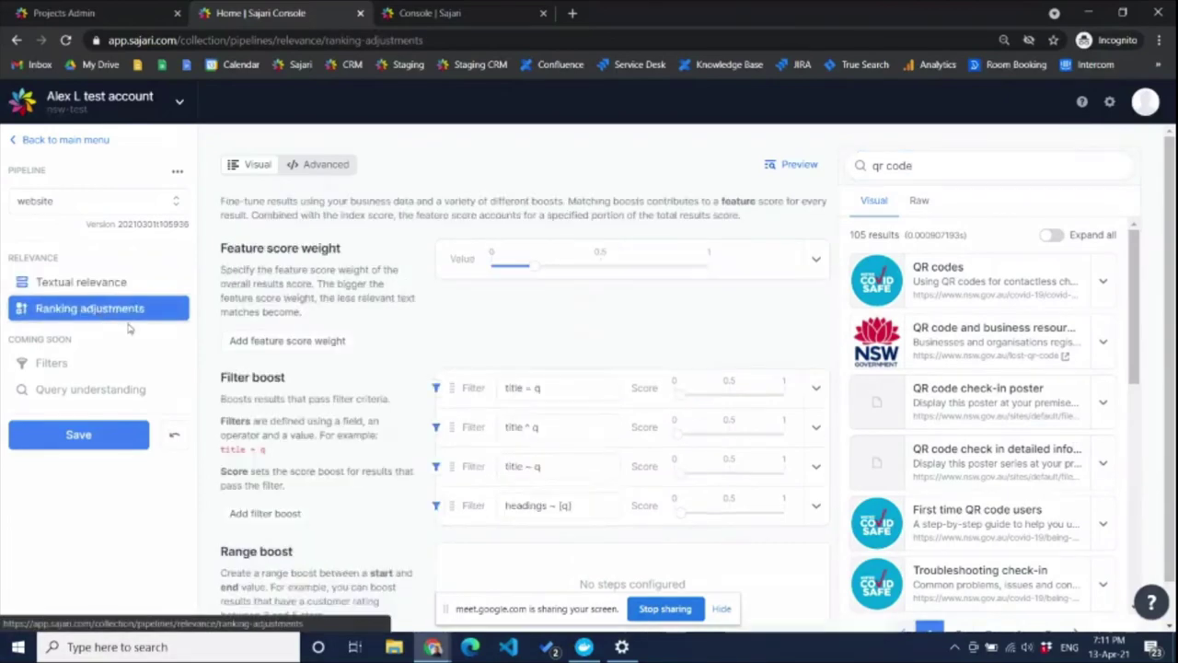
click(164, 228)
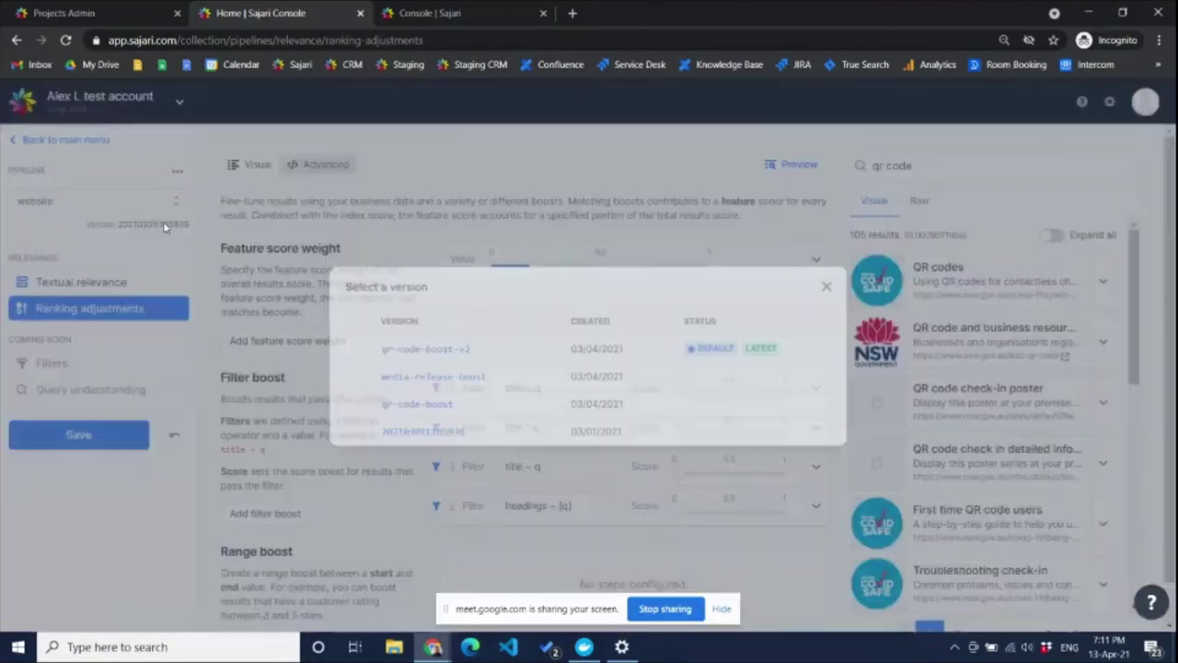
click(446, 351)
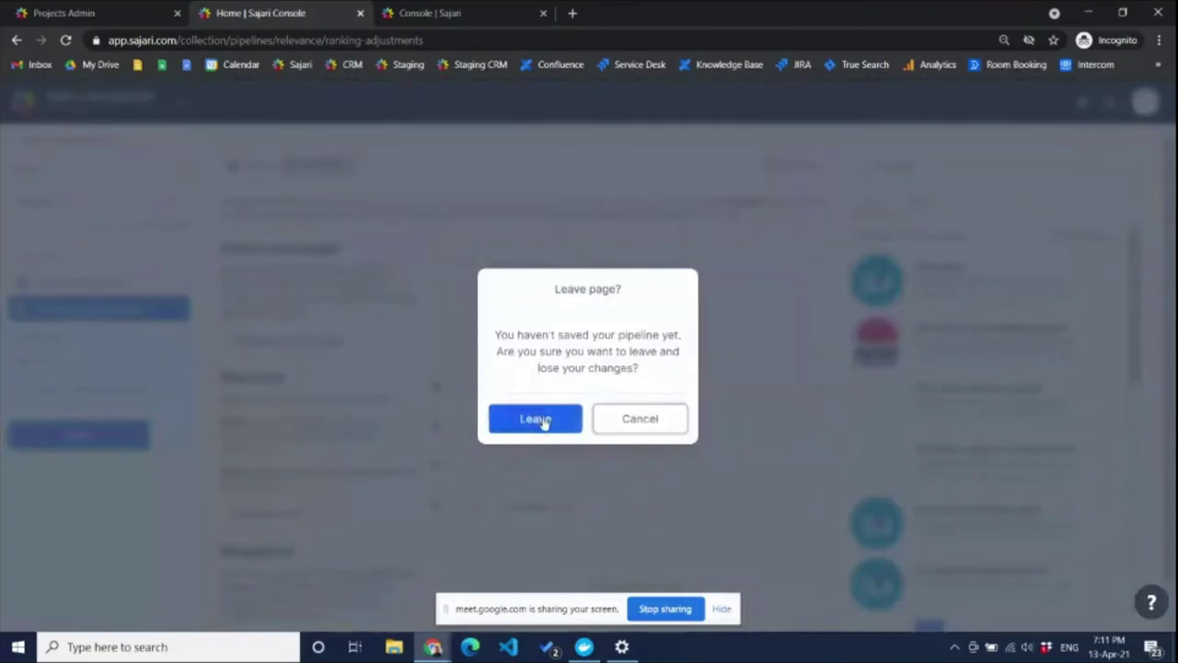
click(542, 419)
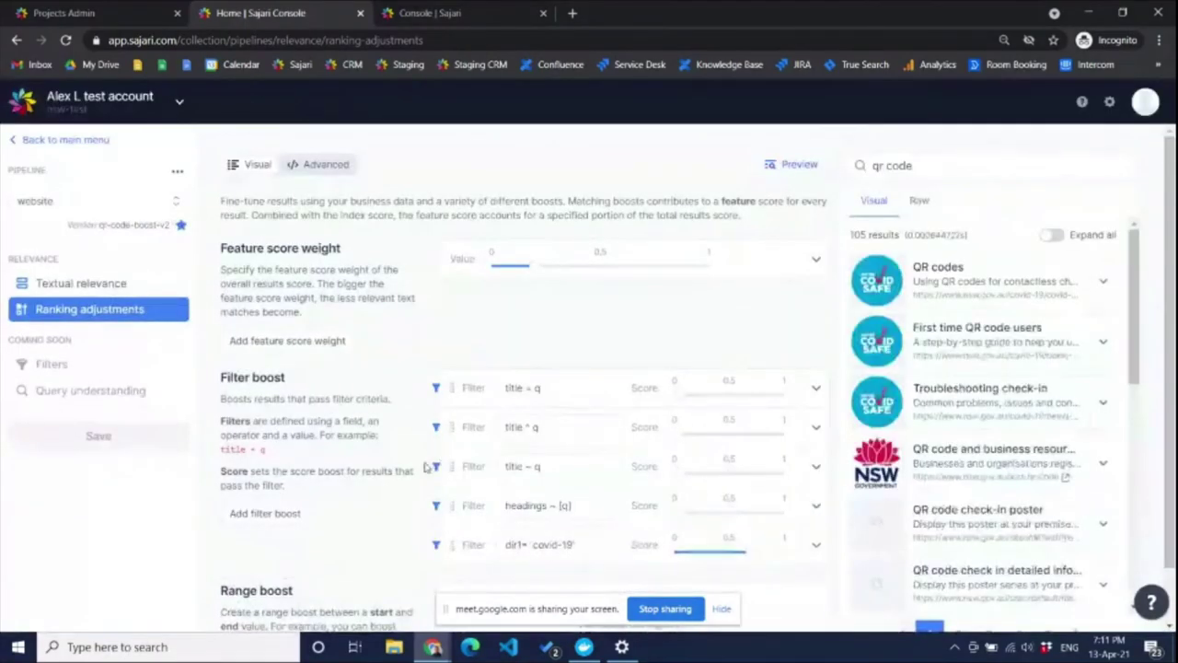
scroll(402, 475, down, 1)
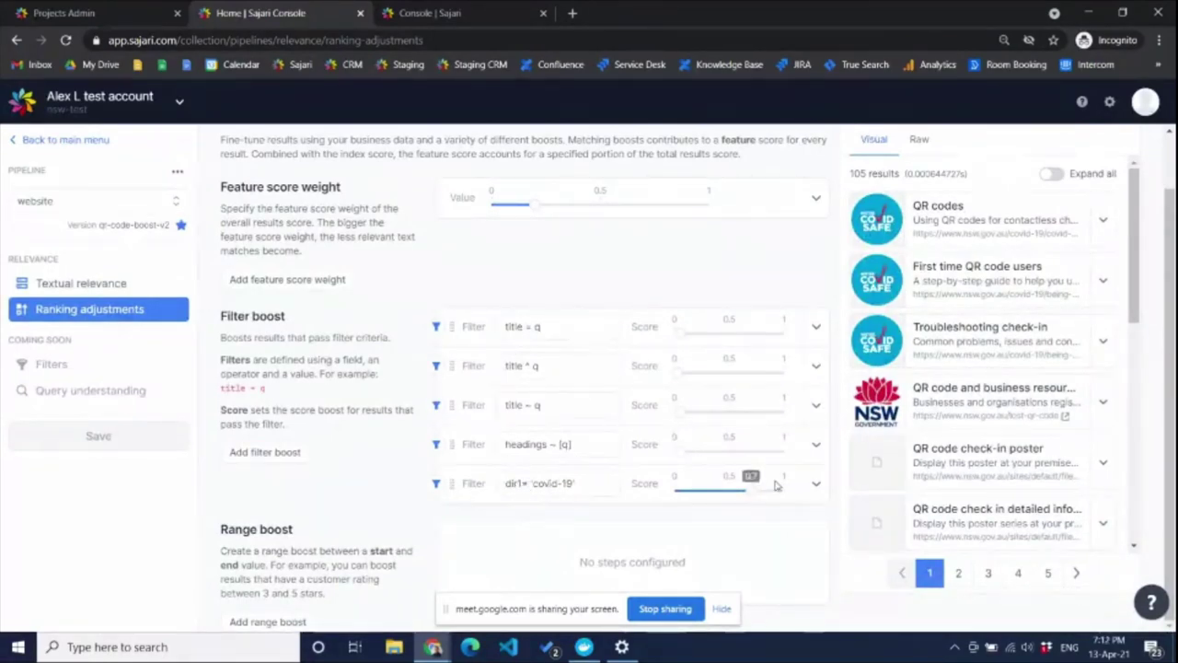
Step: Expand the dir1 = 'covid-19' filter boost and examine the condition that controls when it applies
click(818, 485)
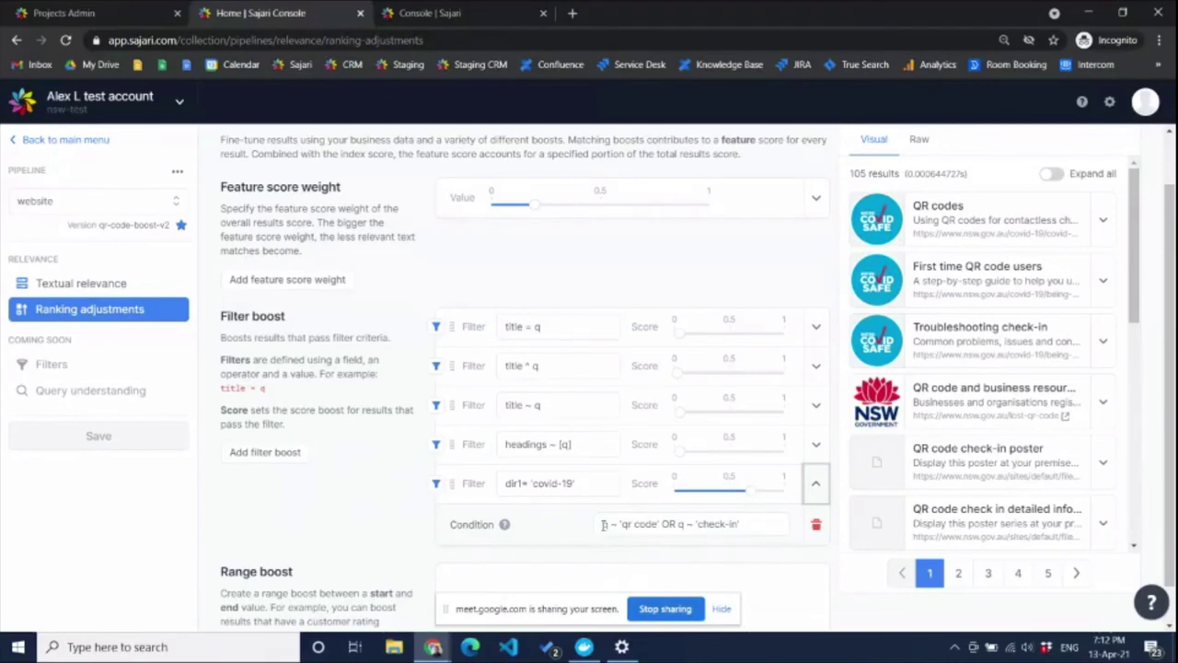
drag(605, 524, 763, 519)
click(623, 541)
scroll(614, 532, up, 2)
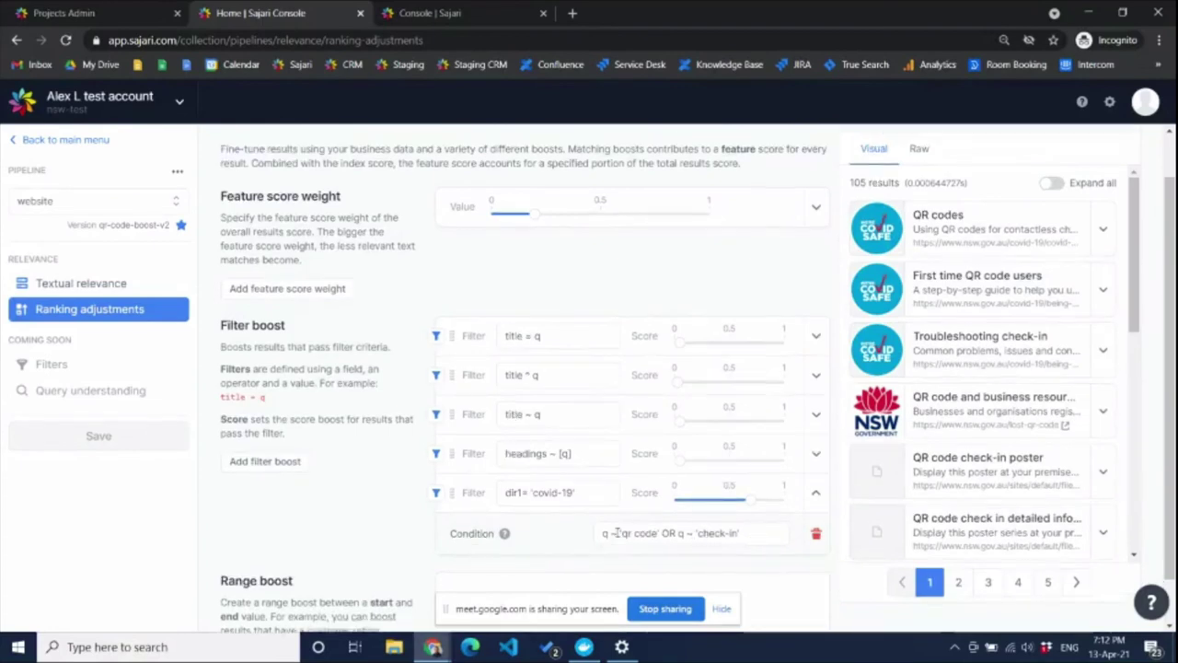
Step: Search the preview for "covid" and load pipeline version media-release-boost to compare the results
click(926, 169)
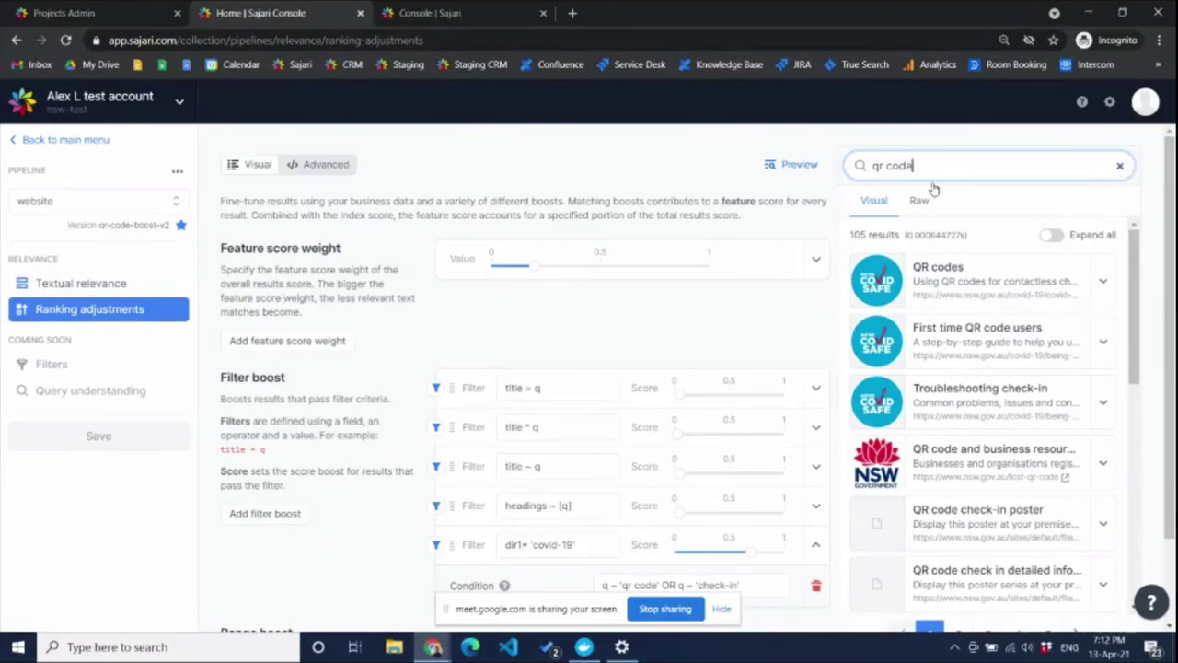
text(covid)
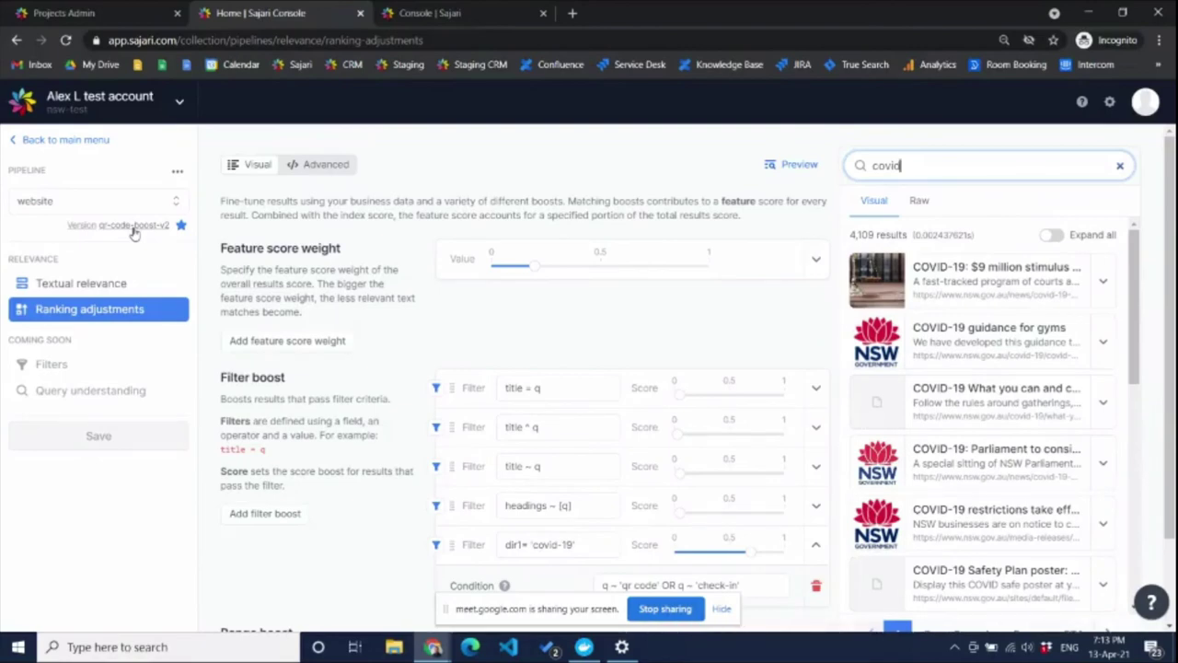
click(133, 226)
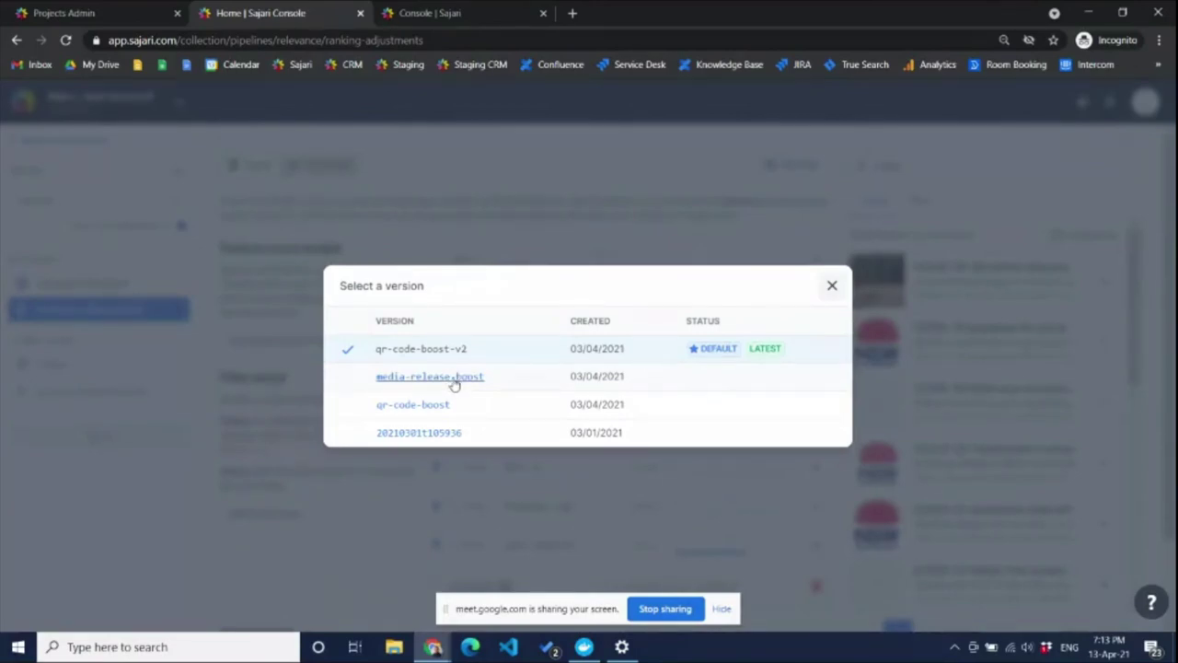
click(429, 377)
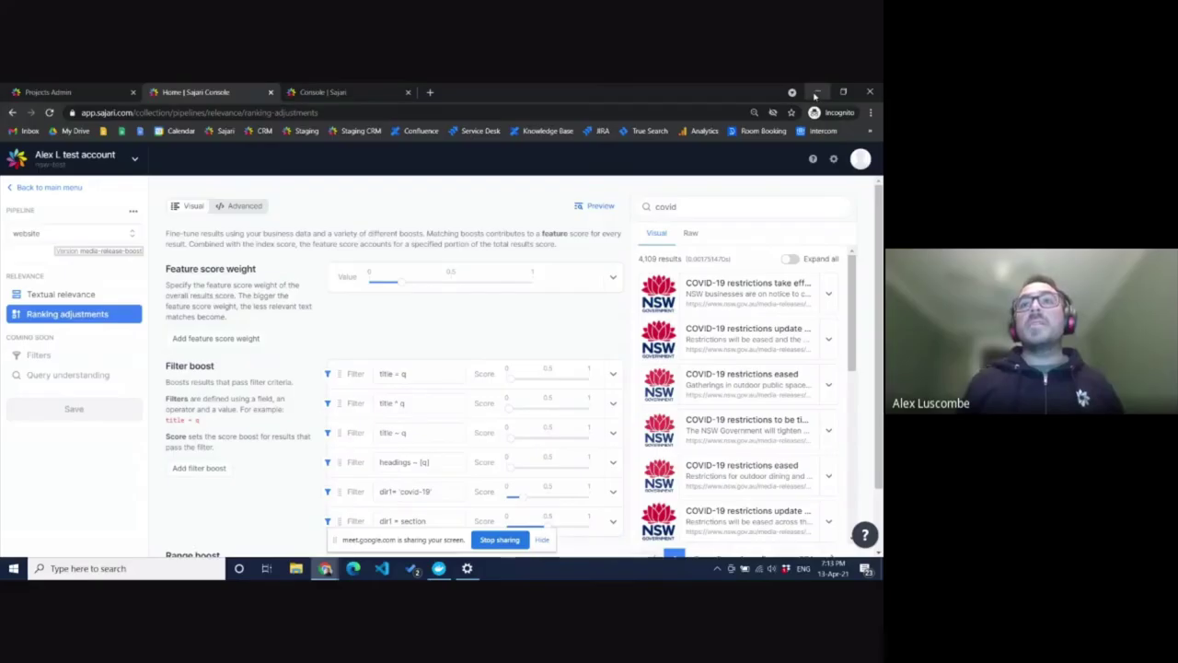
Step: Minimise the search console window to return to the Google Meet call
click(1088, 13)
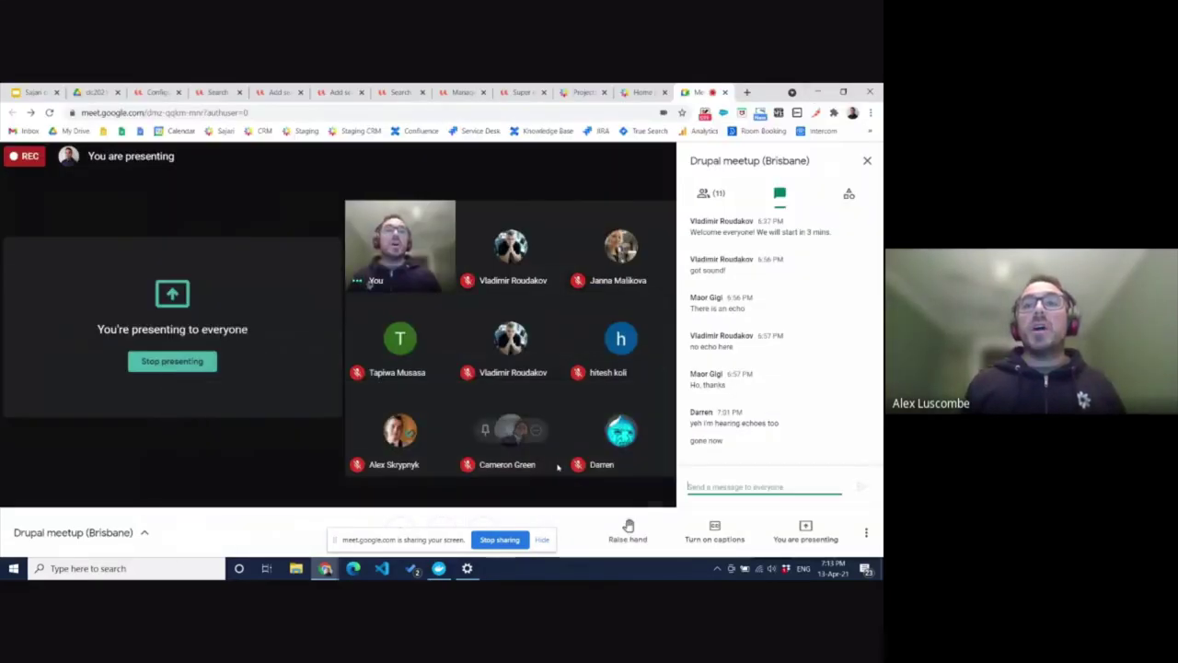